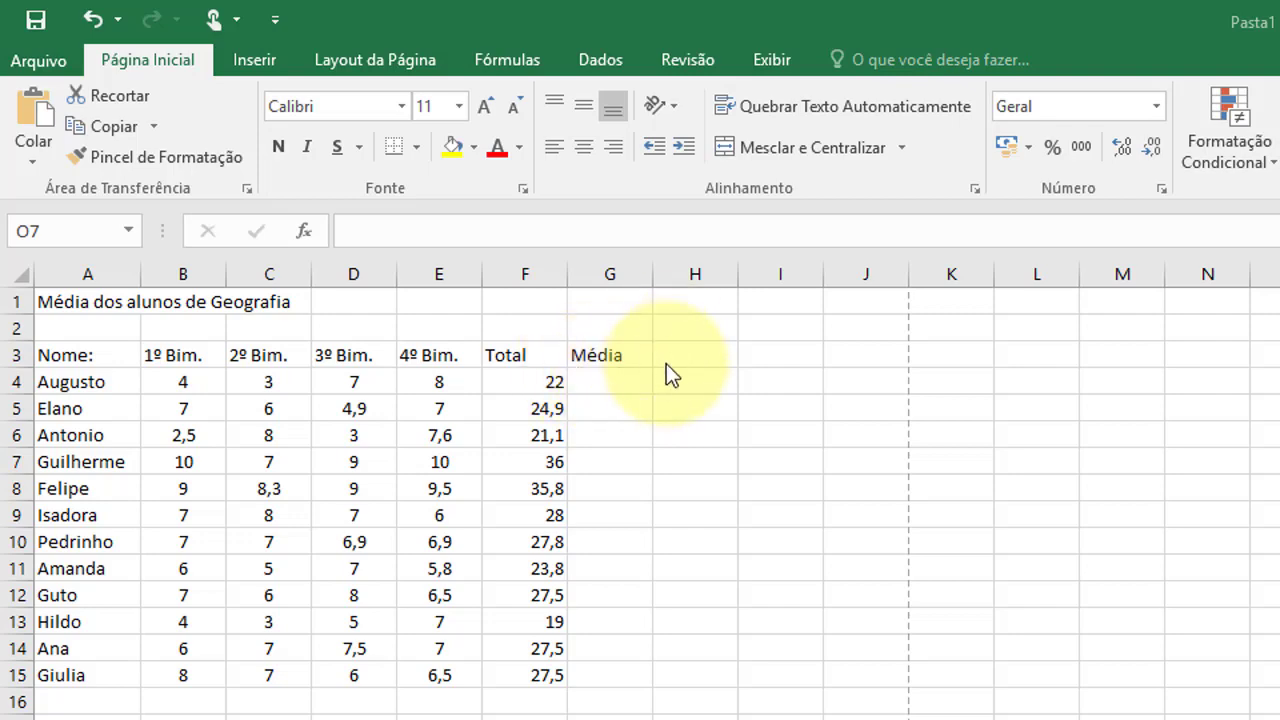
Step: Review the grades table's empty Média cells, last rows and 2º Bim. grades
{"action": "left_click", "coordinate": [611, 382]}
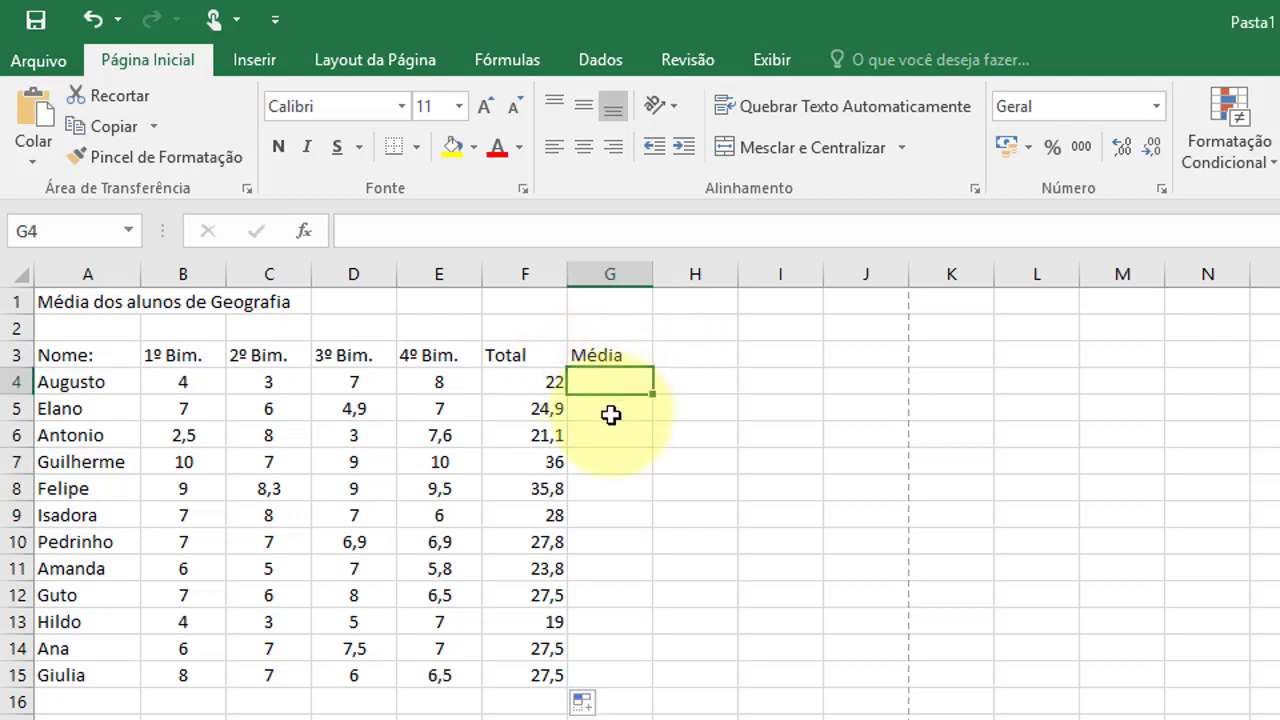
{"action": "left_click", "coordinate": [611, 417]}
{"action": "left_click", "coordinate": [611, 437]}
{"action": "left_click", "coordinate": [610, 621]}
{"action": "left_click", "coordinate": [610, 675]}
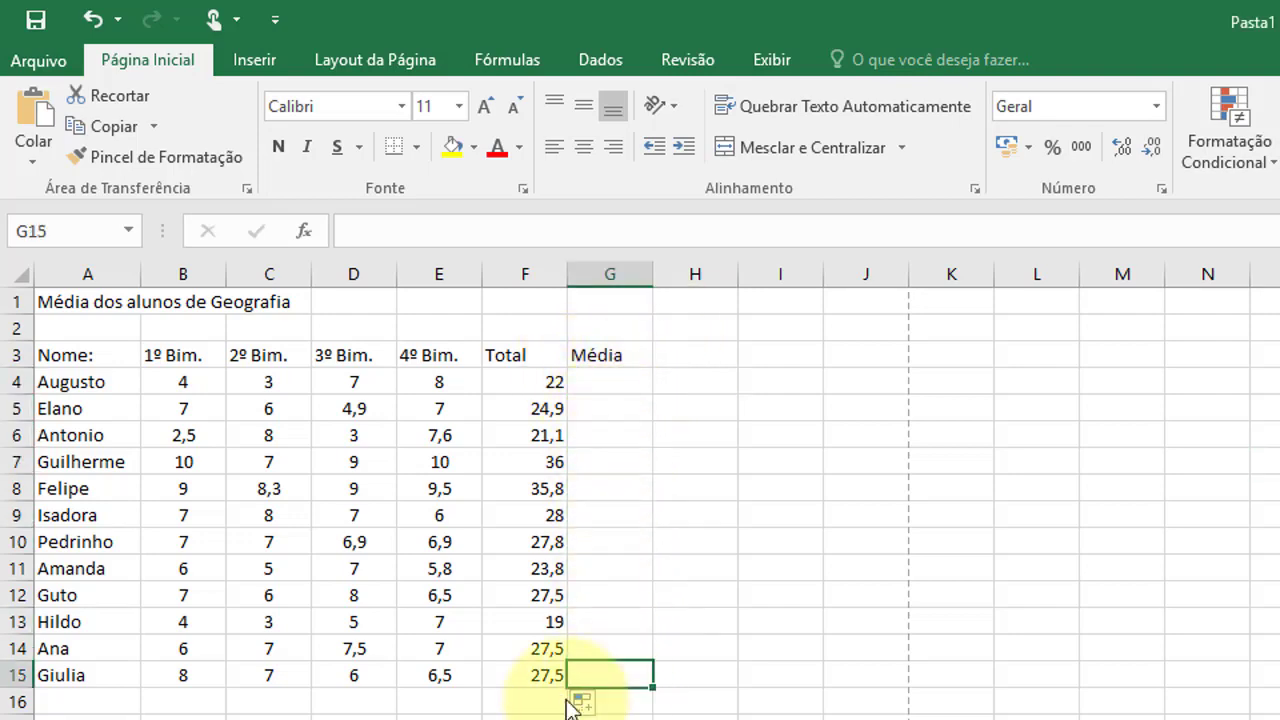
{"action": "left_click", "coordinate": [439, 702]}
{"action": "left_click", "coordinate": [269, 702]}
{"action": "left_click", "coordinate": [217, 705]}
{"action": "left_click", "coordinate": [272, 462]}
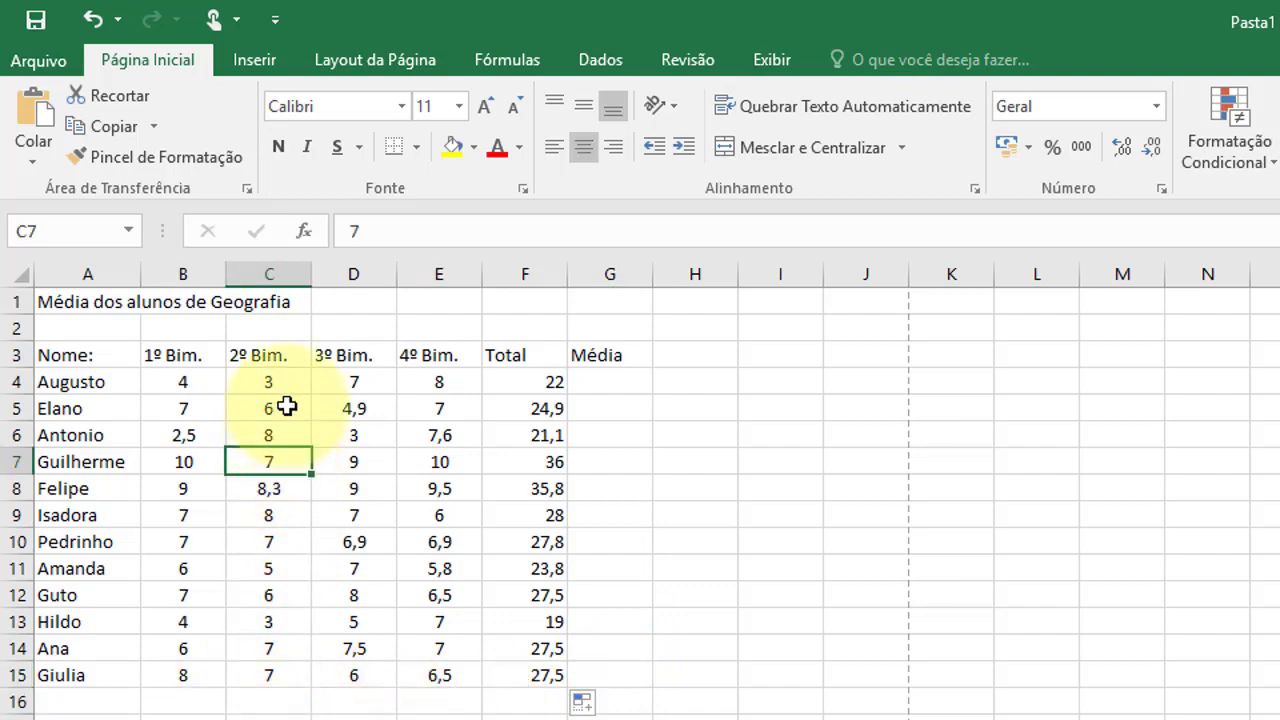
{"action": "left_click", "coordinate": [270, 408]}
{"action": "left_click", "coordinate": [215, 702]}
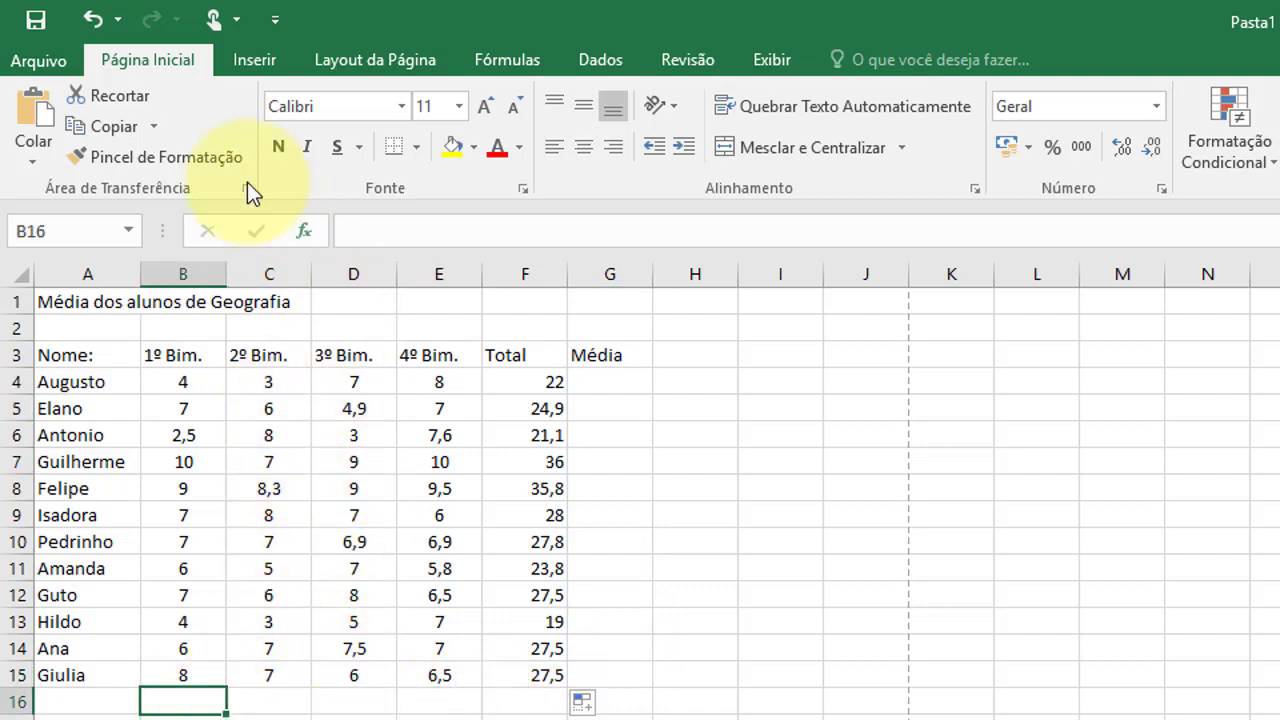
Step: Save the workbook in Documents as 'Aula Excel'
{"action": "left_click", "coordinate": [35, 22]}
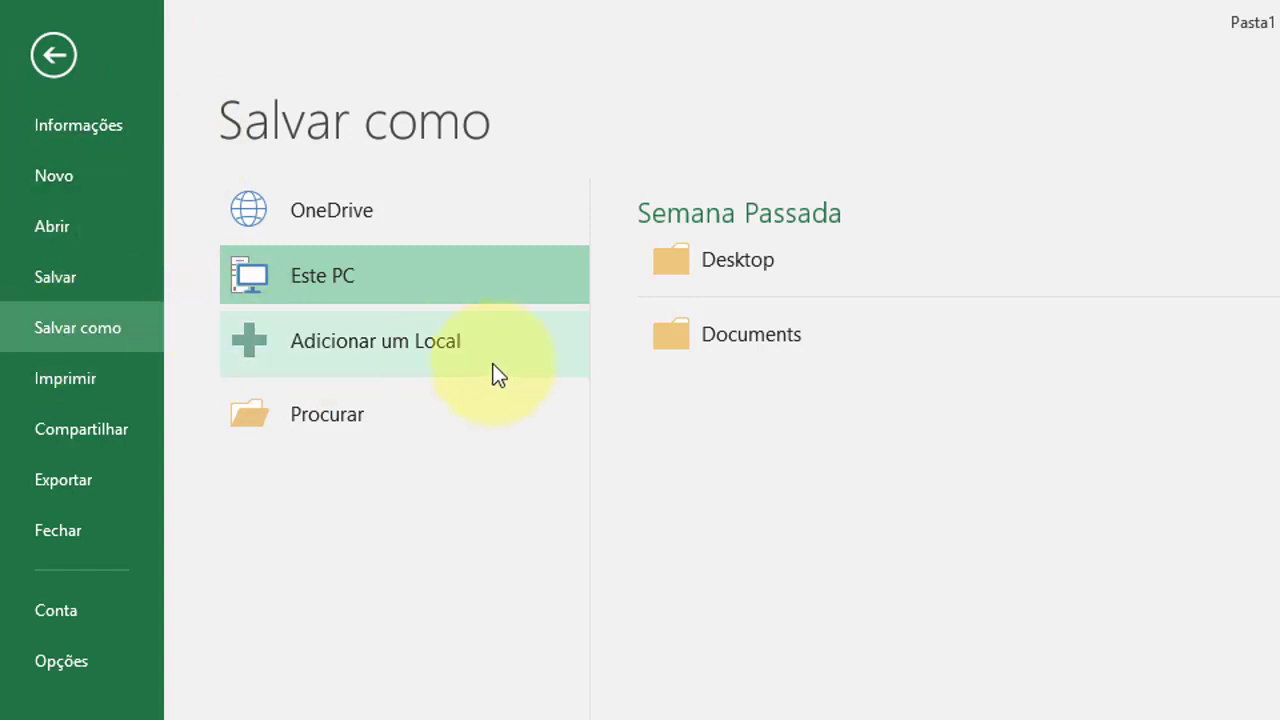
{"action": "left_click", "coordinate": [695, 330]}
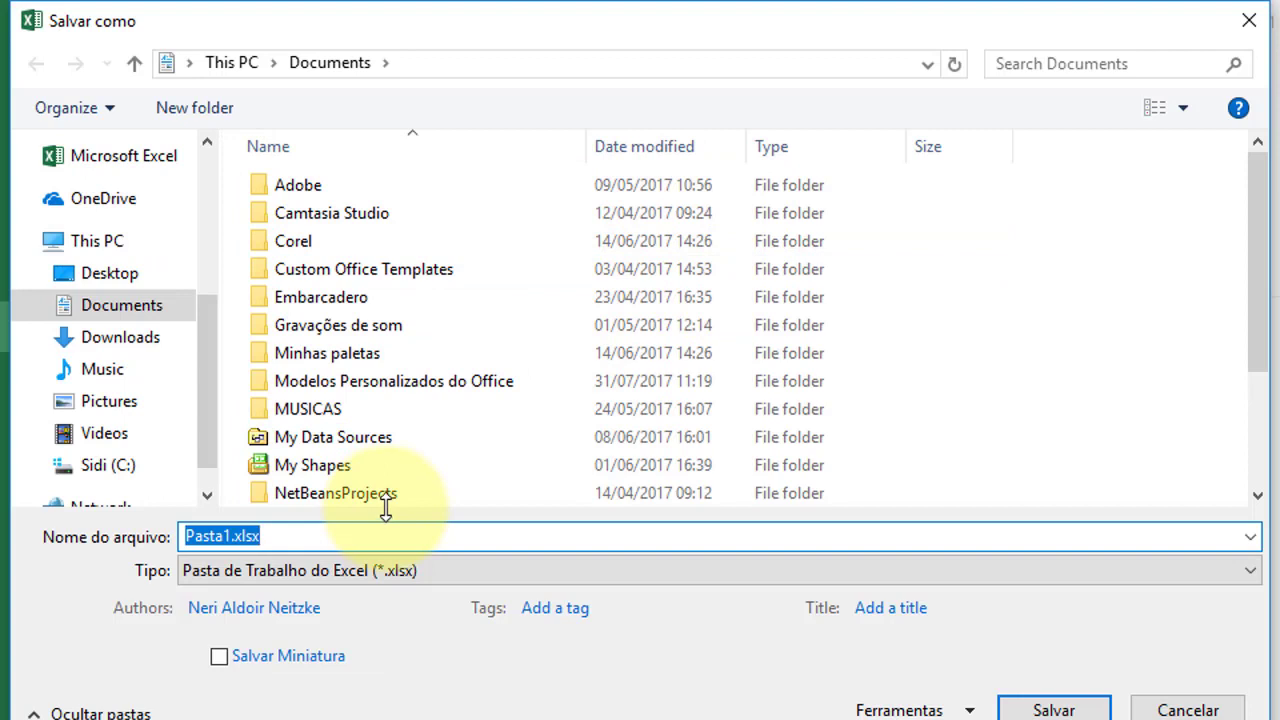
{"action": "type", "text": "Aula Excel"}
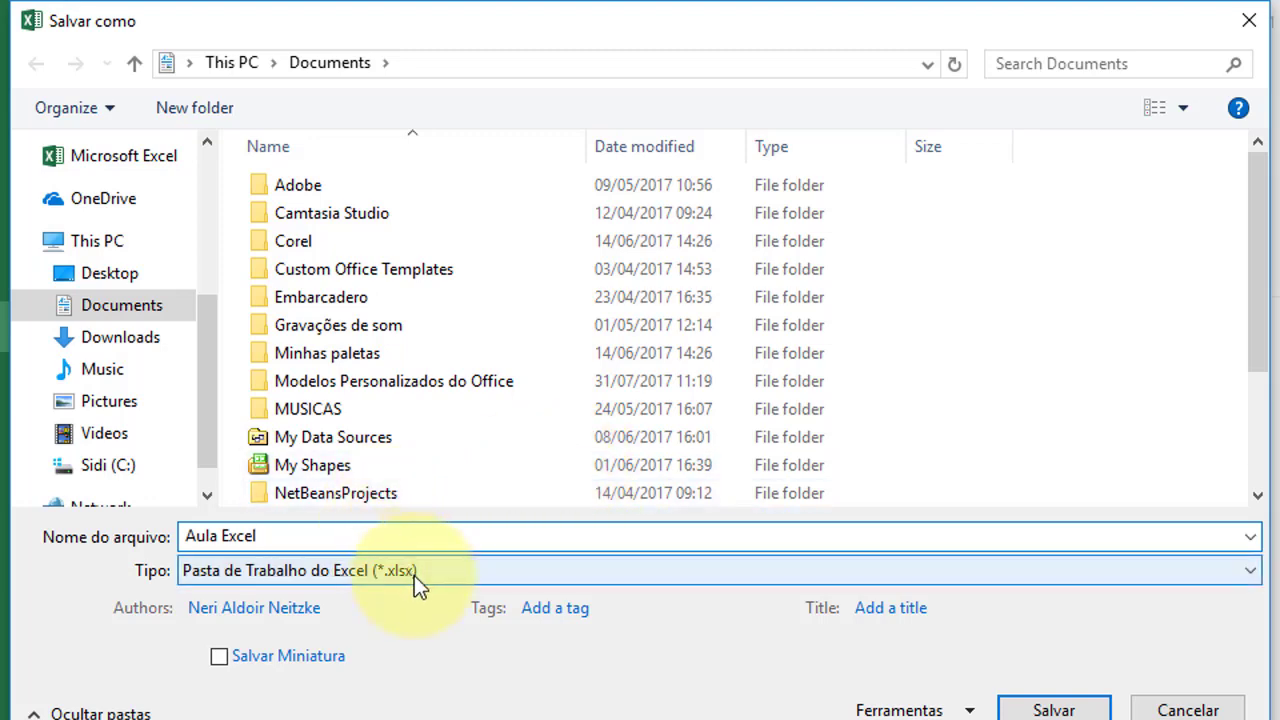
{"action": "left_click", "coordinate": [1065, 710]}
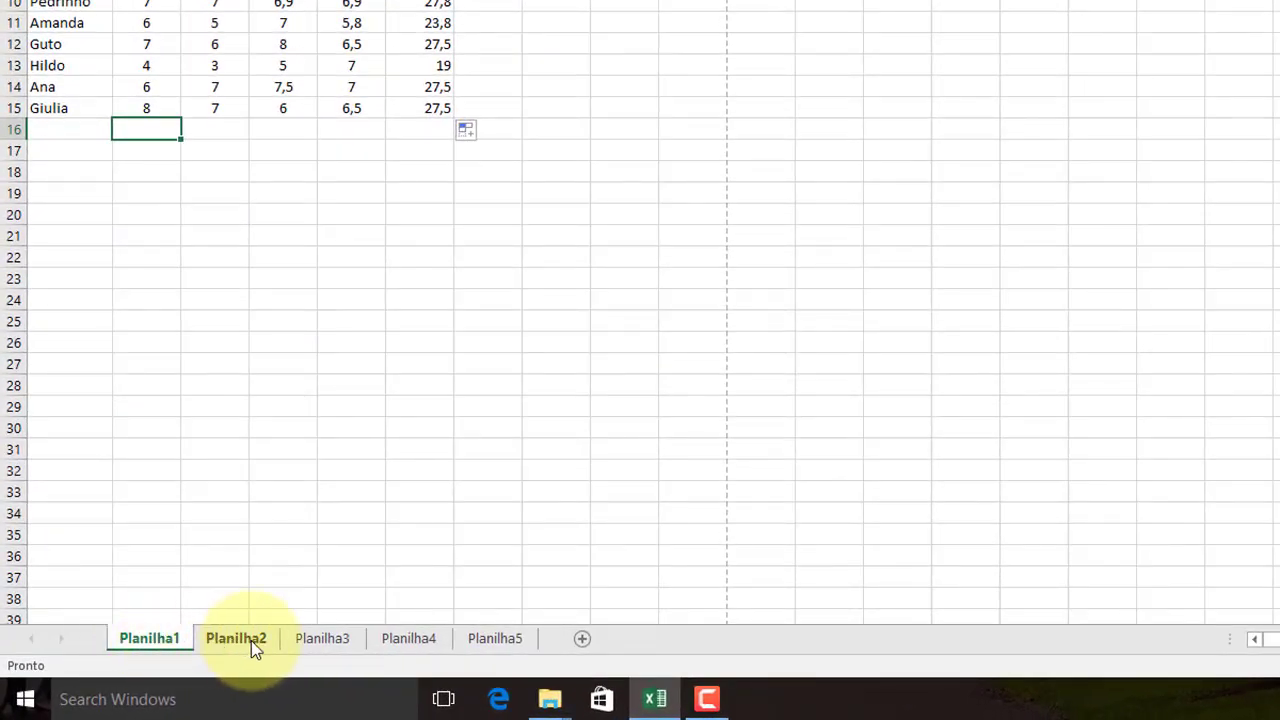
Step: Delete sheets Planilha2, Planilha3, Planilha4 and Planilha5, confirming the permanent deletion
{"action": "left_click", "coordinate": [245, 645]}
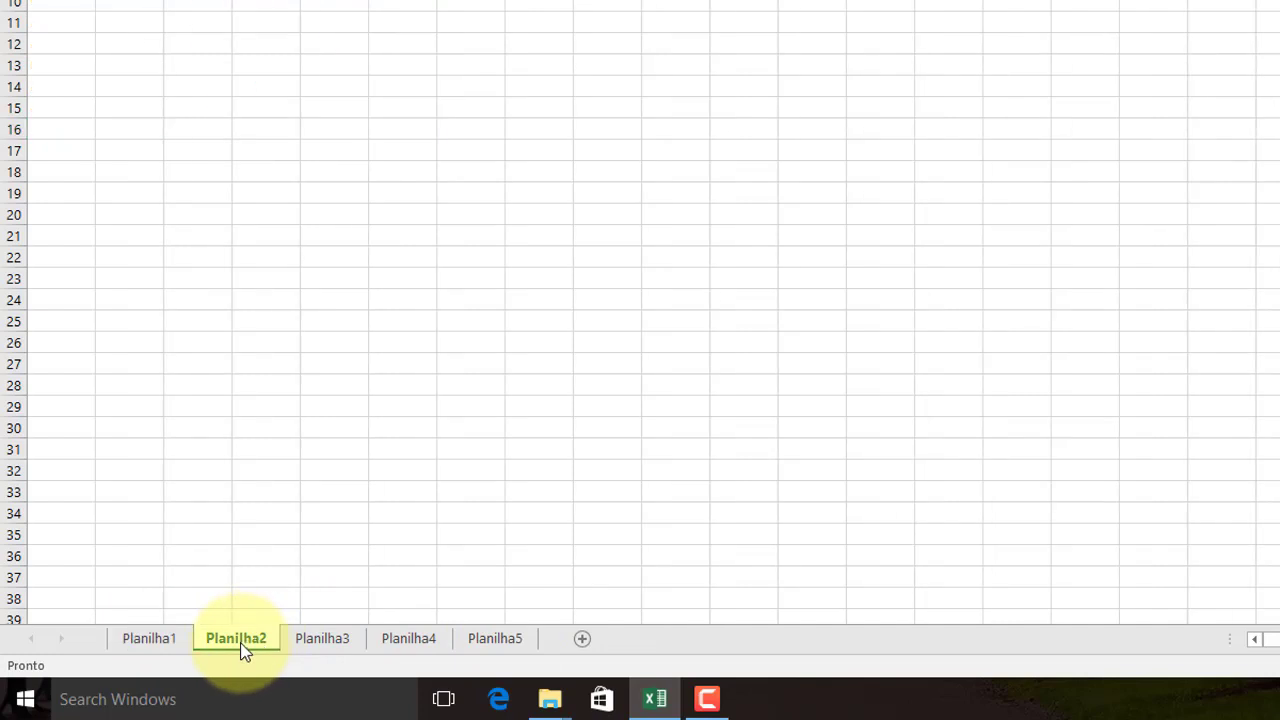
{"action": "right_click", "coordinate": [245, 648]}
{"action": "left_click", "coordinate": [324, 420]}
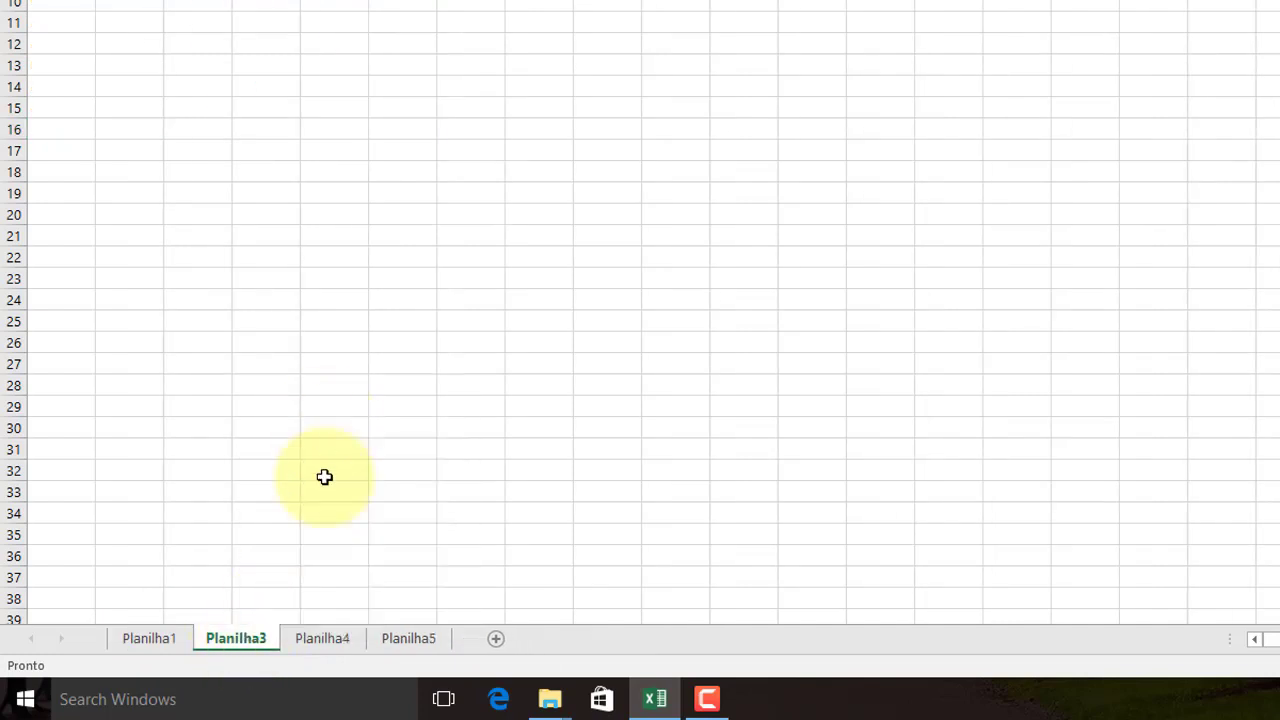
{"action": "right_click", "coordinate": [218, 640]}
{"action": "left_click", "coordinate": [323, 418]}
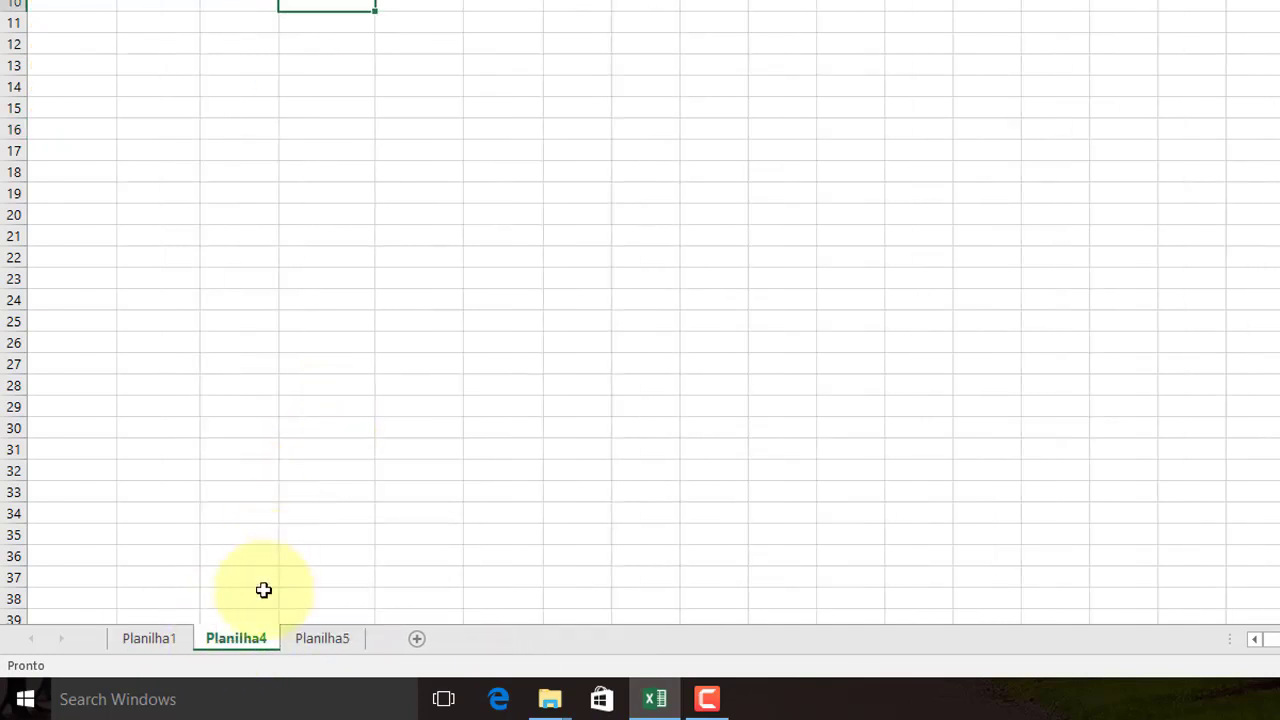
{"action": "right_click", "coordinate": [245, 645]}
{"action": "left_click", "coordinate": [338, 414]}
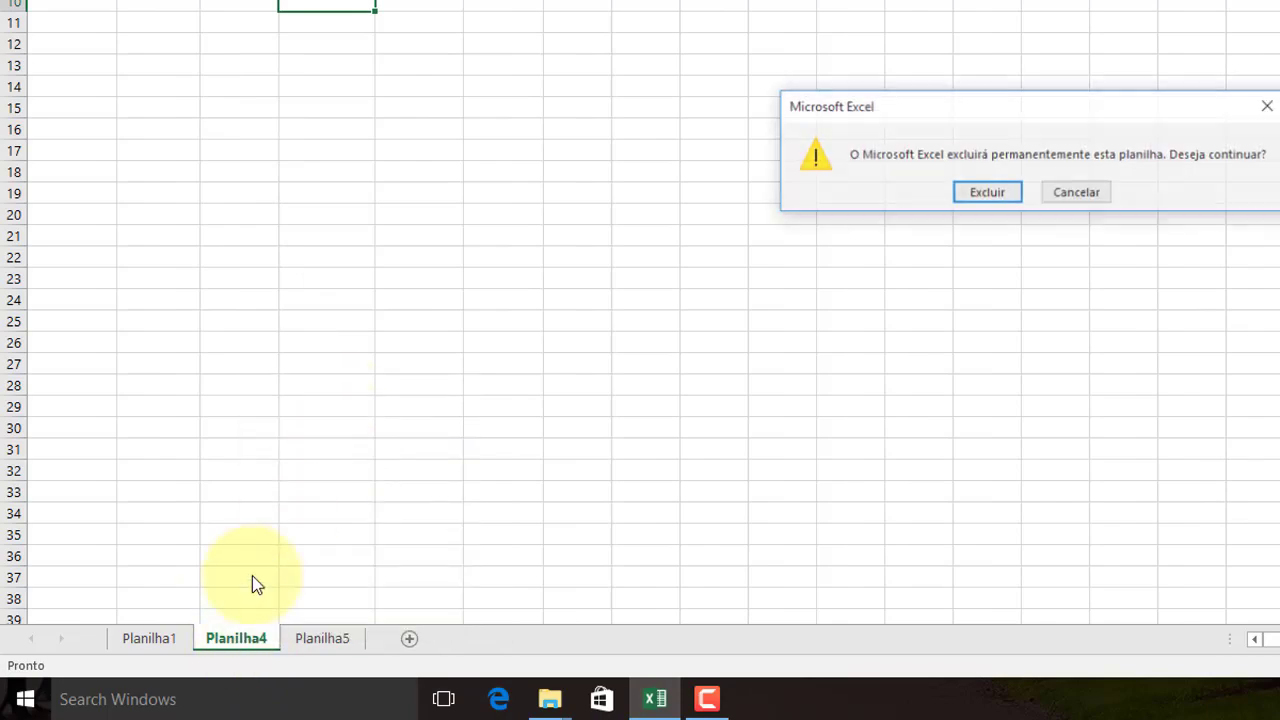
{"action": "left_click", "coordinate": [995, 198]}
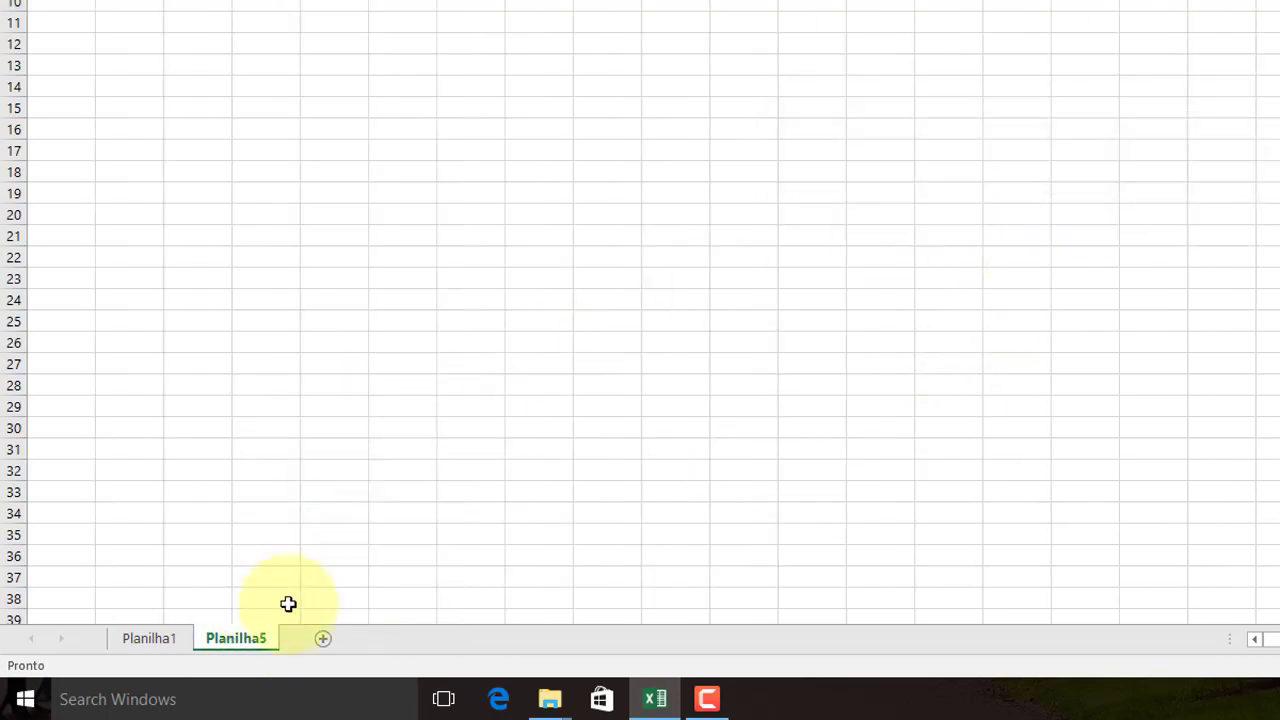
{"action": "right_click", "coordinate": [257, 645]}
{"action": "left_click", "coordinate": [365, 415]}
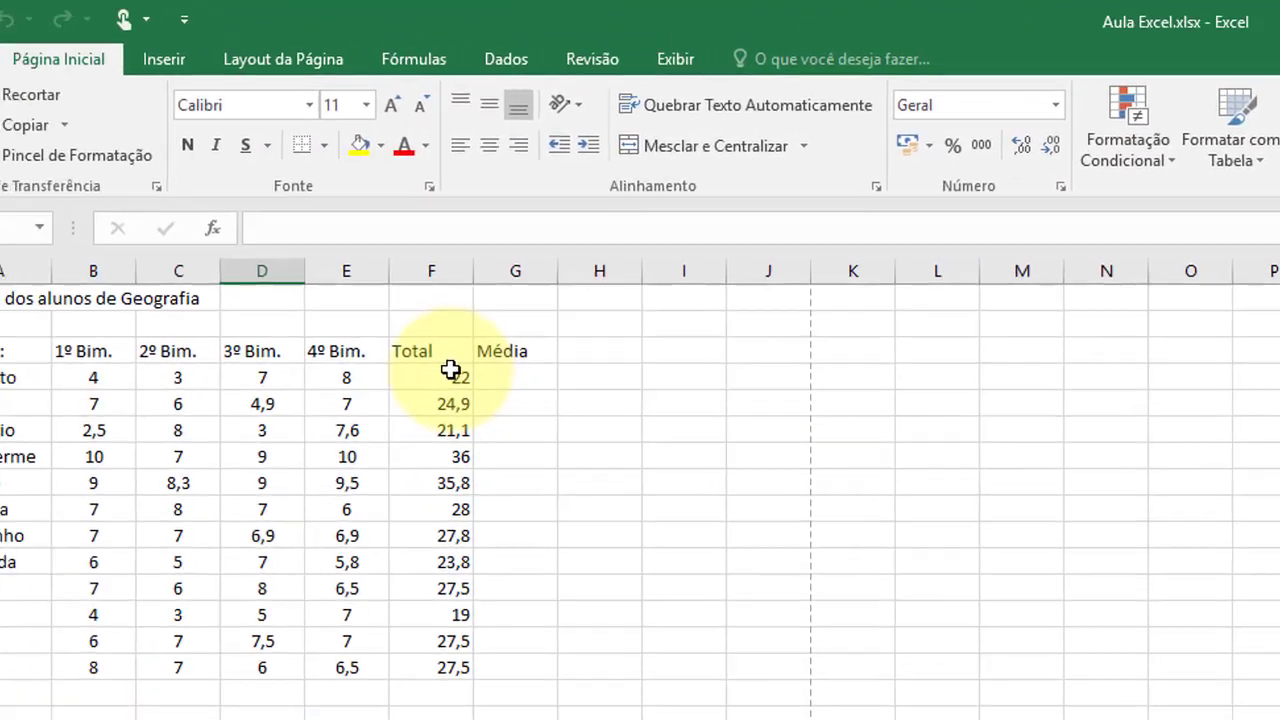
{"action": "left_click", "coordinate": [540, 381]}
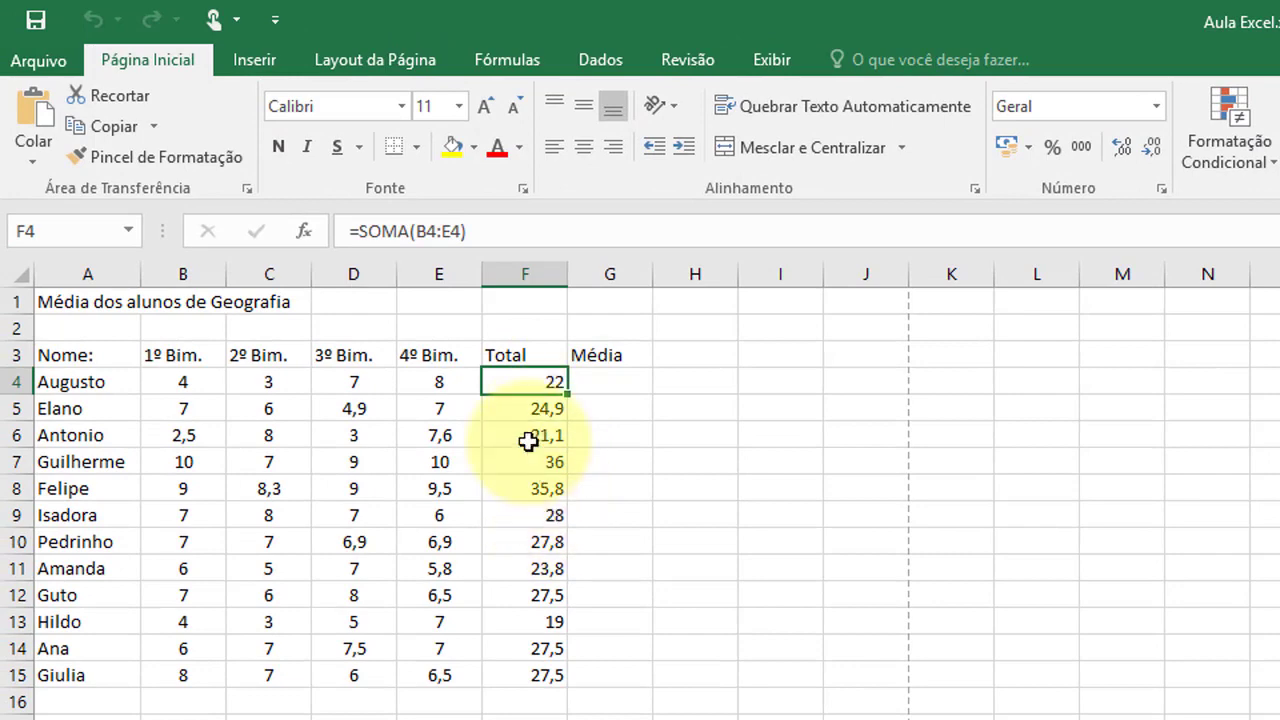
{"action": "left_click", "coordinate": [531, 405]}
{"action": "left_click", "coordinate": [533, 386]}
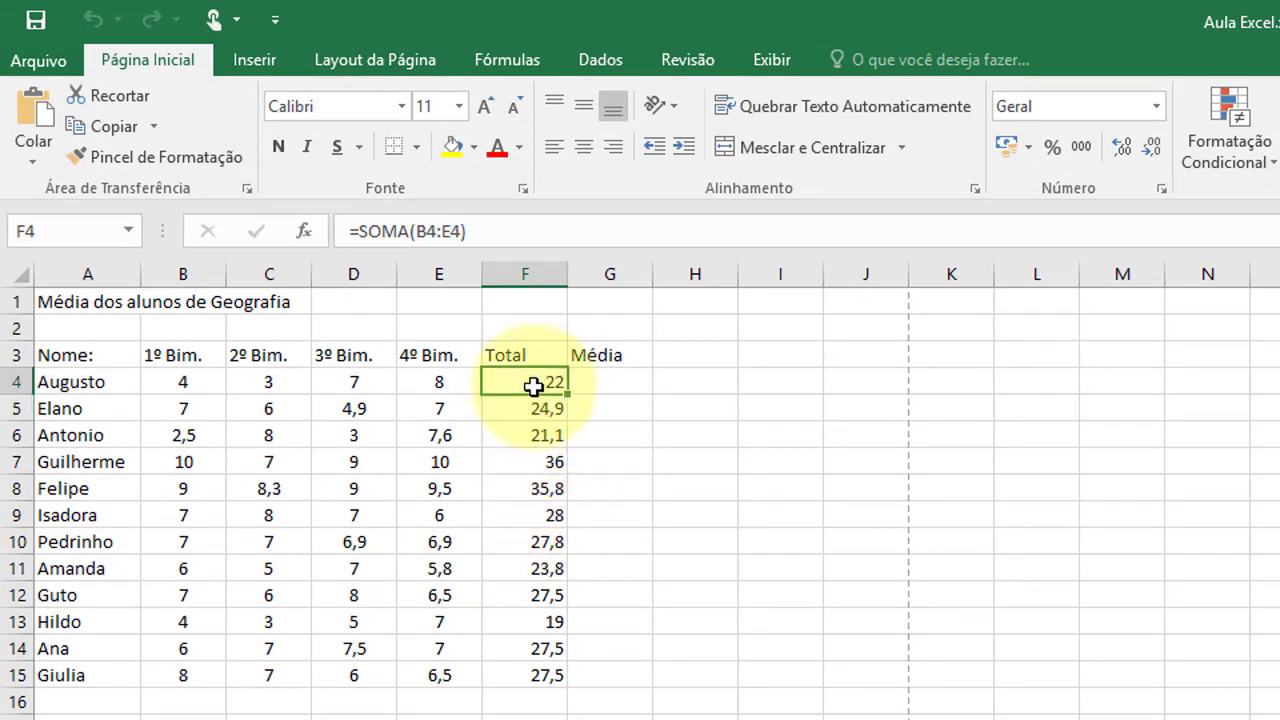
{"action": "left_click", "coordinate": [528, 407]}
{"action": "left_click", "coordinate": [534, 390]}
{"action": "left_click", "coordinate": [531, 405]}
{"action": "left_click", "coordinate": [531, 385]}
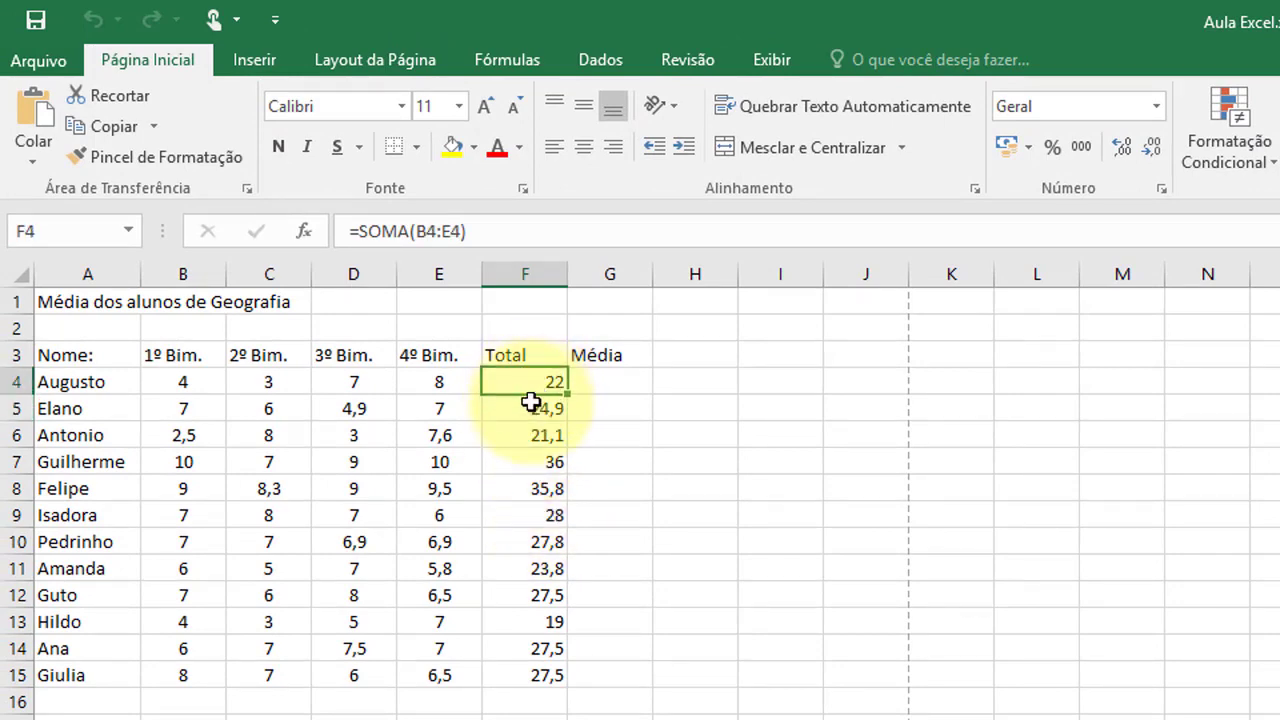
{"action": "left_click", "coordinate": [530, 406]}
{"action": "left_click", "coordinate": [532, 382]}
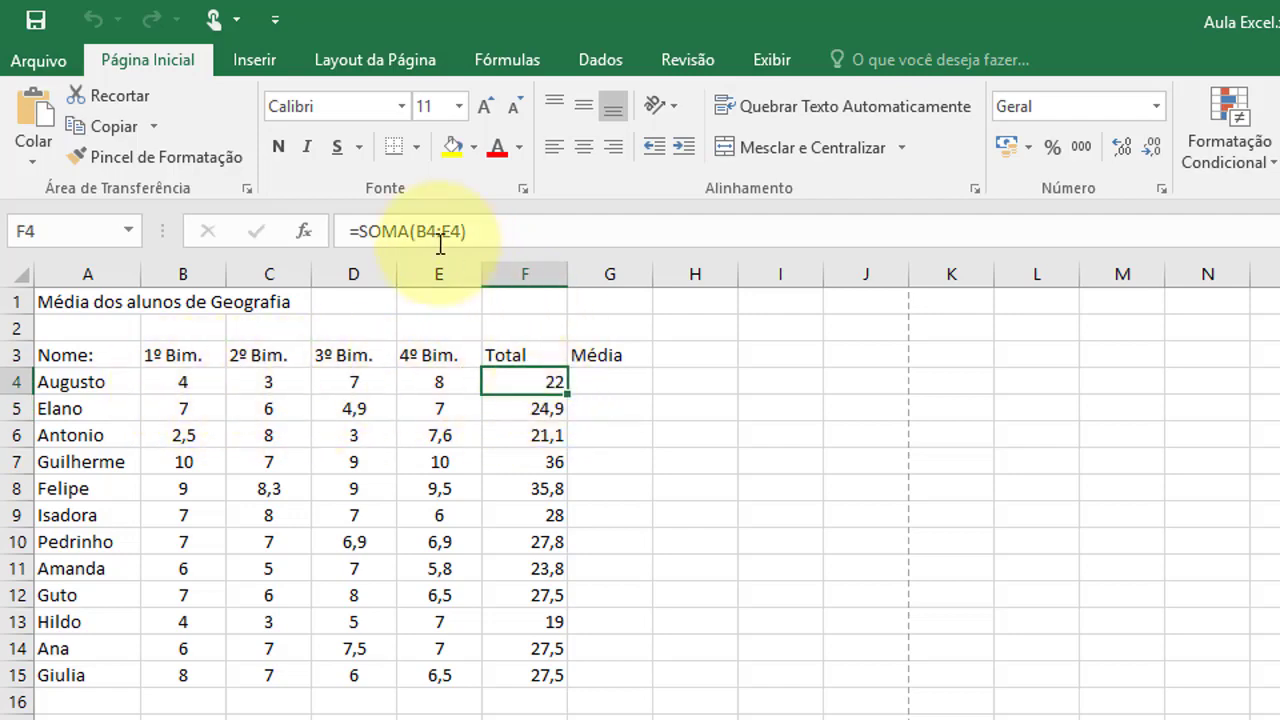
{"action": "left_click", "coordinate": [551, 406]}
{"action": "left_click", "coordinate": [546, 435]}
{"action": "left_click", "coordinate": [550, 462]}
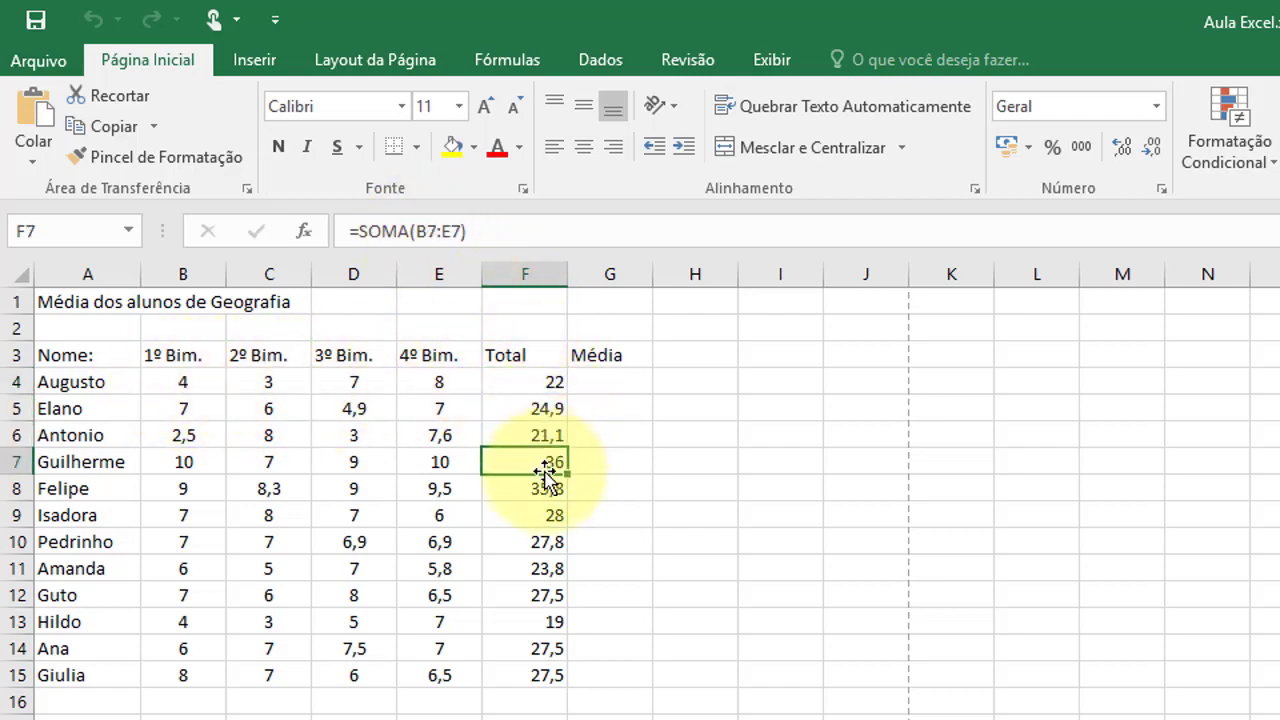
{"action": "left_click", "coordinate": [545, 488]}
{"action": "left_click", "coordinate": [540, 568]}
{"action": "left_click", "coordinate": [534, 597]}
{"action": "left_click", "coordinate": [535, 622]}
{"action": "left_click", "coordinate": [535, 675]}
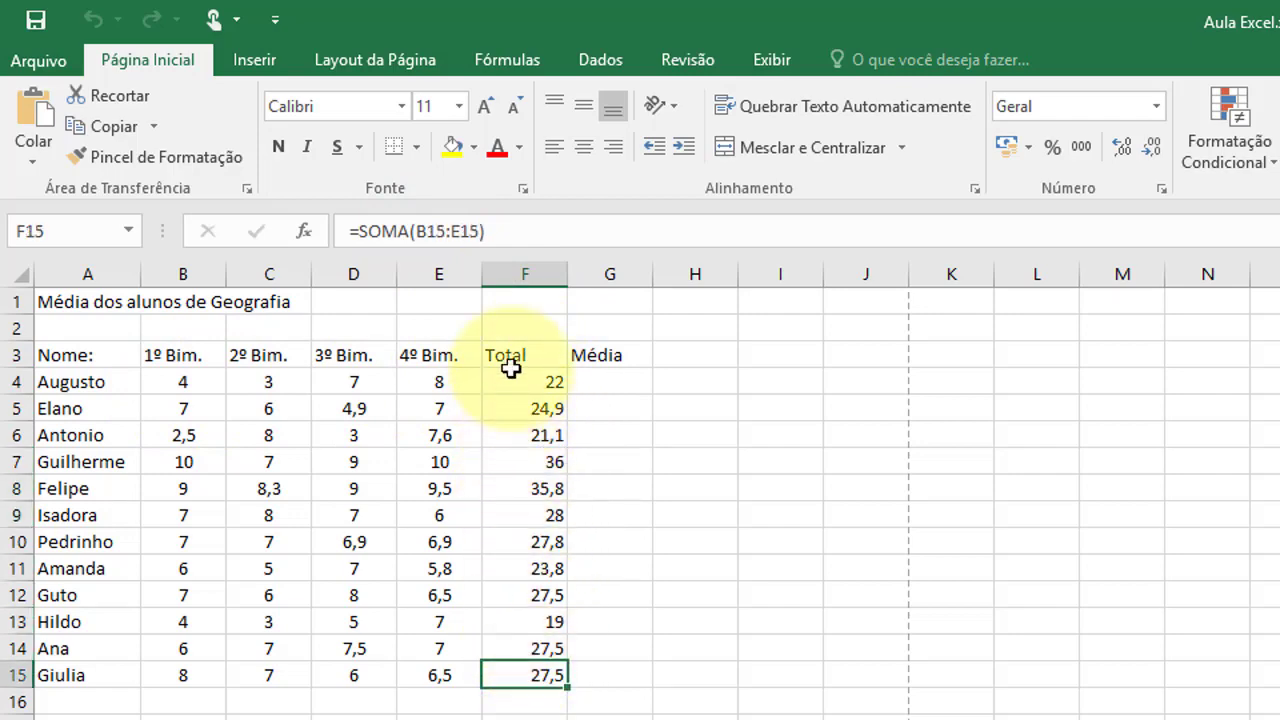
{"action": "left_click", "coordinate": [514, 377]}
{"action": "left_click", "coordinate": [603, 381]}
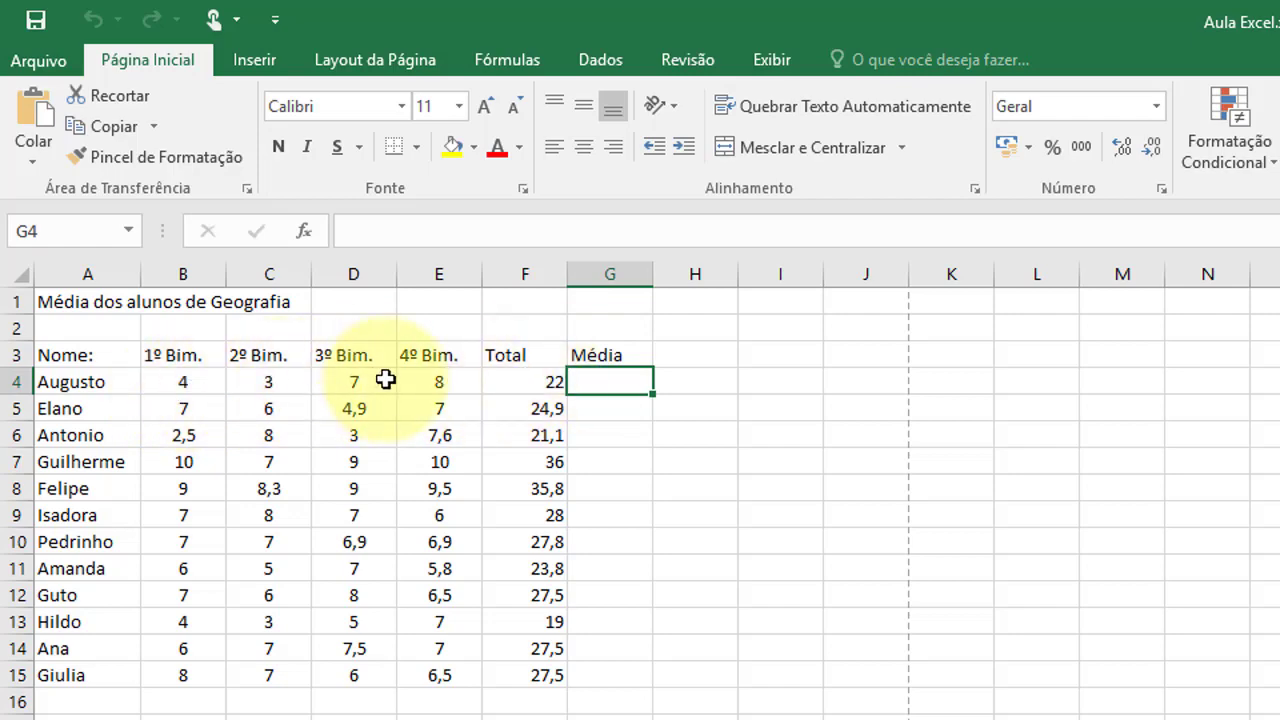
Step: Enter the formula =F4/4 in G4 for the first student's average of 5,5
{"action": "type", "text": "="}
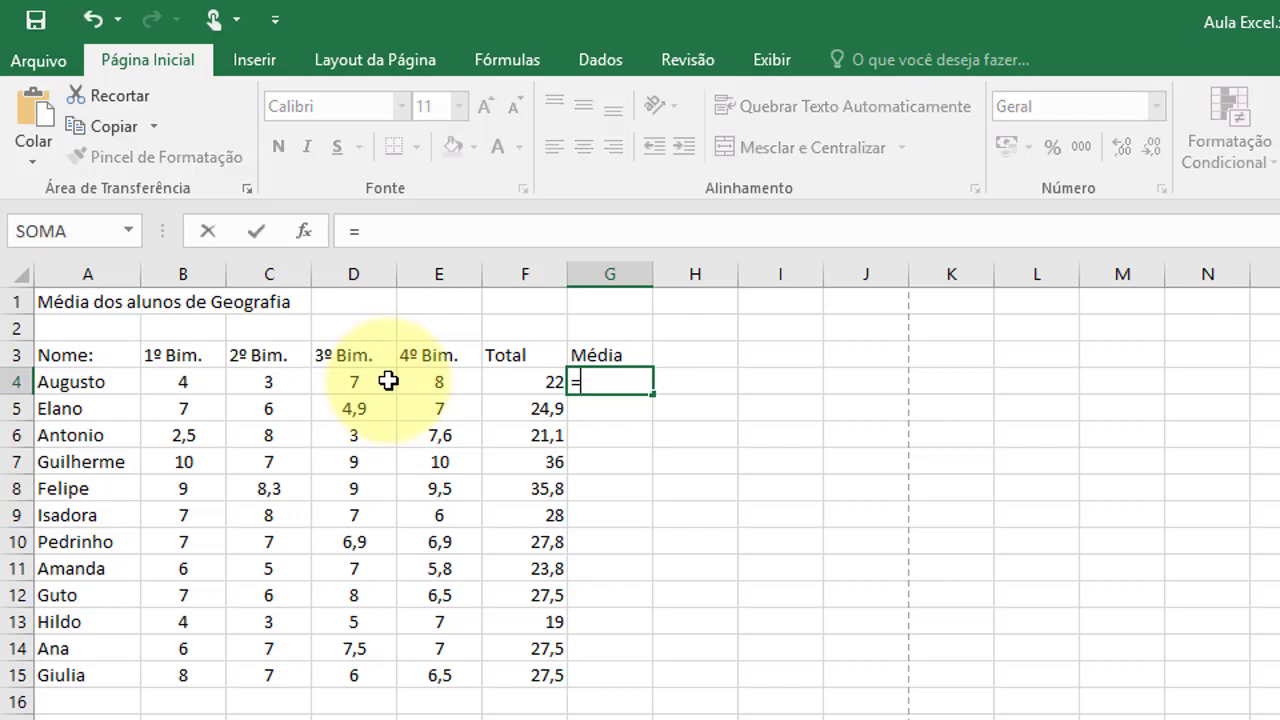
{"action": "left_click", "coordinate": [507, 377]}
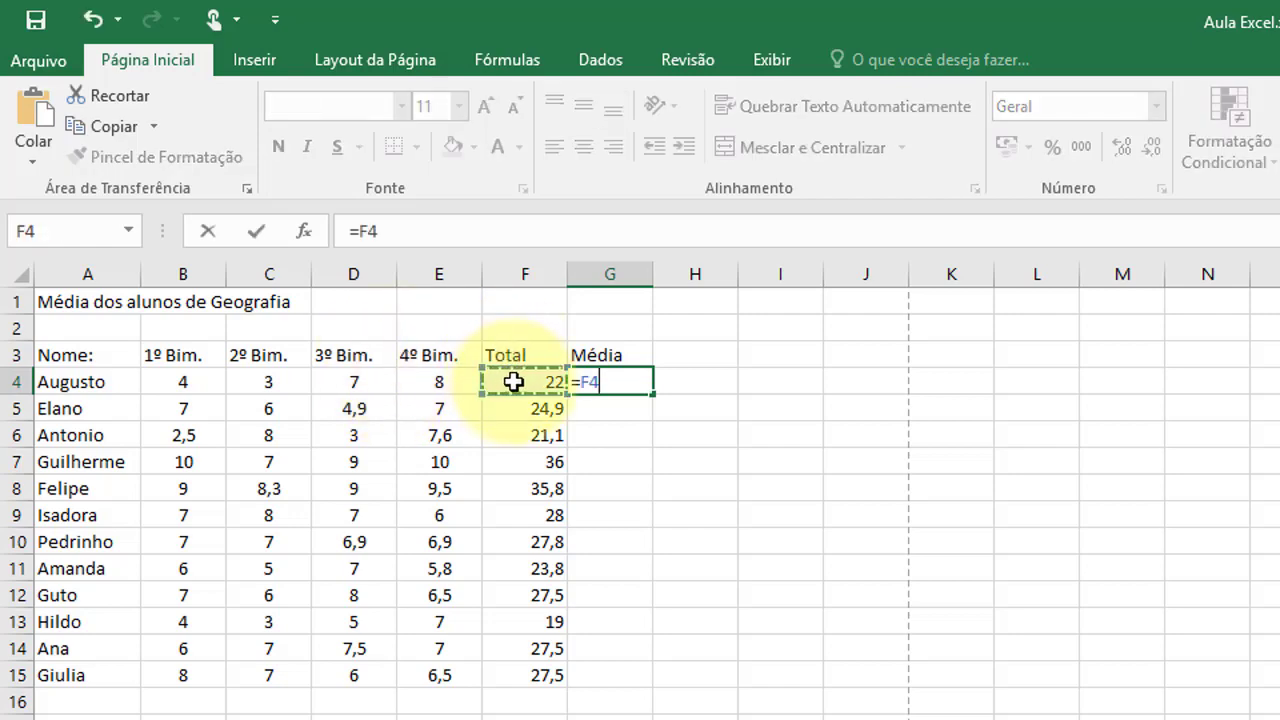
{"action": "type", "text": "/4"}
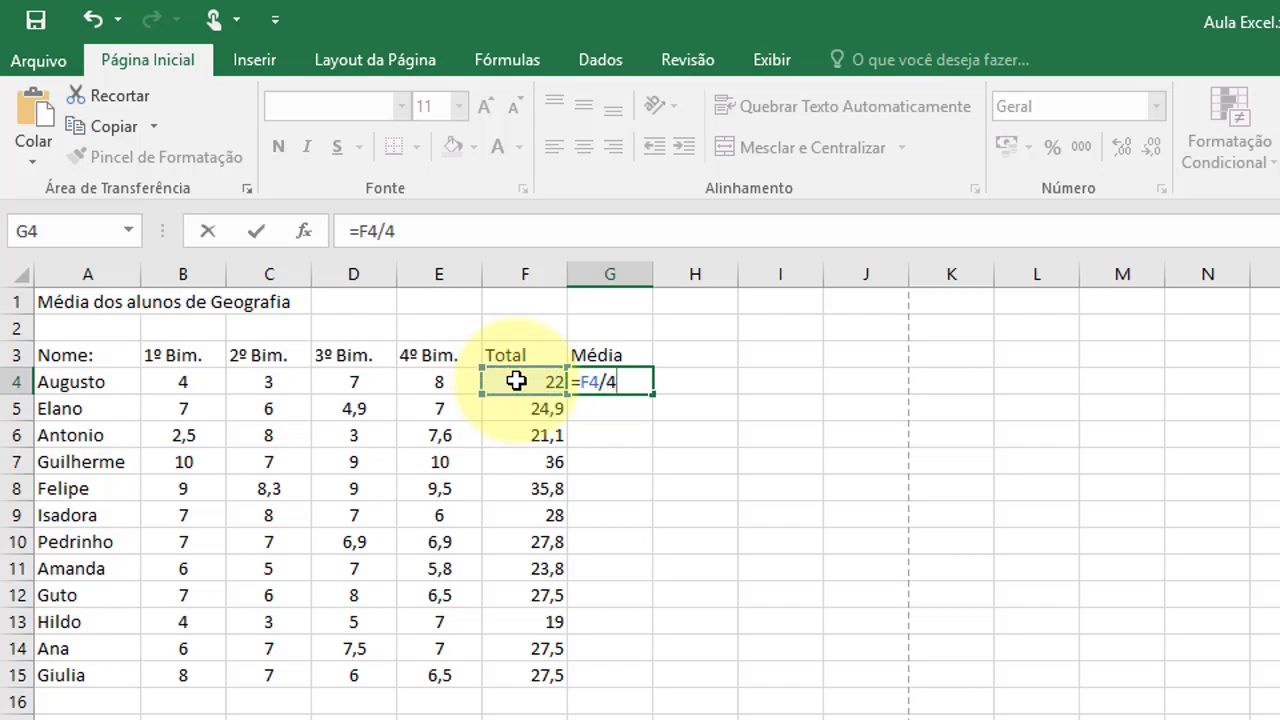
{"action": "key", "text": "Return"}
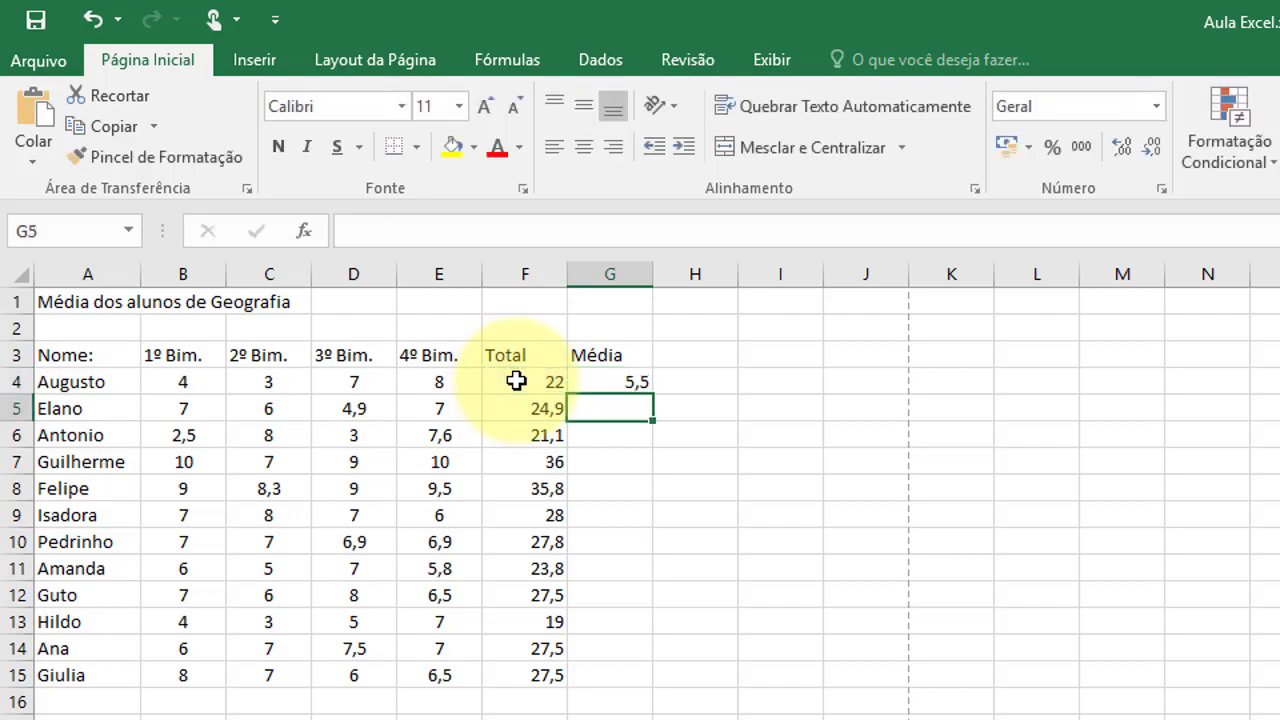
{"action": "left_click", "coordinate": [594, 378]}
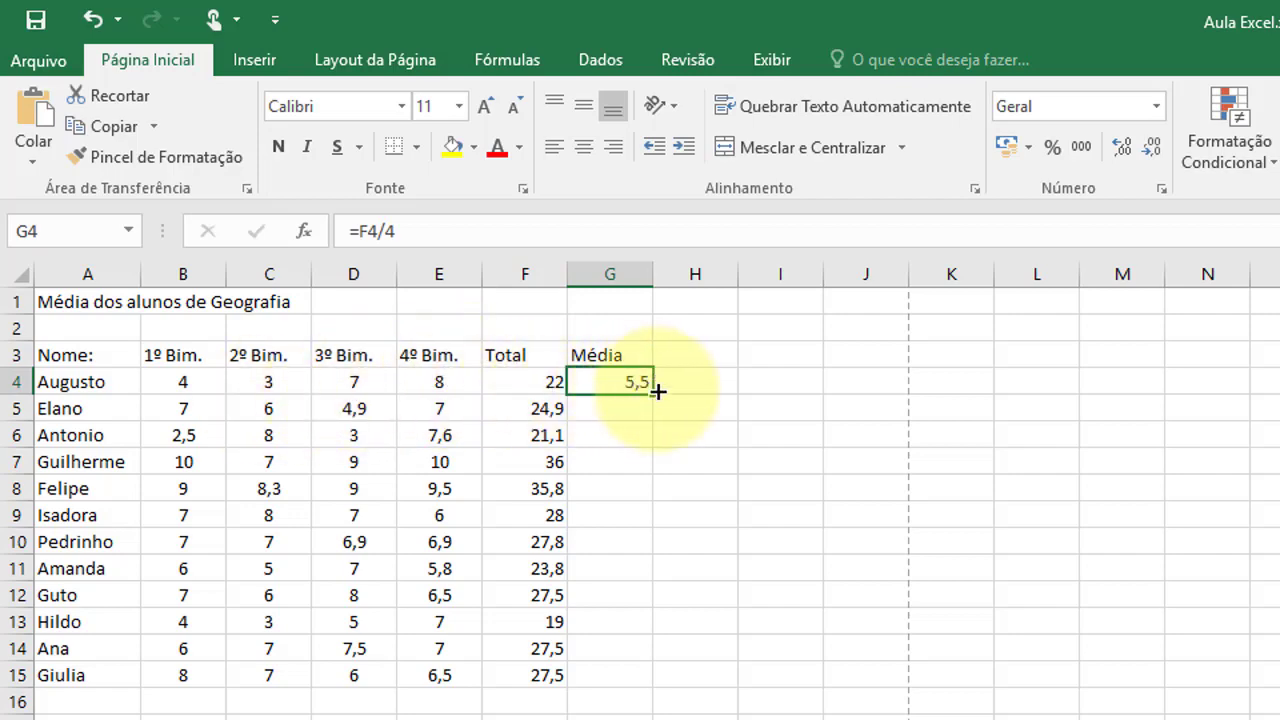
Step: Enter =F5/4 in G5, fixing a stray semicolon, so it shows 6,225
{"action": "left_click", "coordinate": [626, 409]}
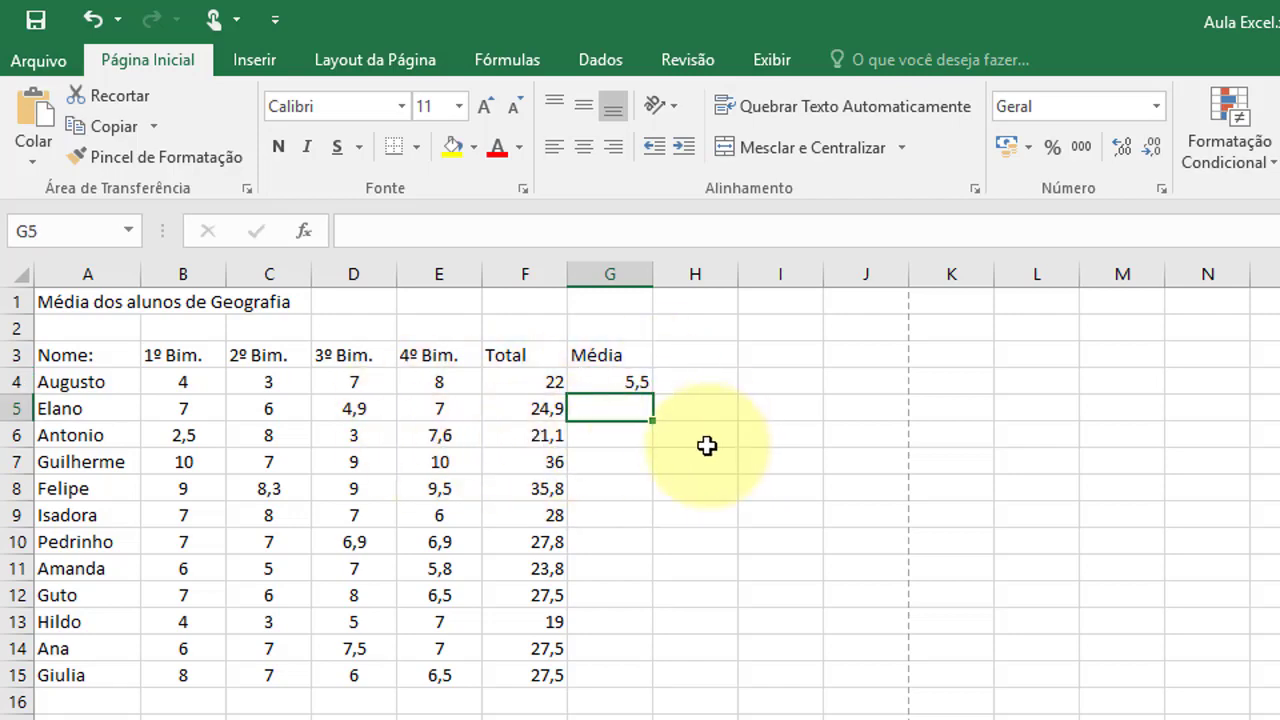
{"action": "type", "text": "="}
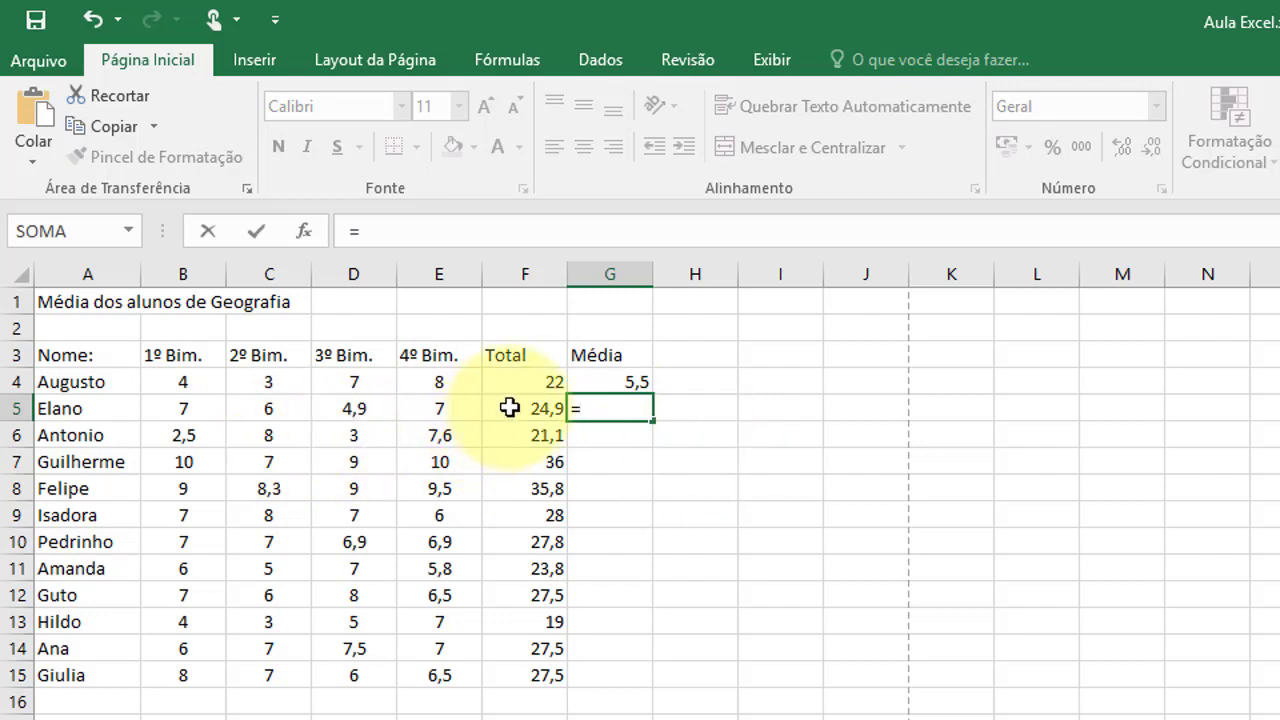
{"action": "left_click", "coordinate": [510, 407]}
{"action": "type", "text": ";"}
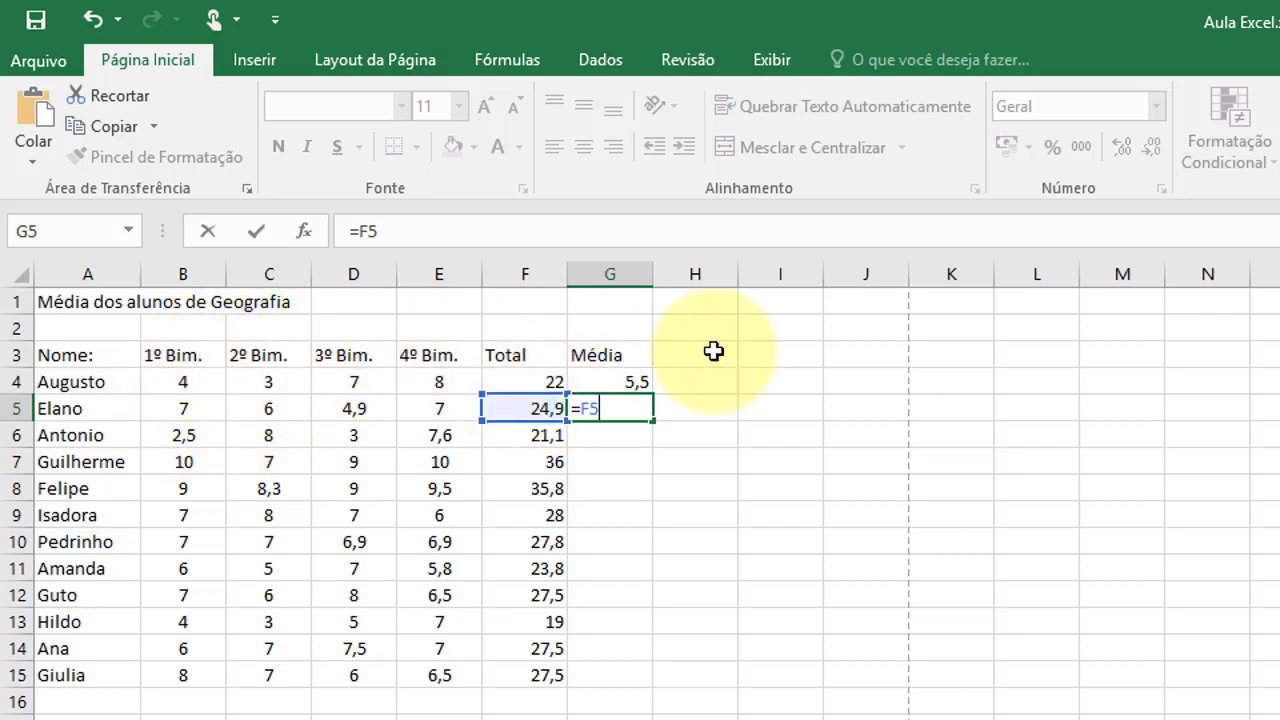
{"action": "key", "text": "BackSpace"}
{"action": "key", "text": "BackSpace"}
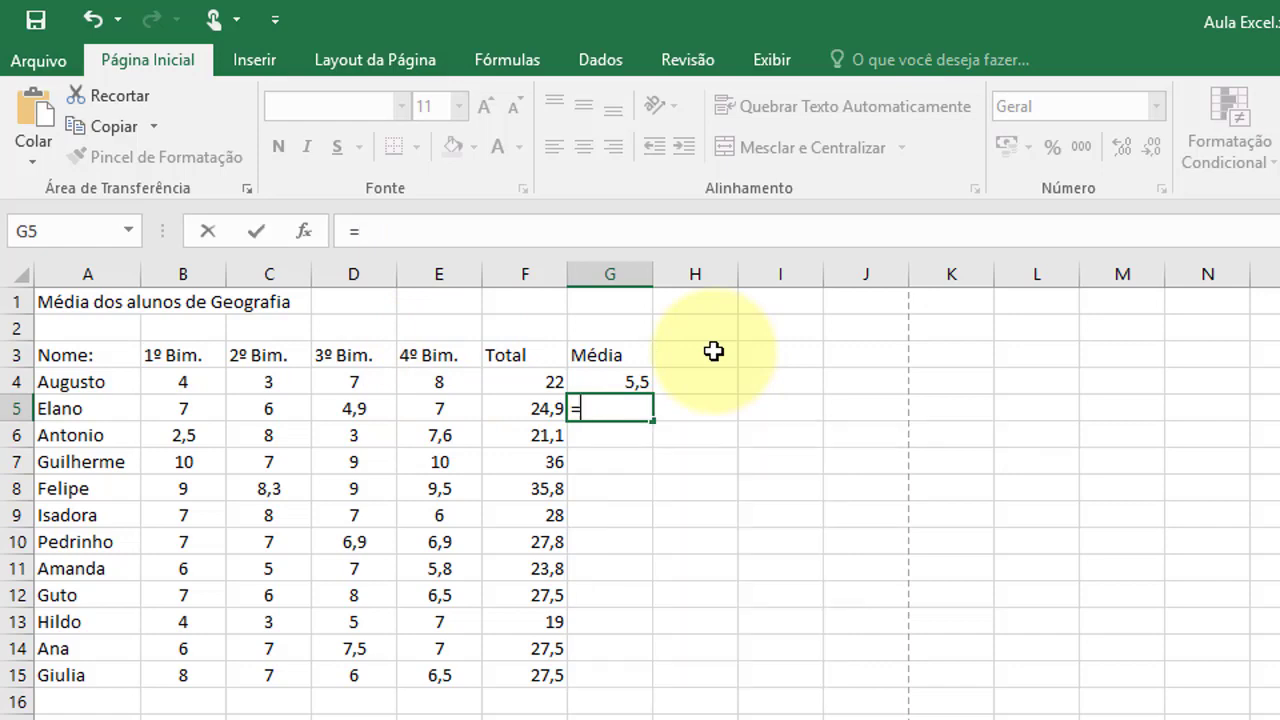
{"action": "left_click", "coordinate": [537, 408]}
{"action": "type", "text": "/4"}
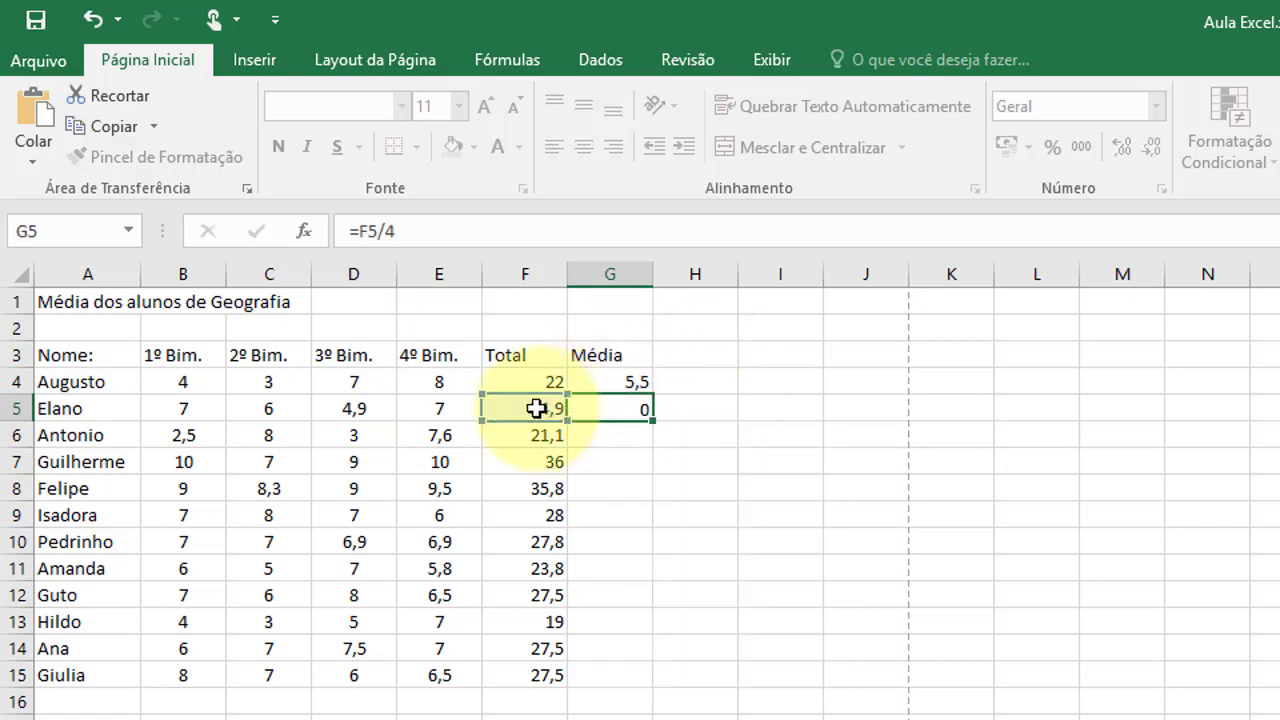
{"action": "key", "text": "Return"}
{"action": "left_click", "coordinate": [625, 411]}
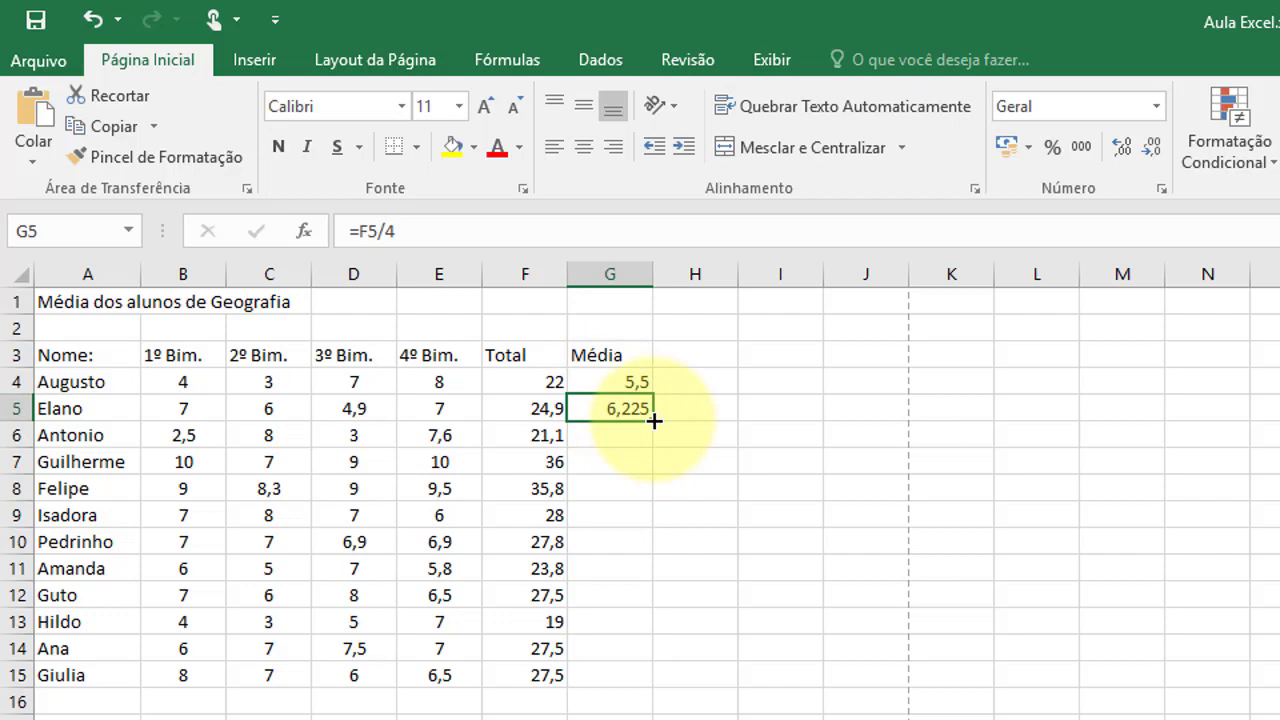
Step: Fill the =F5/4 formula down to G15, then select the averages G4:G15
{"action": "mouse_move", "coordinate": [654, 421]}
{"action": "left_mouse_down"}
{"action": "mouse_move", "coordinate": [663, 671]}
{"action": "mouse_move", "coordinate": [634, 551]}
{"action": "mouse_move", "coordinate": [640, 425]}
{"action": "left_mouse_up"}
{"action": "double_click", "coordinate": [651, 424]}
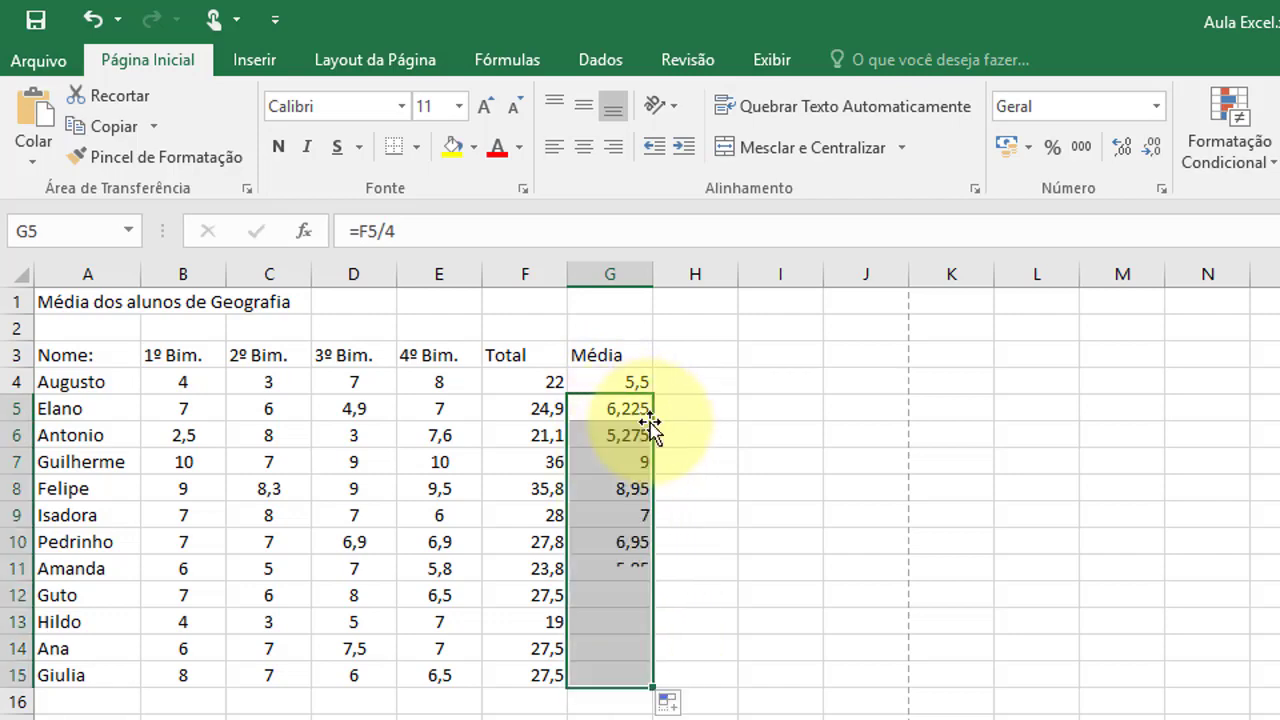
{"action": "left_click", "coordinate": [628, 718]}
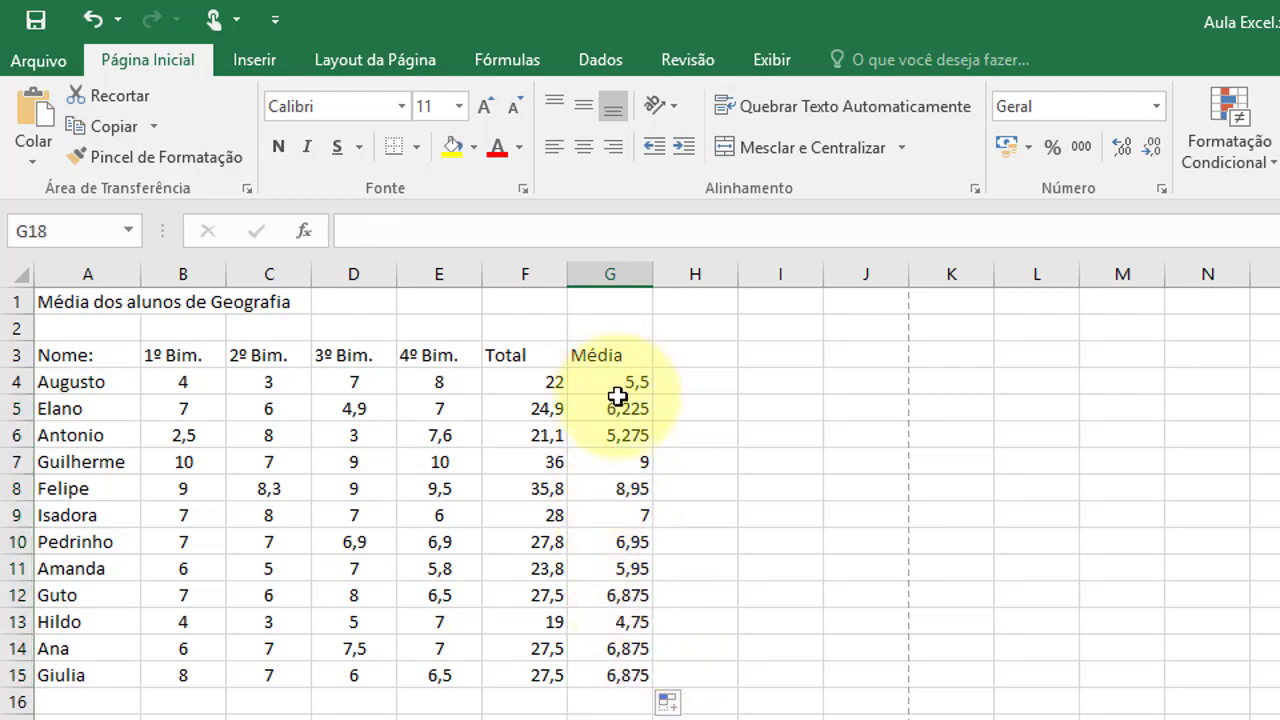
{"action": "left_click_drag", "start_coordinate": [604, 381], "coordinate": [627, 678]}
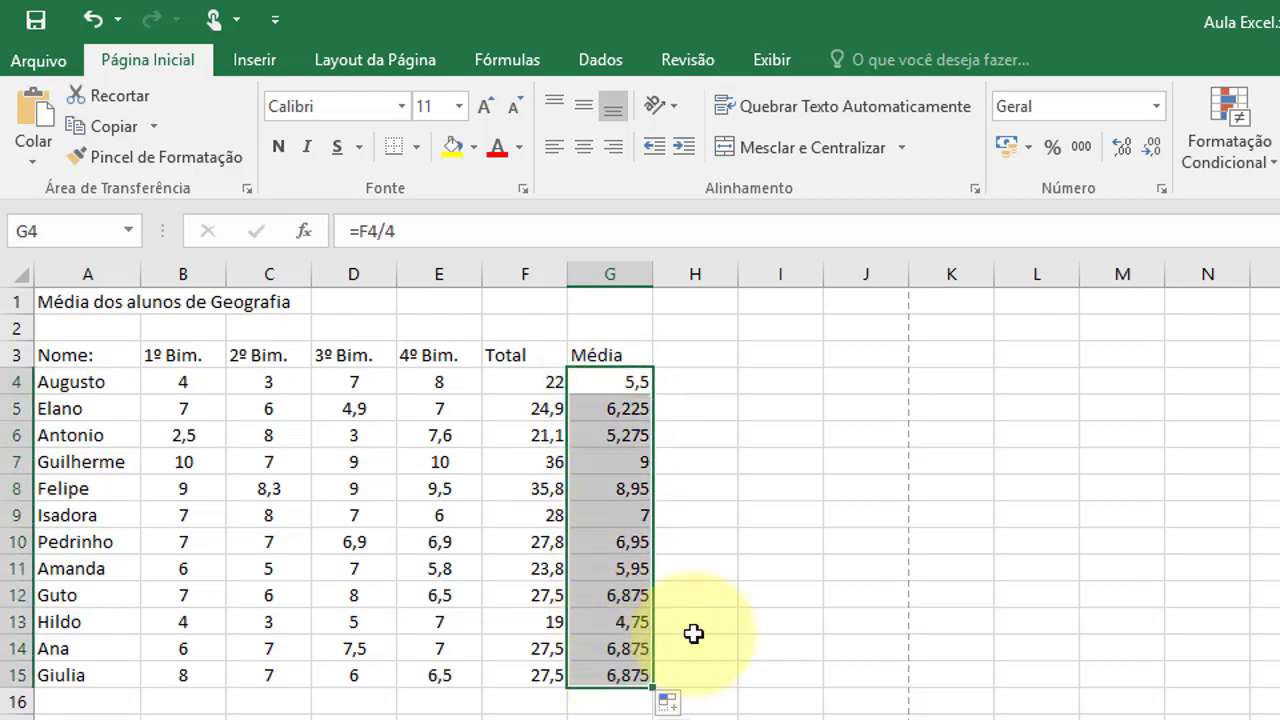
Step: Clear the averages in G4:G15 and check the SOMA formula behind F4
{"action": "type", "text": "="}
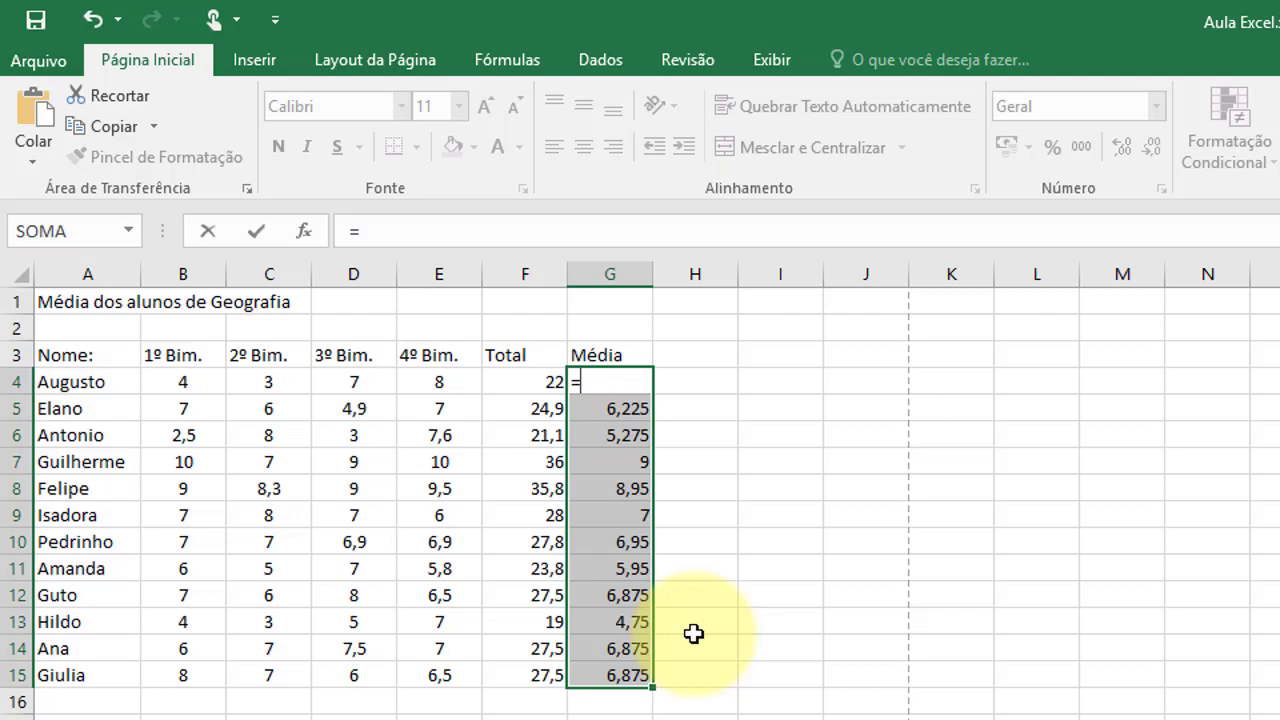
{"action": "key", "text": "Return"}
{"action": "key", "text": "Delete"}
{"action": "left_click", "coordinate": [640, 568]}
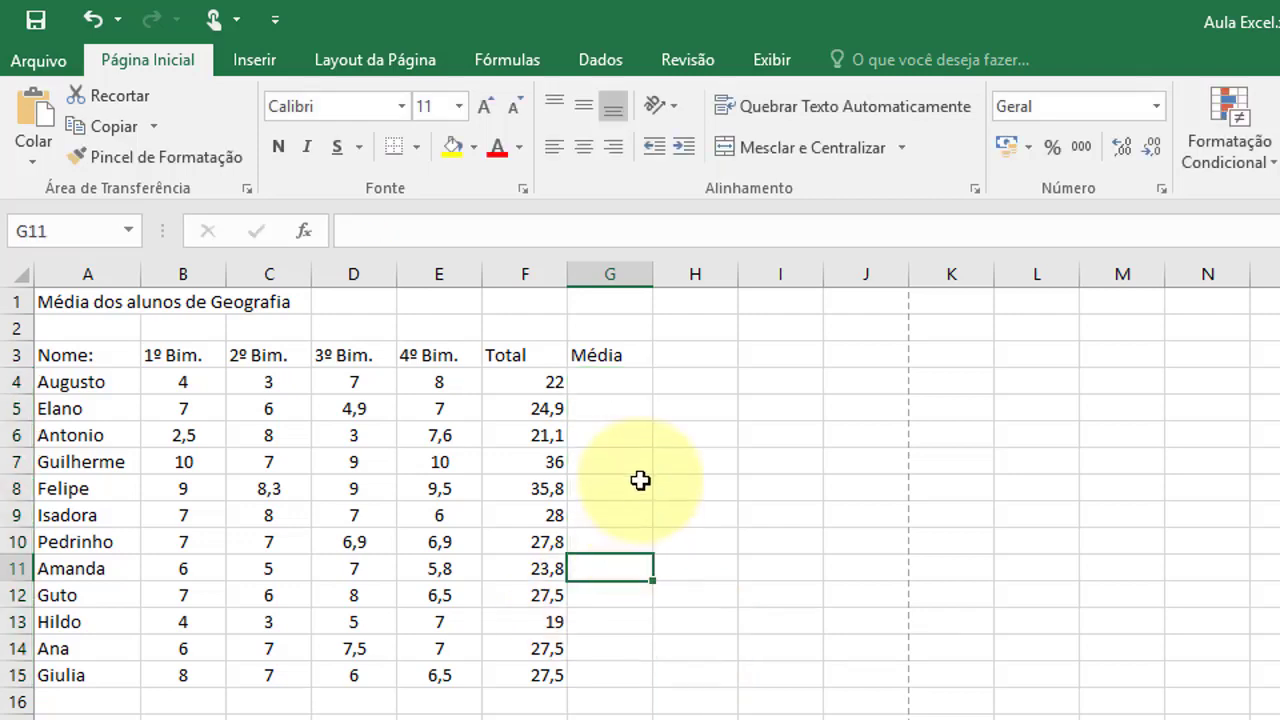
{"action": "left_click", "coordinate": [621, 376]}
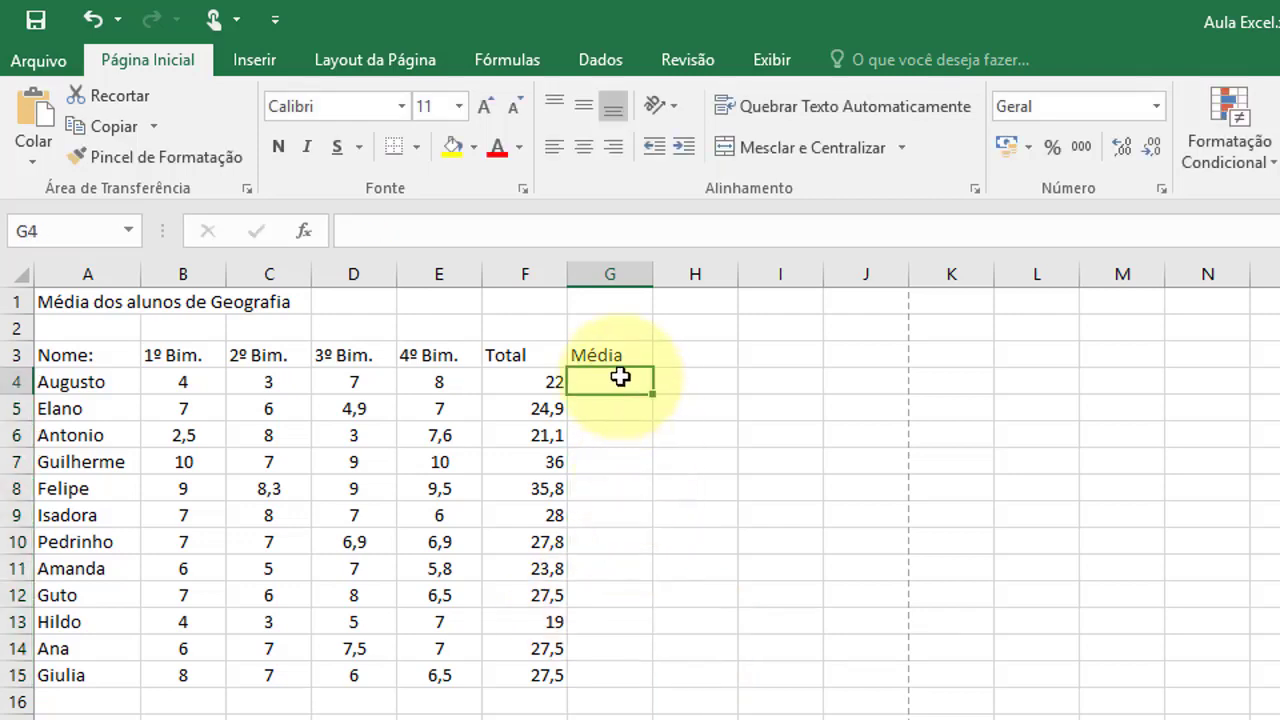
{"action": "left_click", "coordinate": [532, 374]}
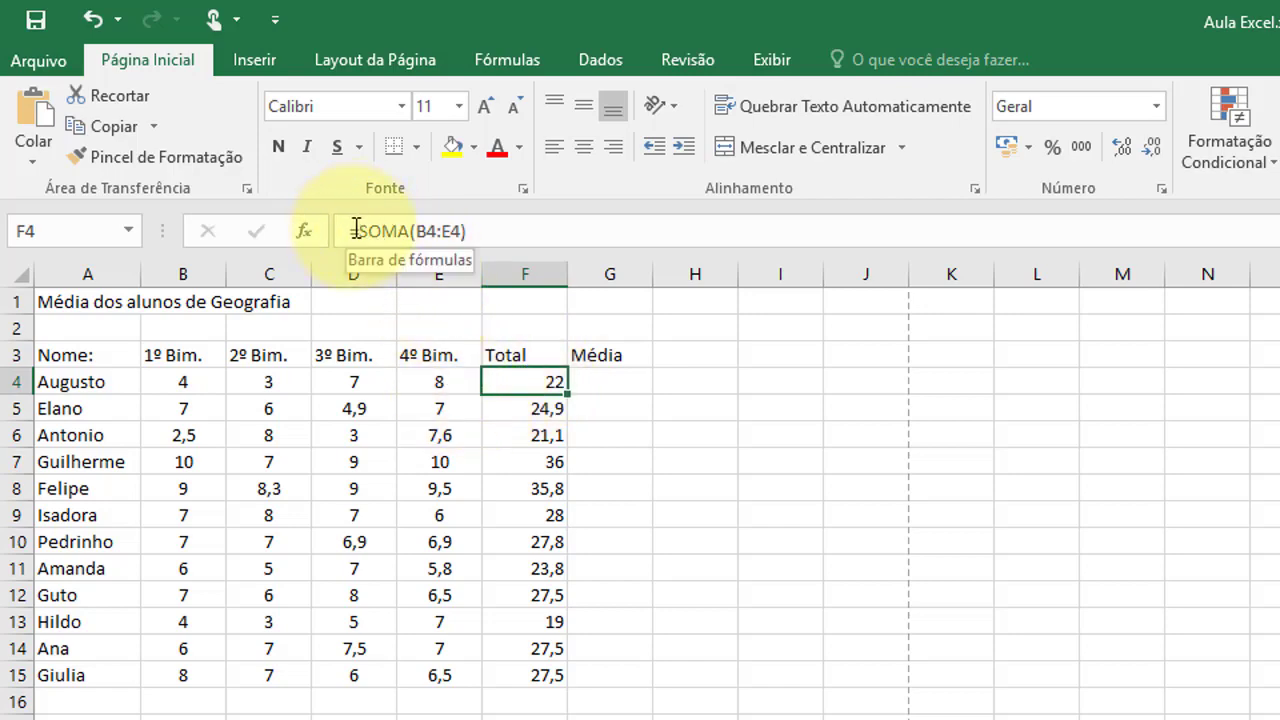
{"action": "left_click", "coordinate": [596, 383]}
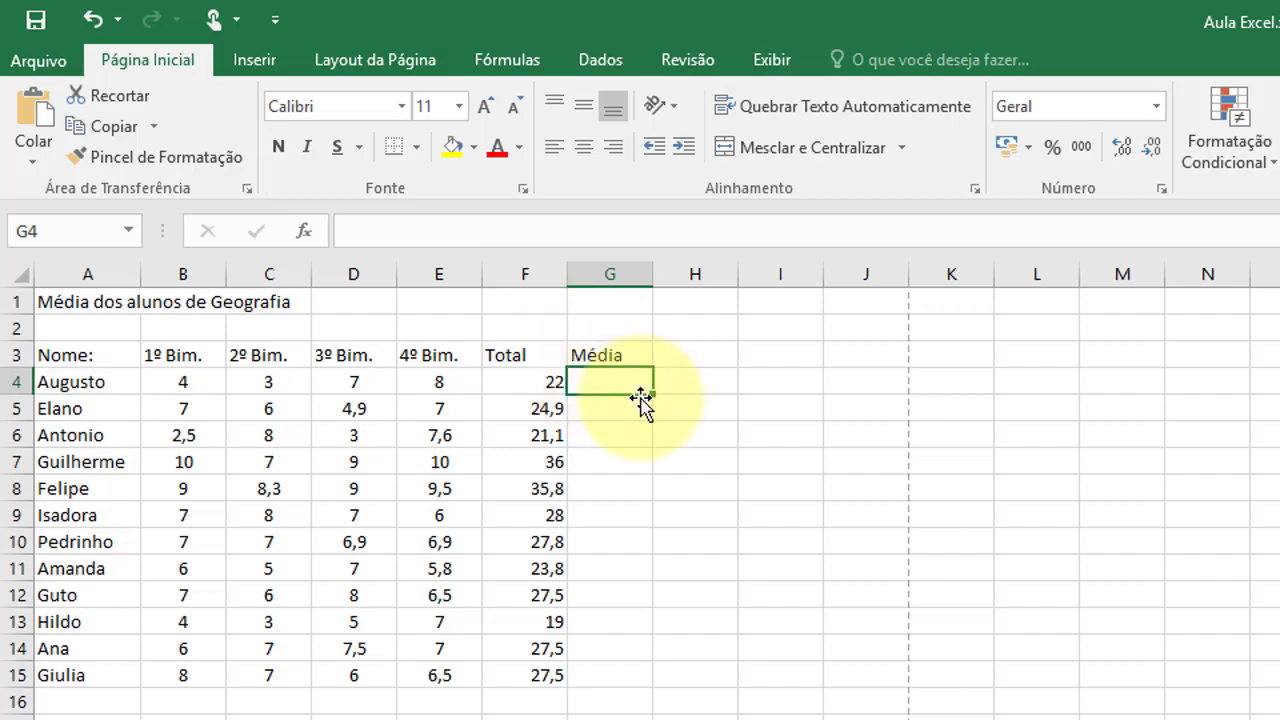
Step: Enter =MÉDIA(B4:E4) in G4, which shows 5,5
{"action": "type", "text": "="}
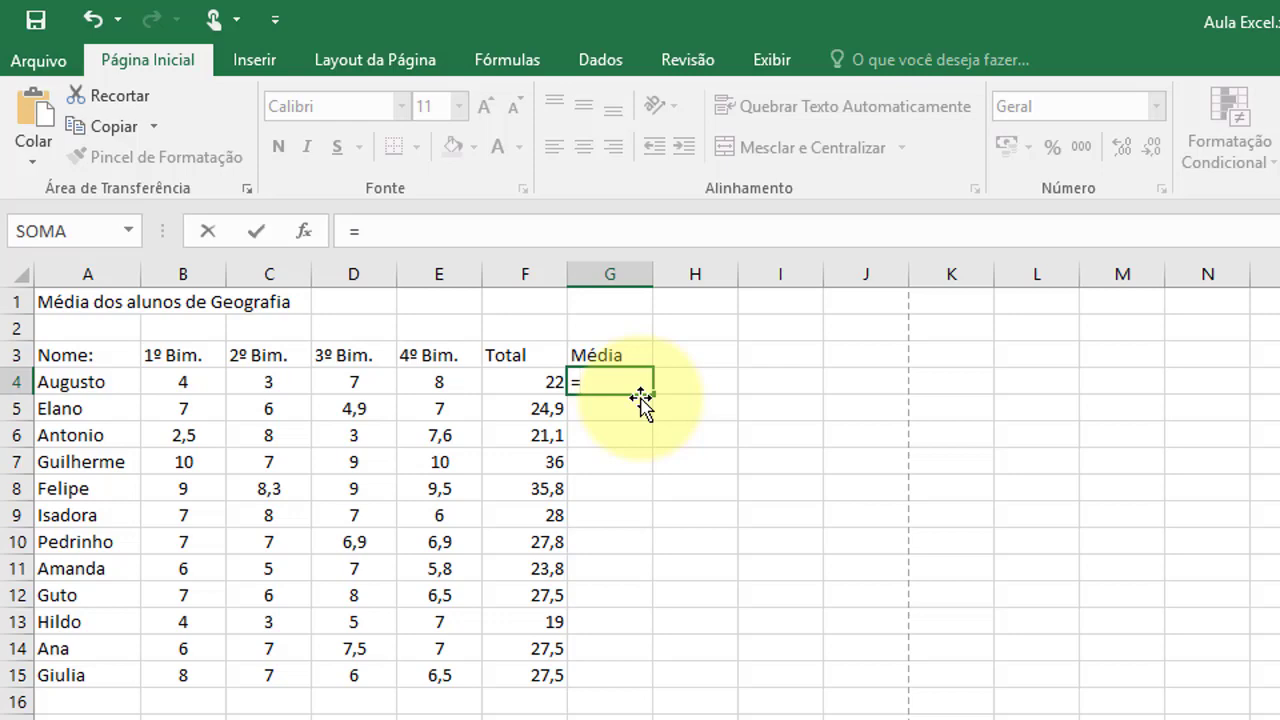
{"action": "type", "text": "Media("}
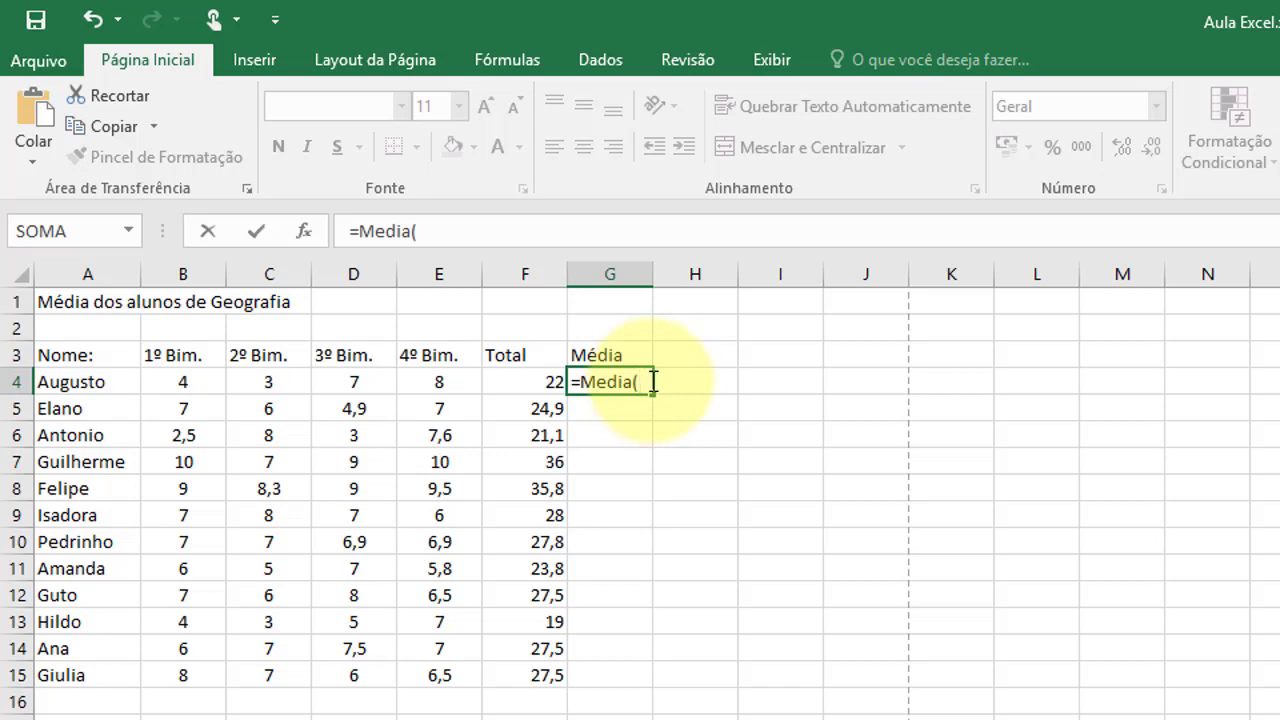
{"action": "left_click", "coordinate": [172, 378]}
{"action": "left_click_drag", "start_coordinate": [172, 378], "coordinate": [432, 378]}
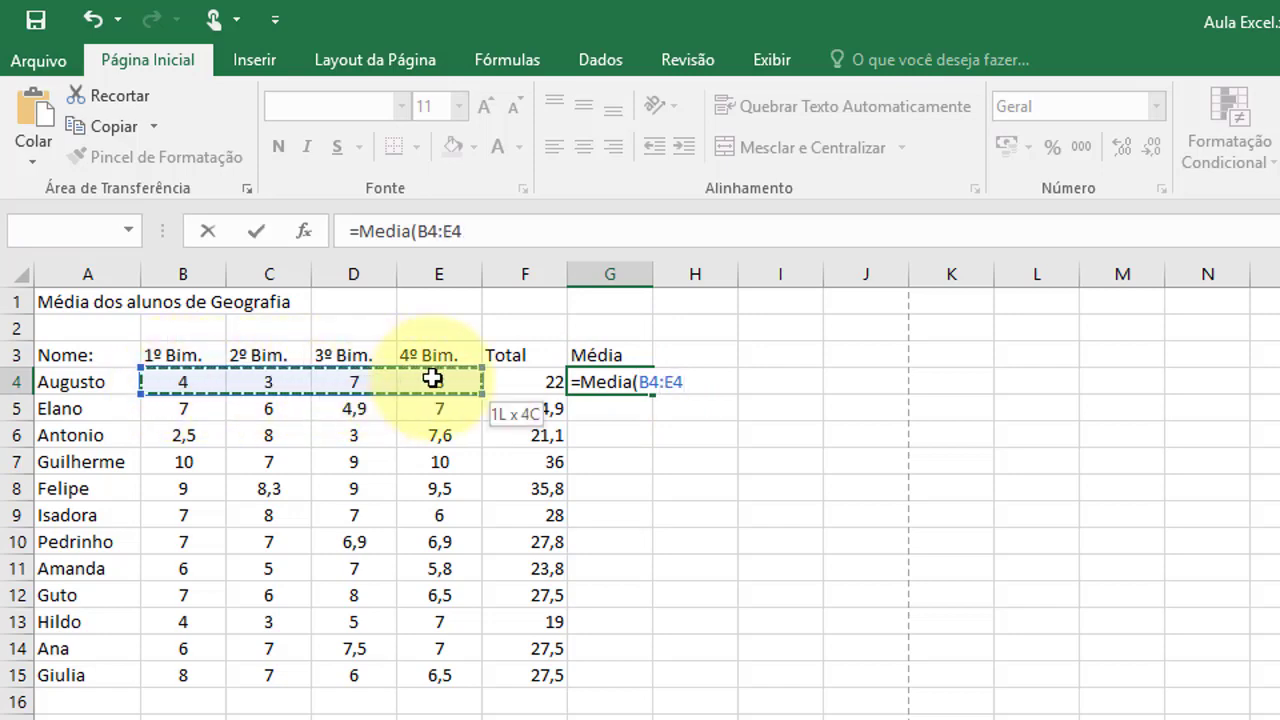
{"action": "left_click_drag", "start_coordinate": [432, 378], "coordinate": [436, 376]}
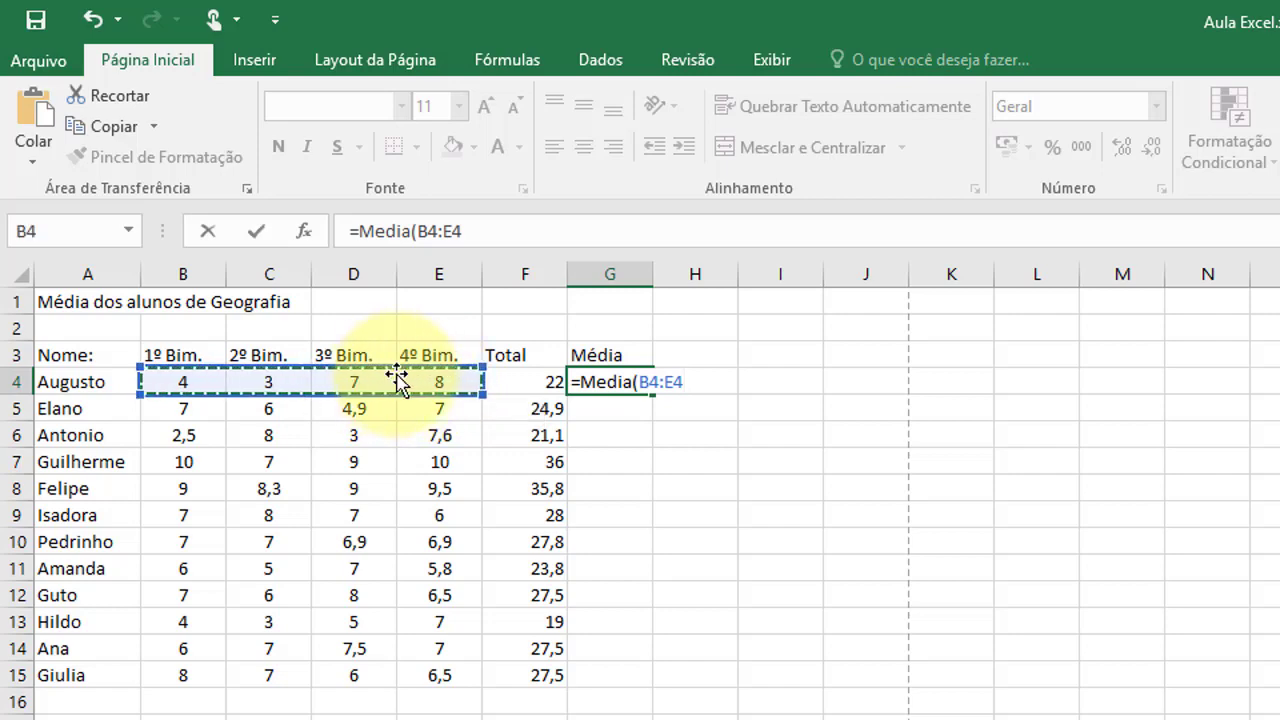
{"action": "type", "text": ")"}
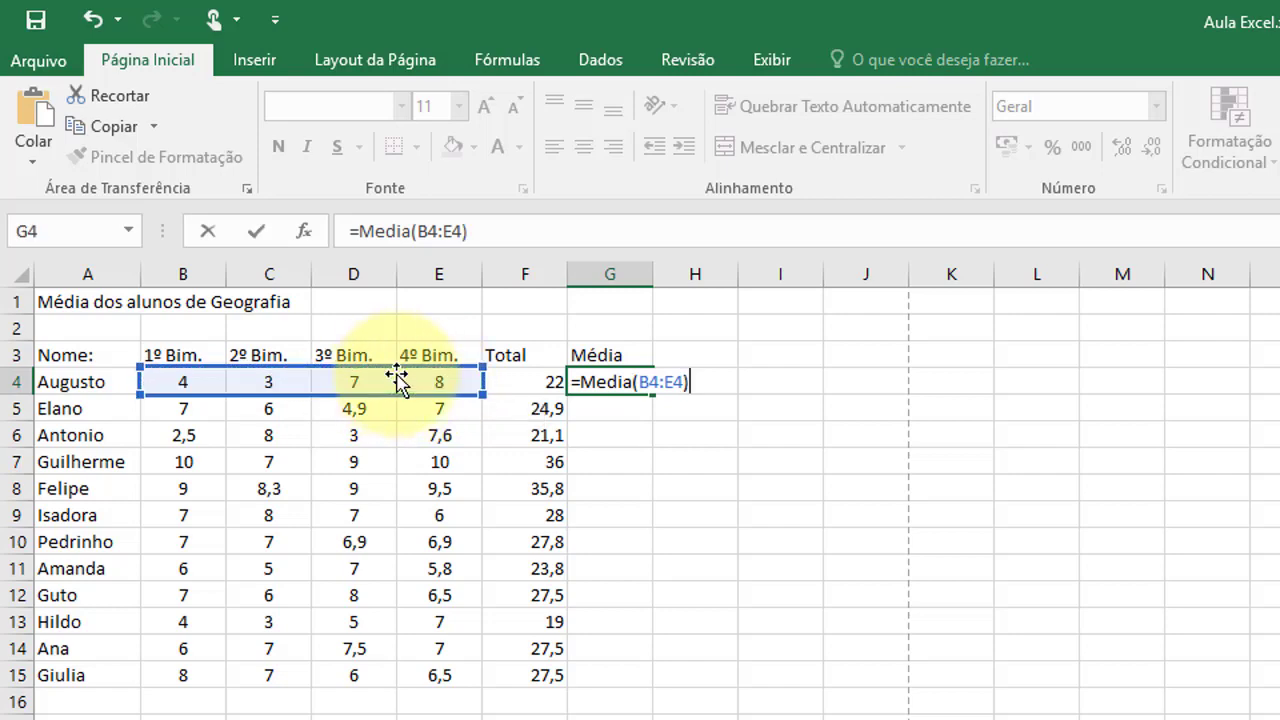
{"action": "key", "text": "Return"}
{"action": "left_click", "coordinate": [641, 385]}
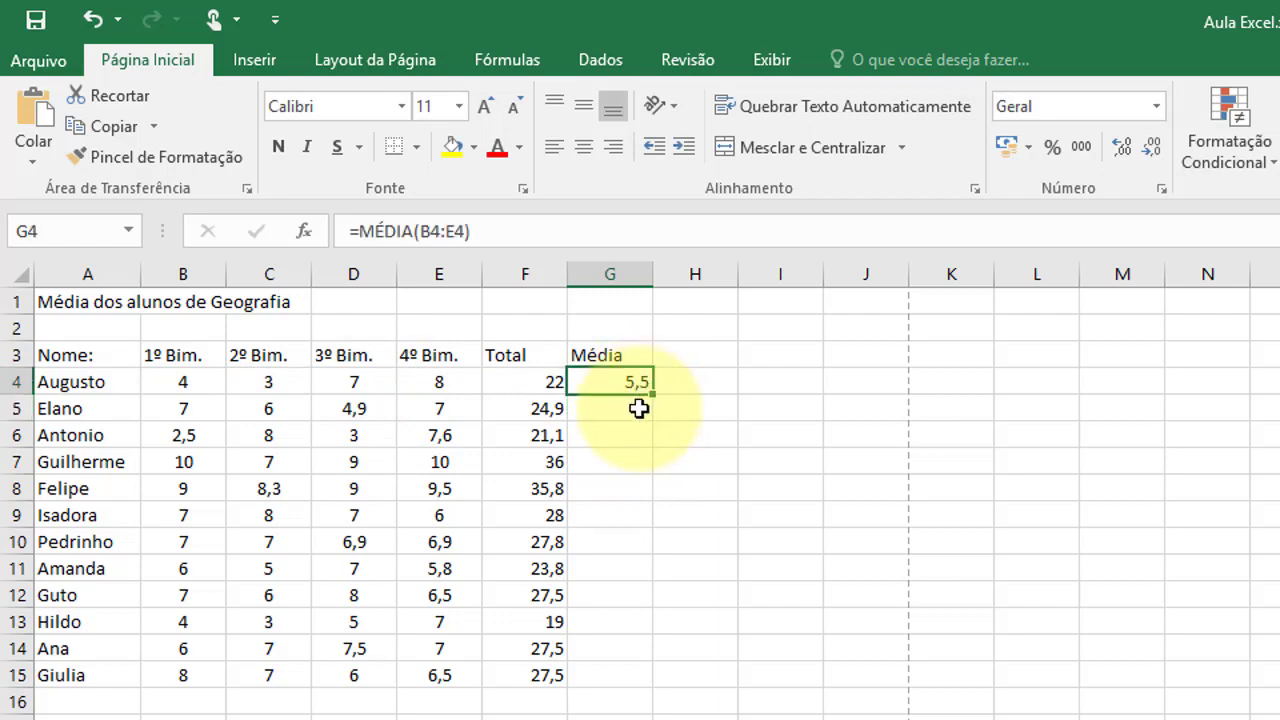
{"action": "left_click", "coordinate": [638, 408]}
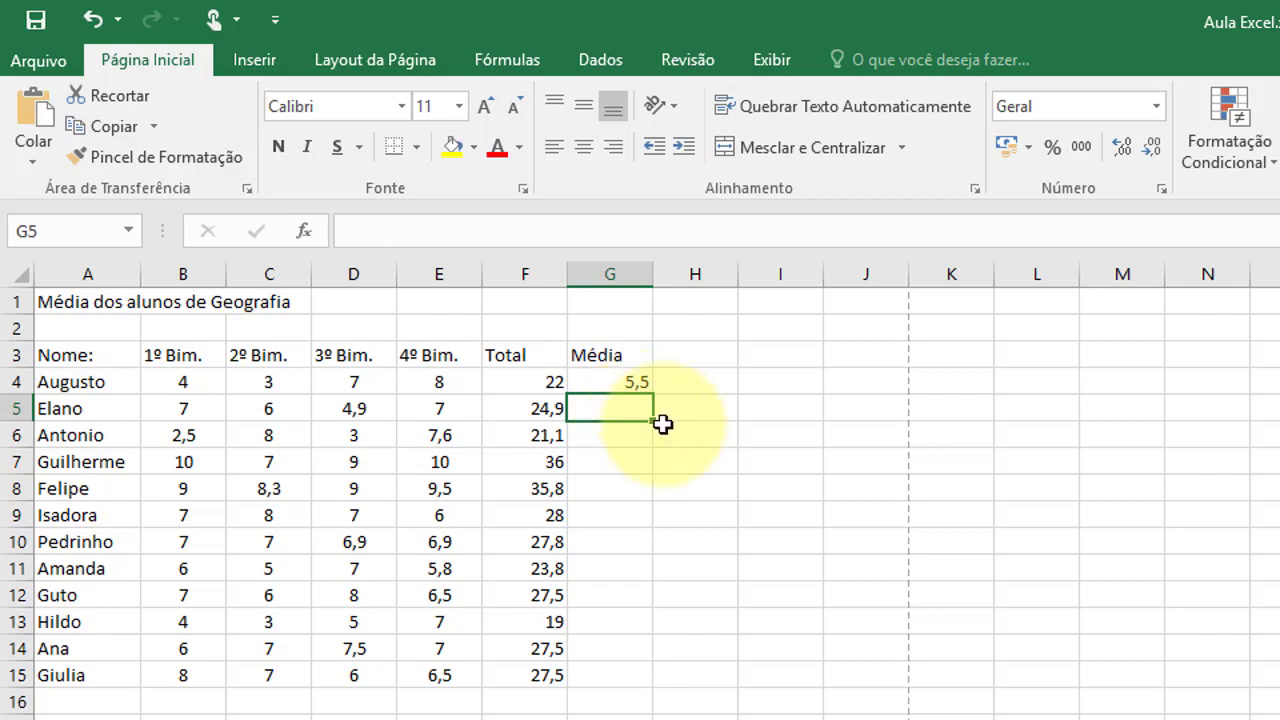
Step: Enter =MÉDIA(B5:E5) in G5, reselecting the range to exclude Total, giving 6,225
{"action": "type", "text": "=med"}
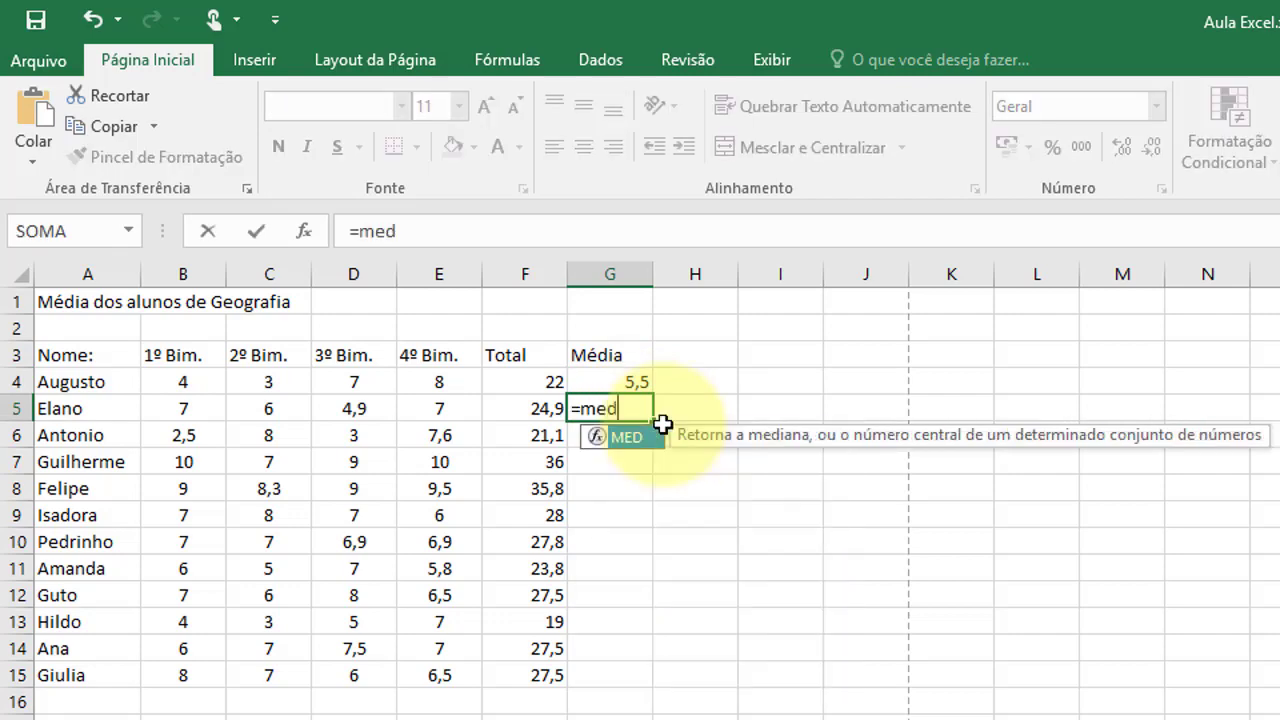
{"action": "type", "text": "ia("}
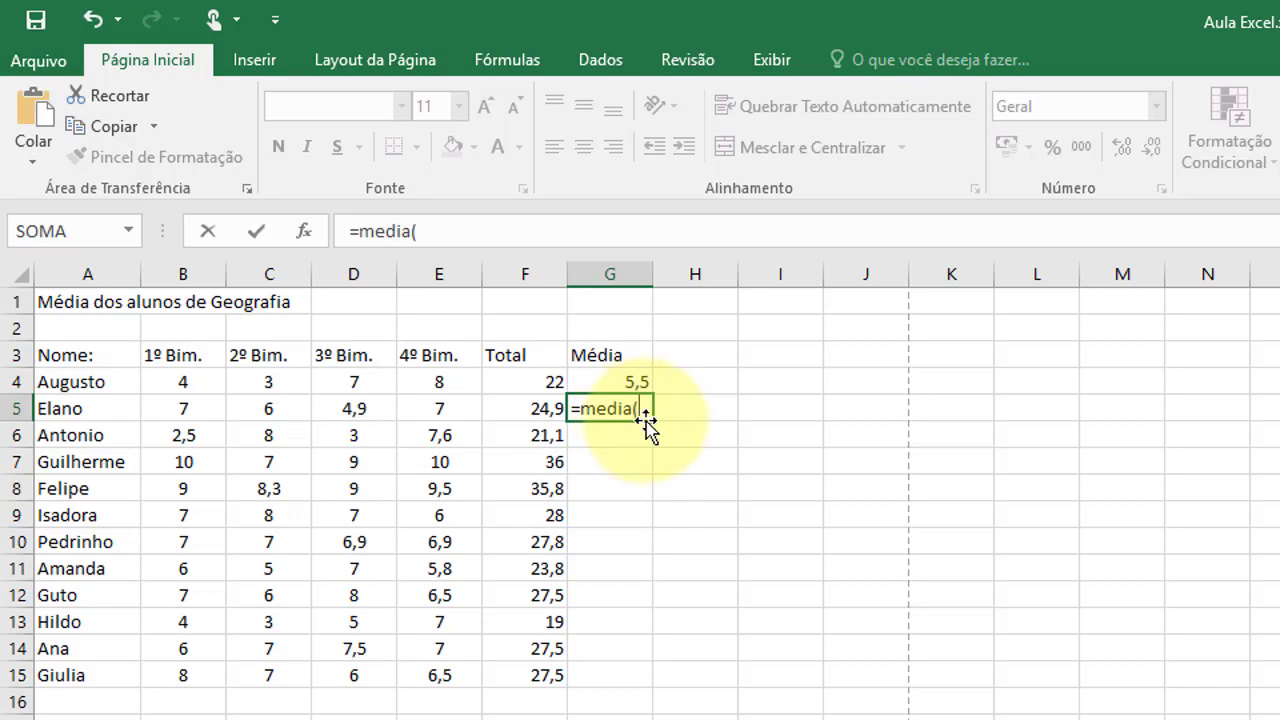
{"action": "left_click", "coordinate": [205, 403]}
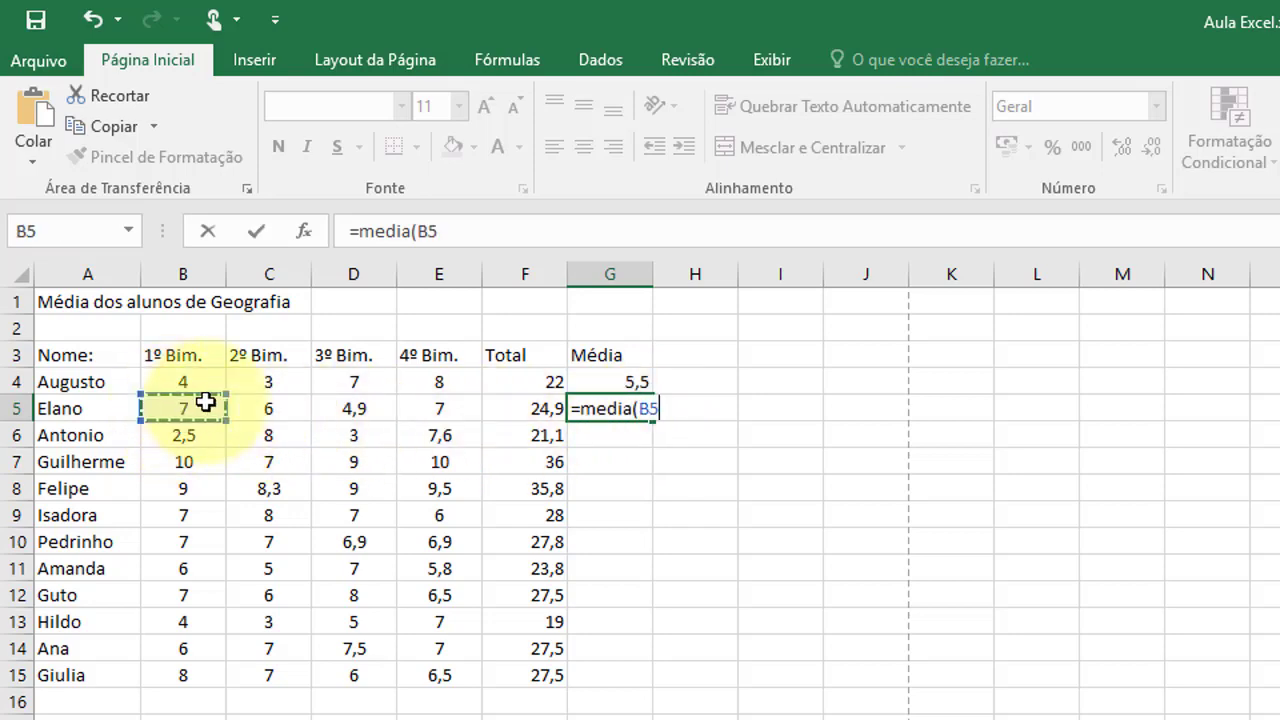
{"action": "left_click_drag", "start_coordinate": [205, 403], "coordinate": [544, 403]}
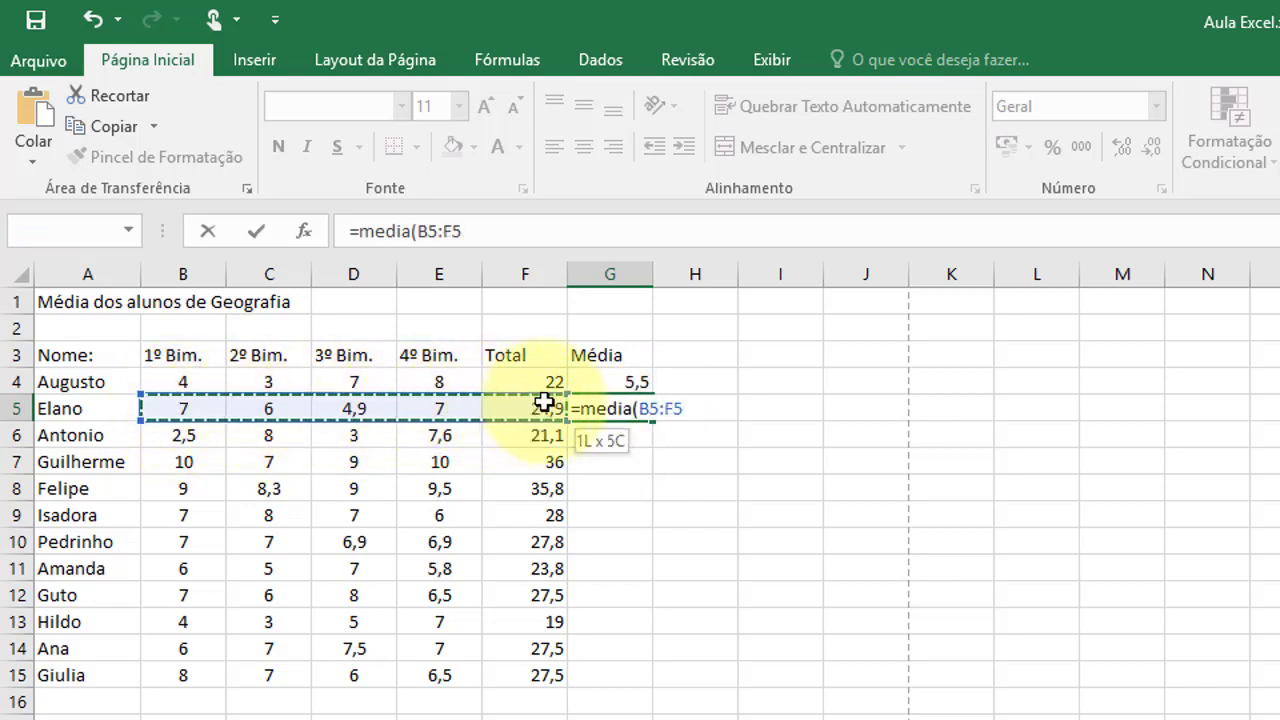
{"action": "left_click_drag", "start_coordinate": [544, 403], "coordinate": [473, 406]}
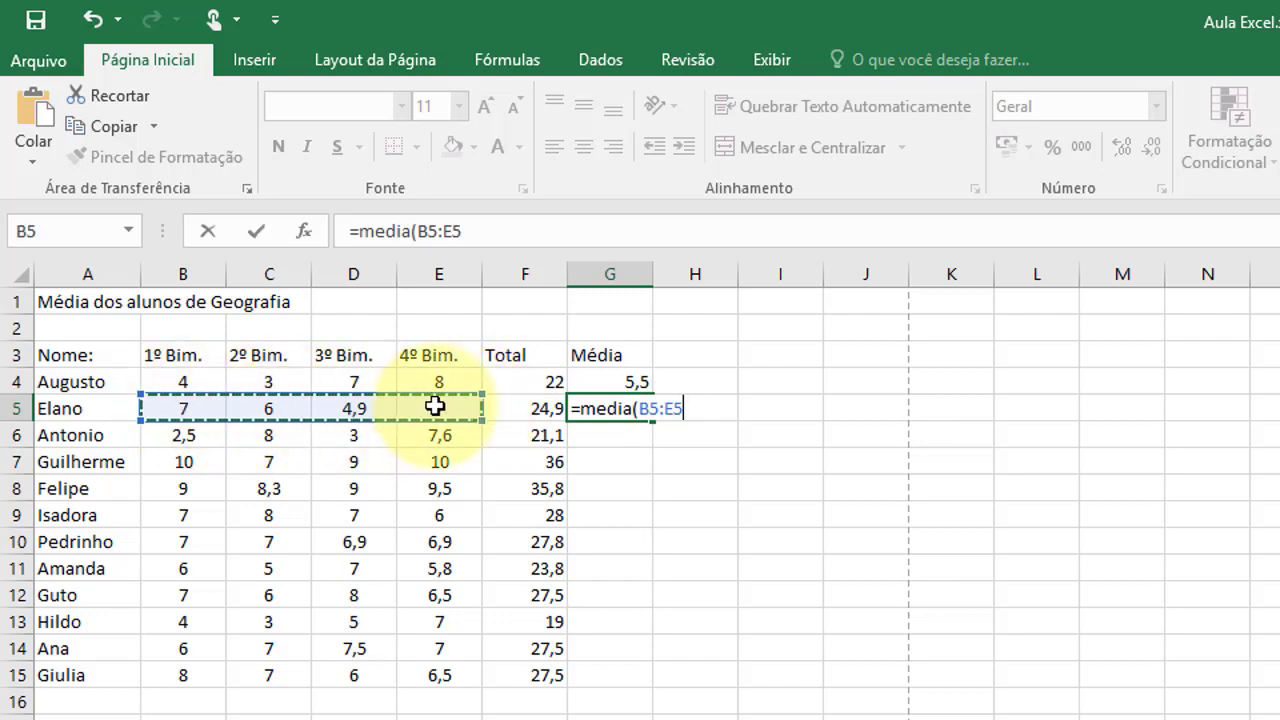
{"action": "key", "text": "BackSpace"}
{"action": "key", "text": "BackSpace"}
{"action": "key", "text": "BackSpace"}
{"action": "key", "text": "BackSpace"}
{"action": "key", "text": "BackSpace"}
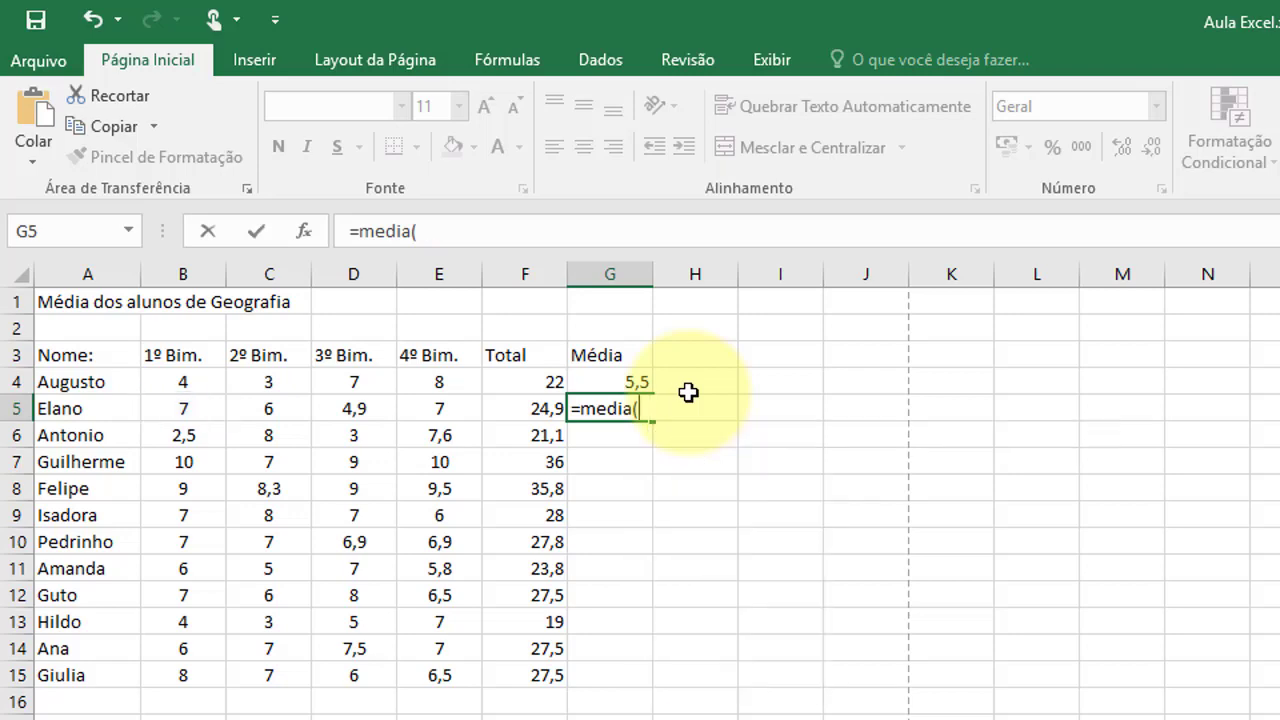
{"action": "left_click_drag", "start_coordinate": [186, 409], "coordinate": [456, 409]}
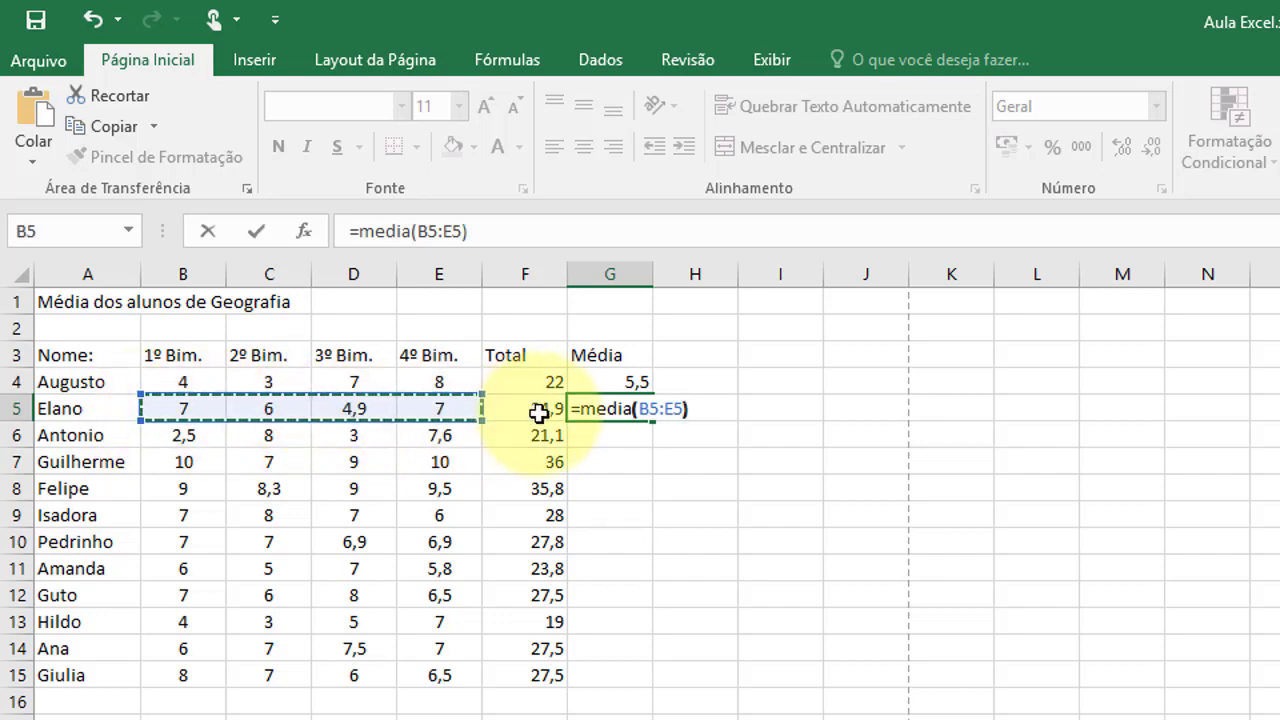
{"action": "key", "text": "Return"}
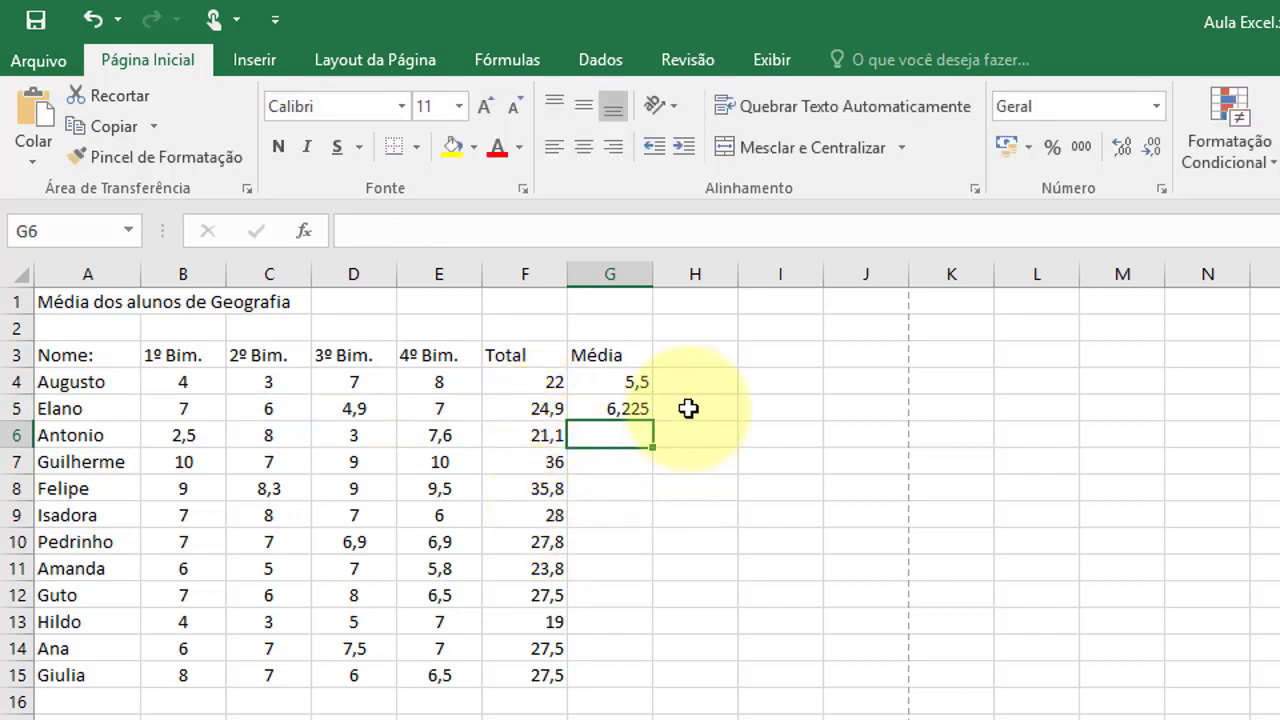
Step: Step through the empty Média cells down to row 15 and review G5's formula
{"action": "left_click", "coordinate": [637, 457]}
{"action": "left_click", "coordinate": [632, 489]}
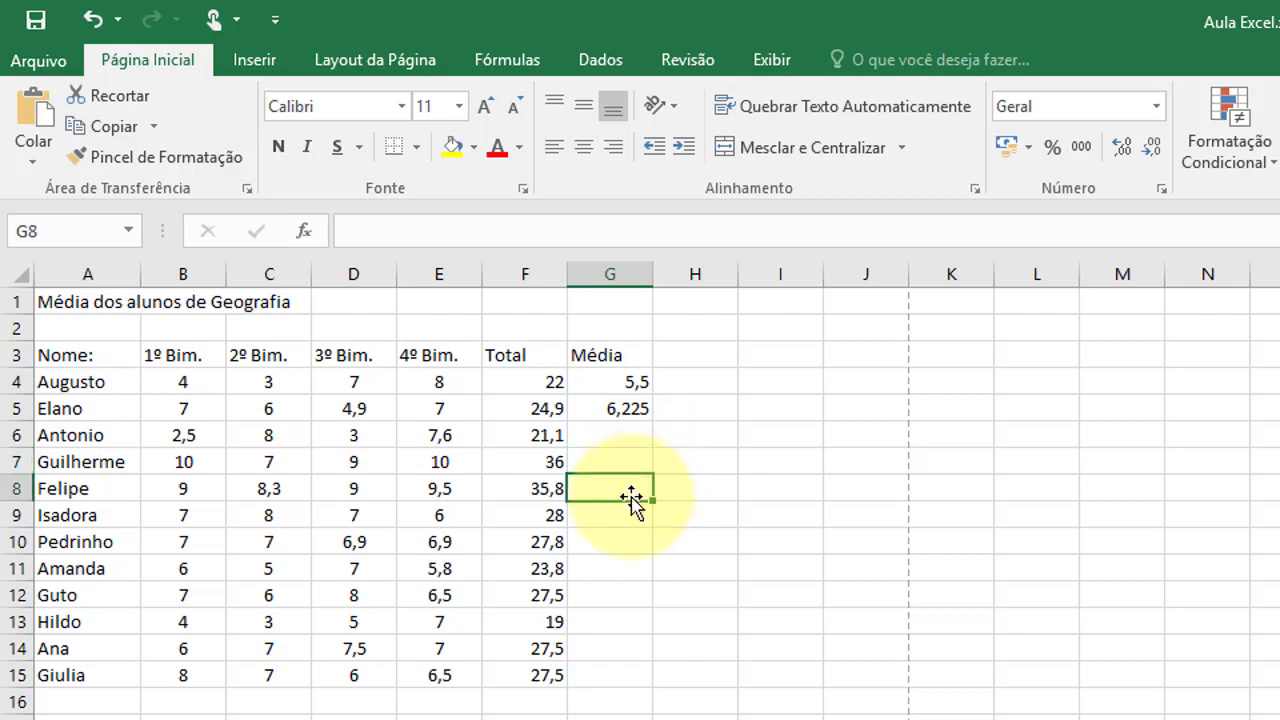
{"action": "left_click", "coordinate": [630, 515]}
{"action": "left_click", "coordinate": [631, 541]}
{"action": "left_click", "coordinate": [630, 568]}
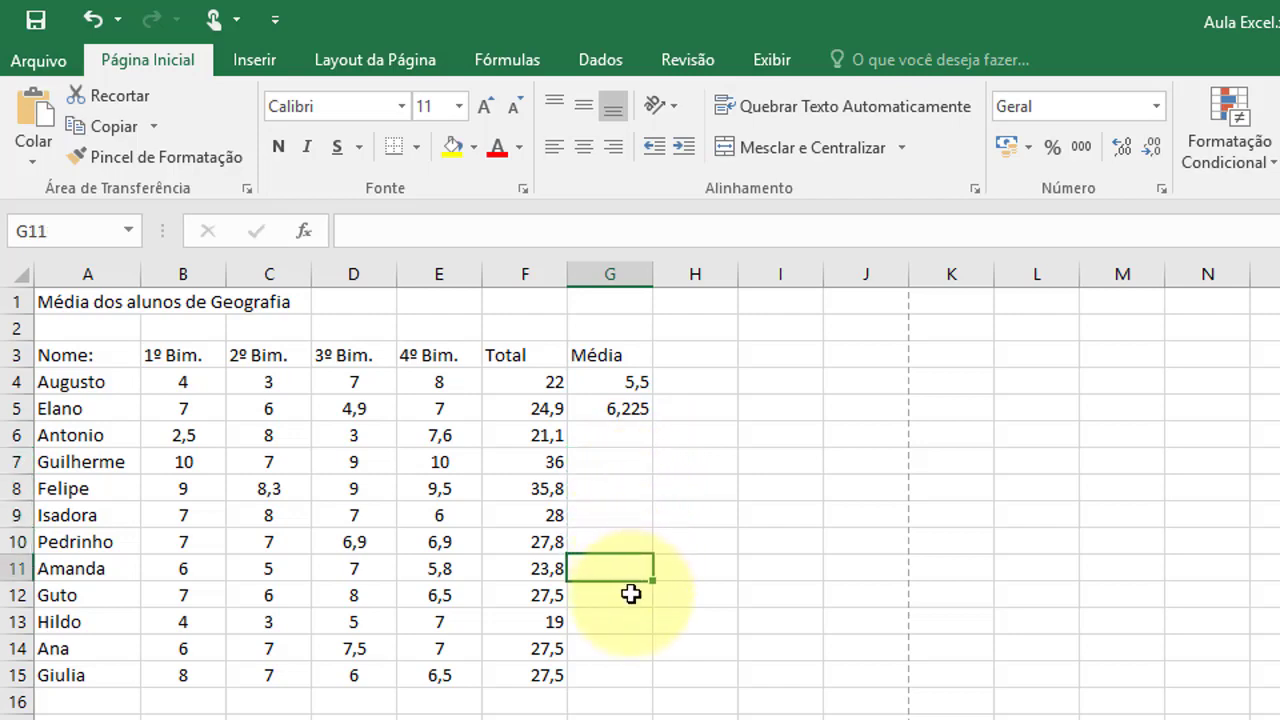
{"action": "left_click", "coordinate": [630, 595]}
{"action": "left_click", "coordinate": [629, 622]}
{"action": "left_click", "coordinate": [629, 649]}
{"action": "left_click", "coordinate": [624, 668]}
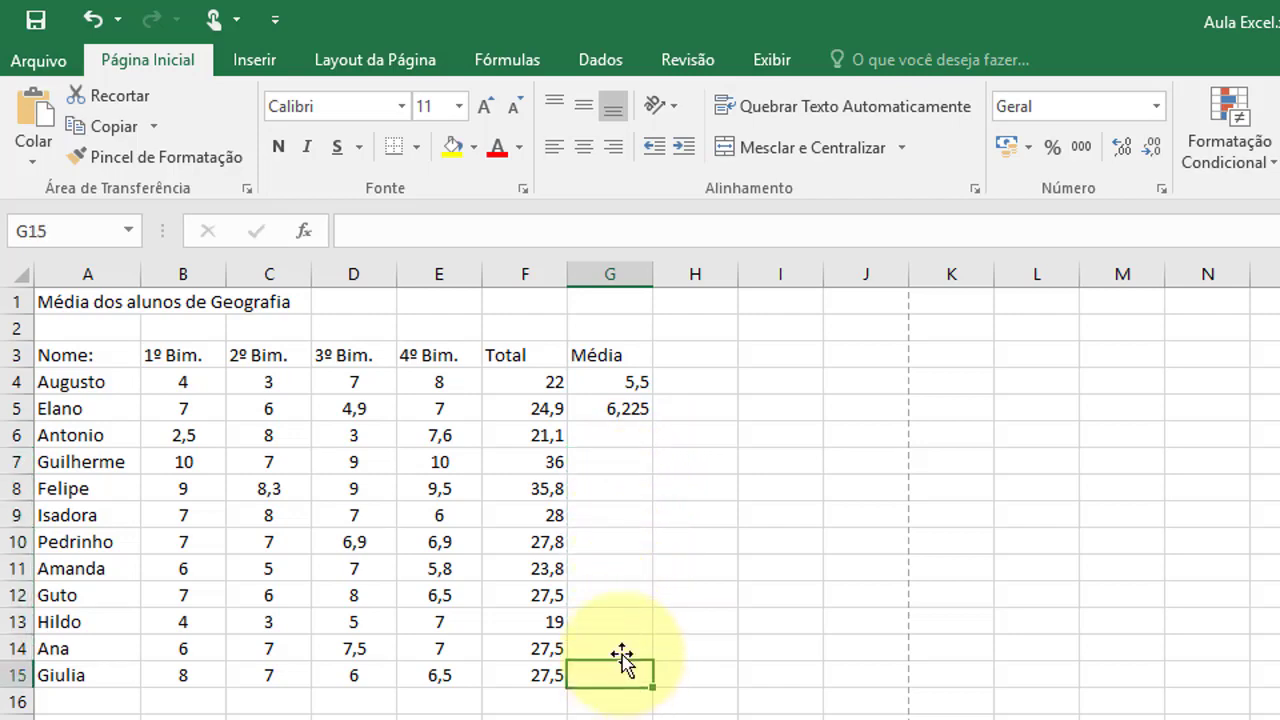
{"action": "left_click", "coordinate": [614, 412]}
{"action": "left_click", "coordinate": [614, 443]}
{"action": "left_click", "coordinate": [610, 458]}
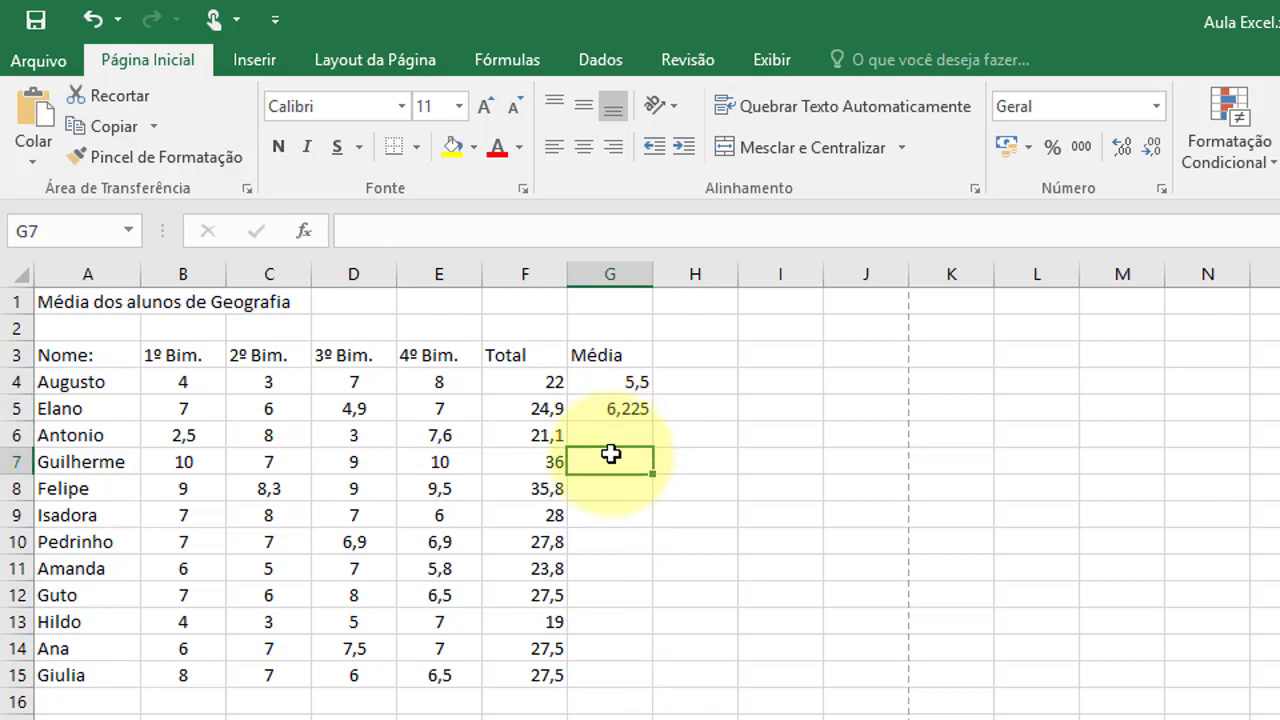
{"action": "left_click", "coordinate": [609, 430]}
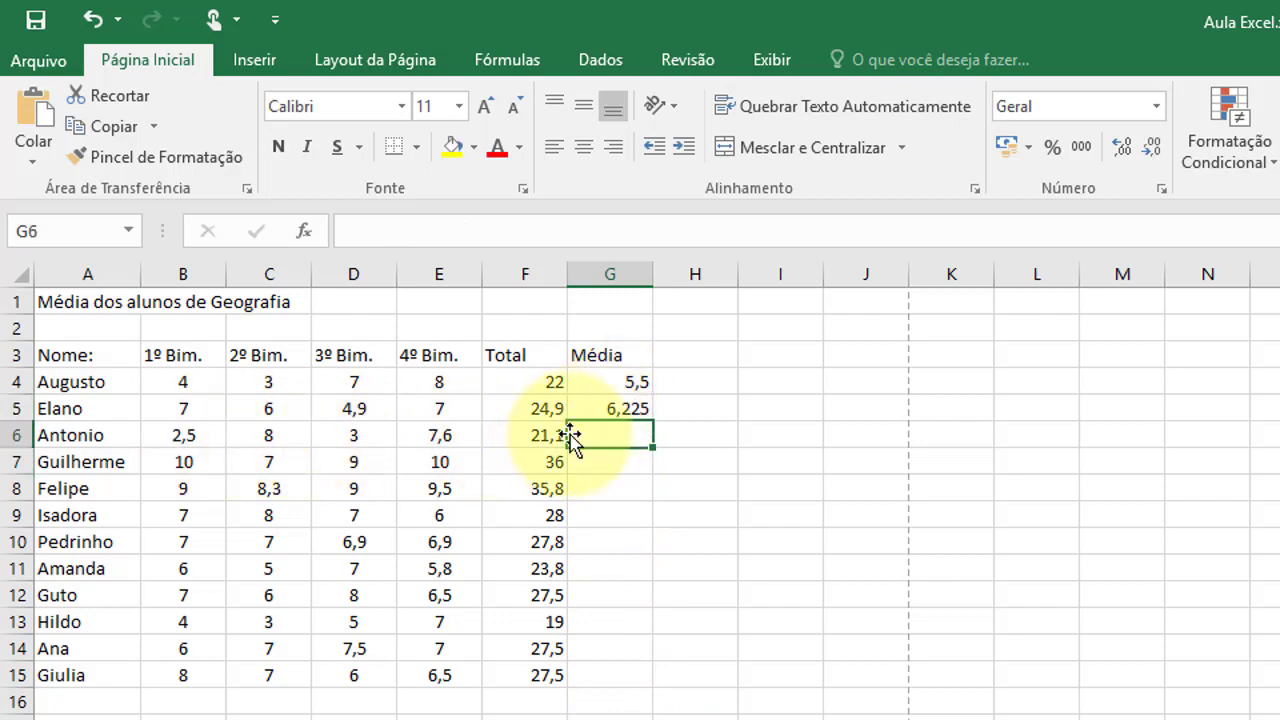
Step: Enter =MÉDIA(B6:E6) in G6, giving 5,275
{"action": "type", "text": "=me"}
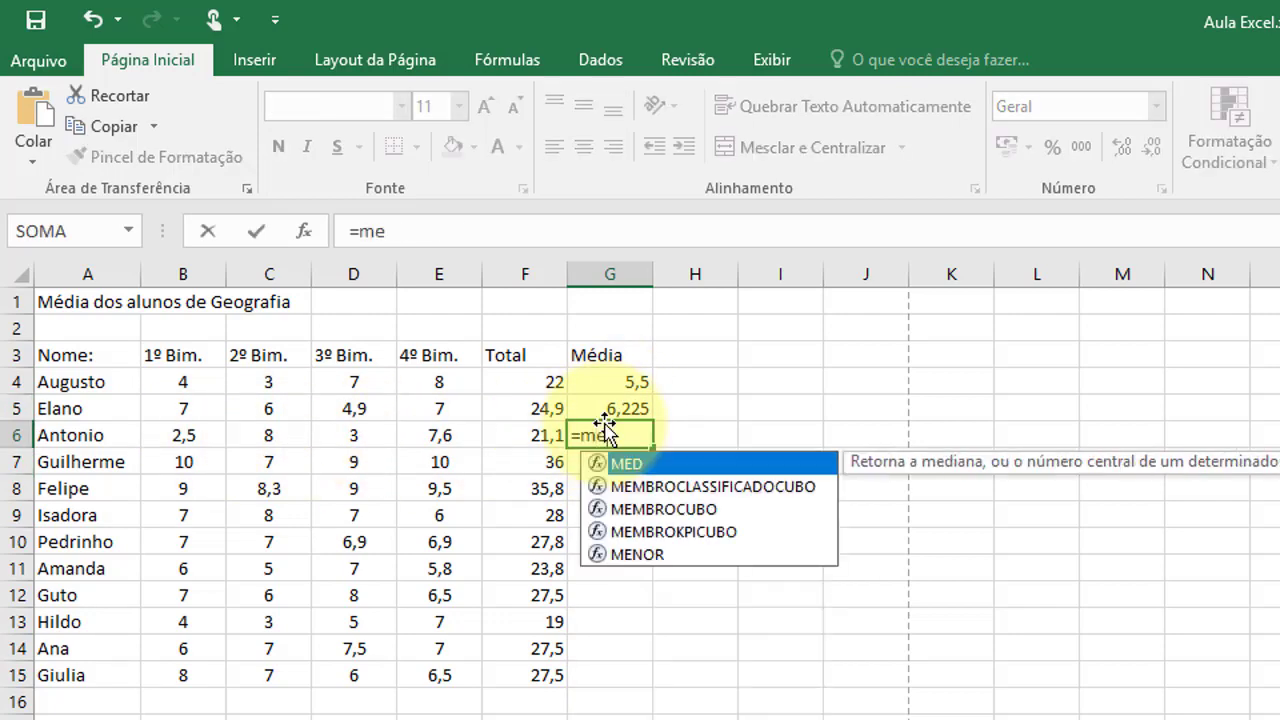
{"action": "type", "text": "dia("}
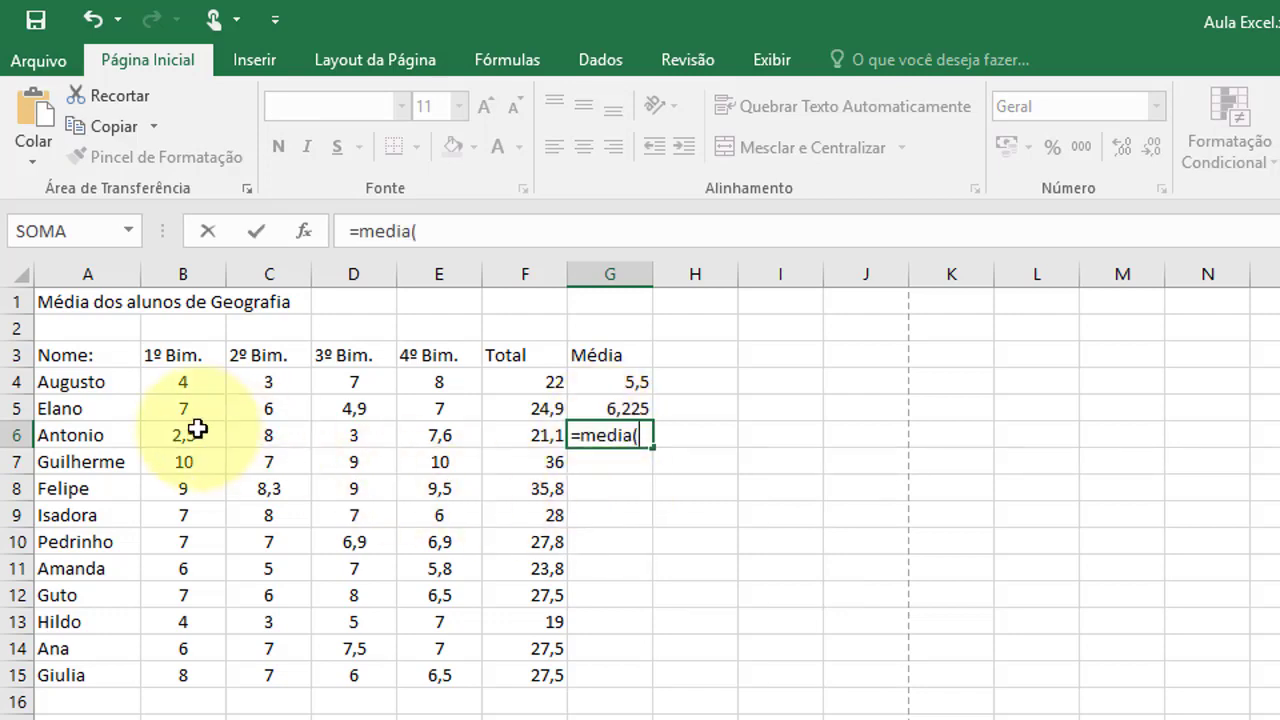
{"action": "left_click_drag", "start_coordinate": [198, 428], "coordinate": [435, 432]}
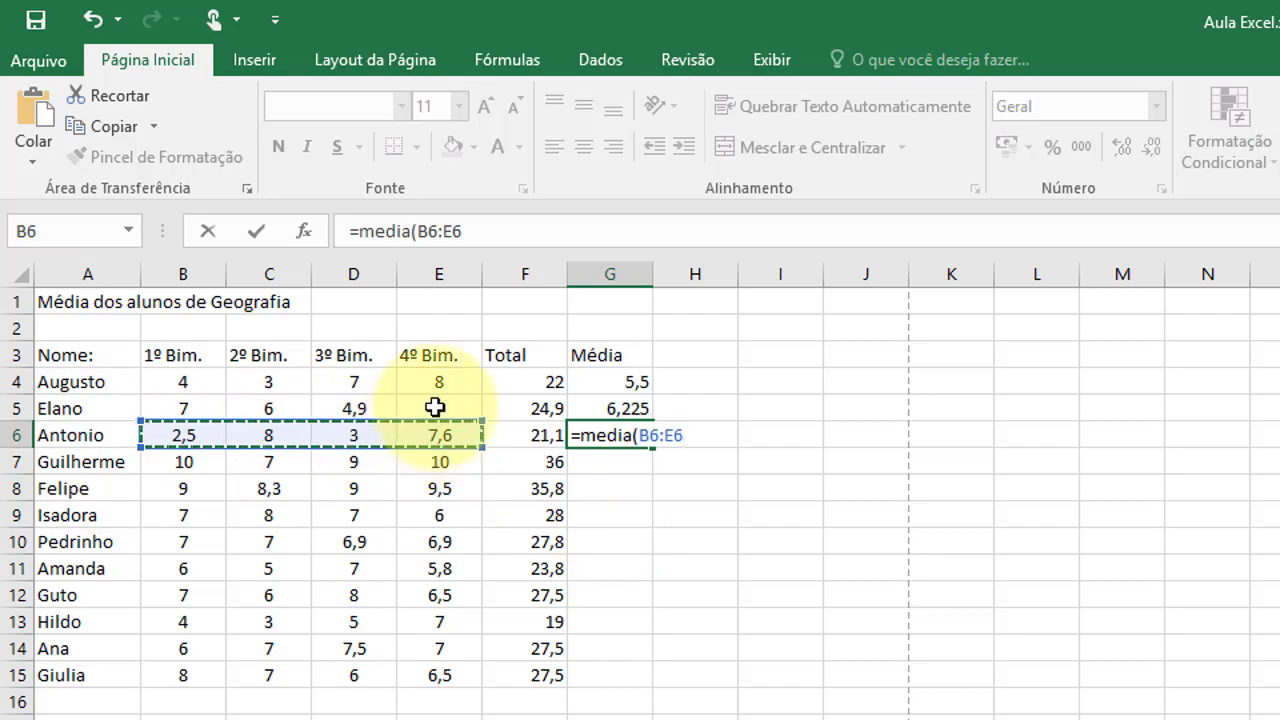
{"action": "key", "text": "Return"}
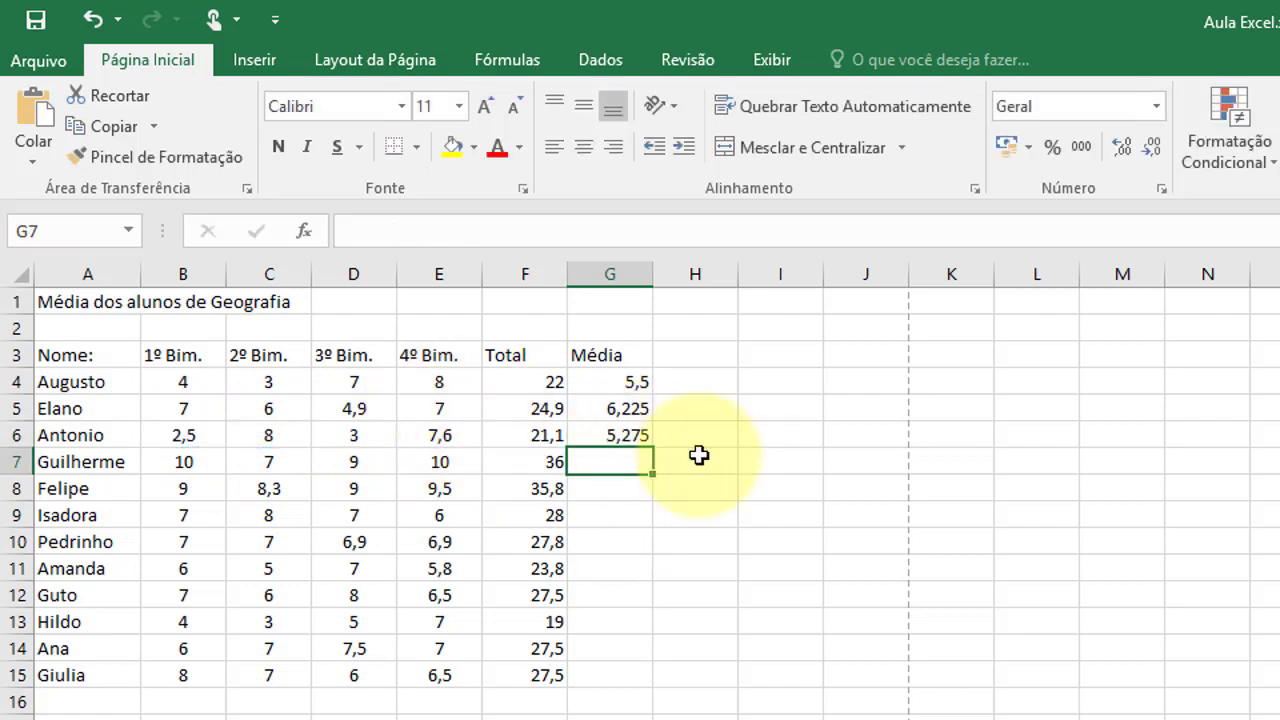
{"action": "left_click", "coordinate": [606, 440]}
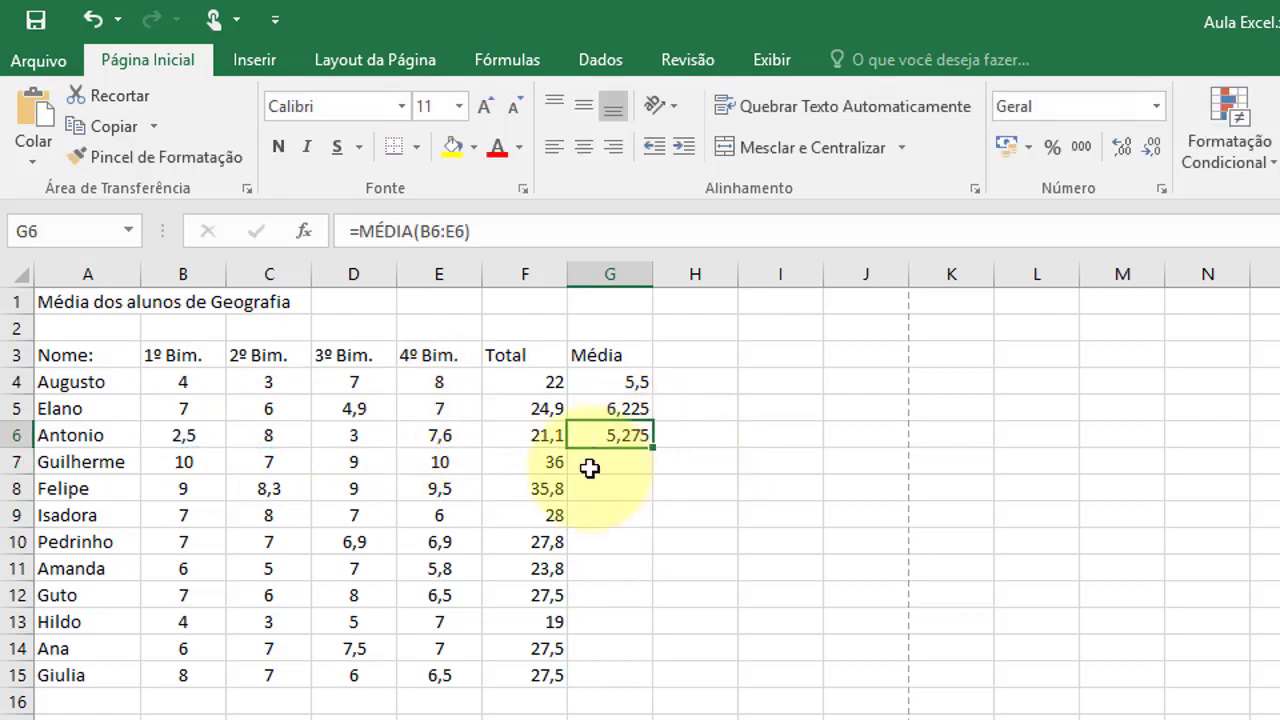
Step: Enter =MÉDIA(B7:E7) in G7 for Guilherme's average of 9
{"action": "left_click", "coordinate": [595, 462]}
{"action": "type", "text": "="}
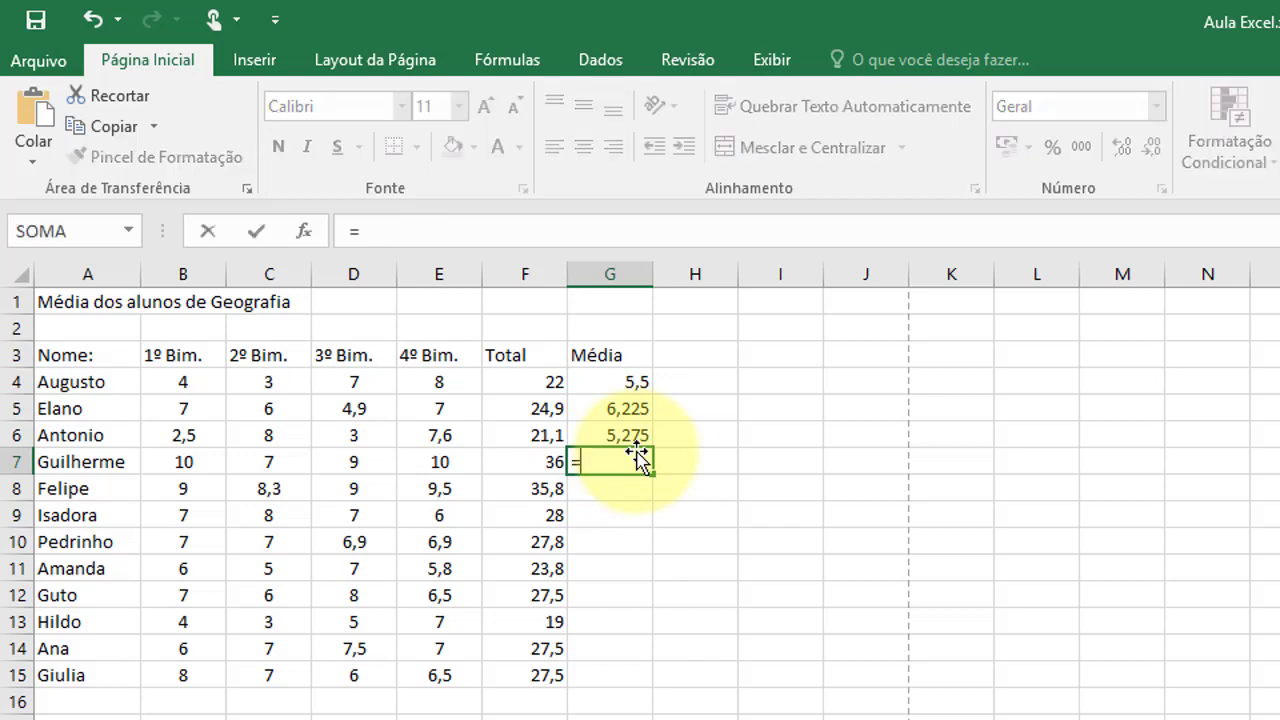
{"action": "type", "text": "media("}
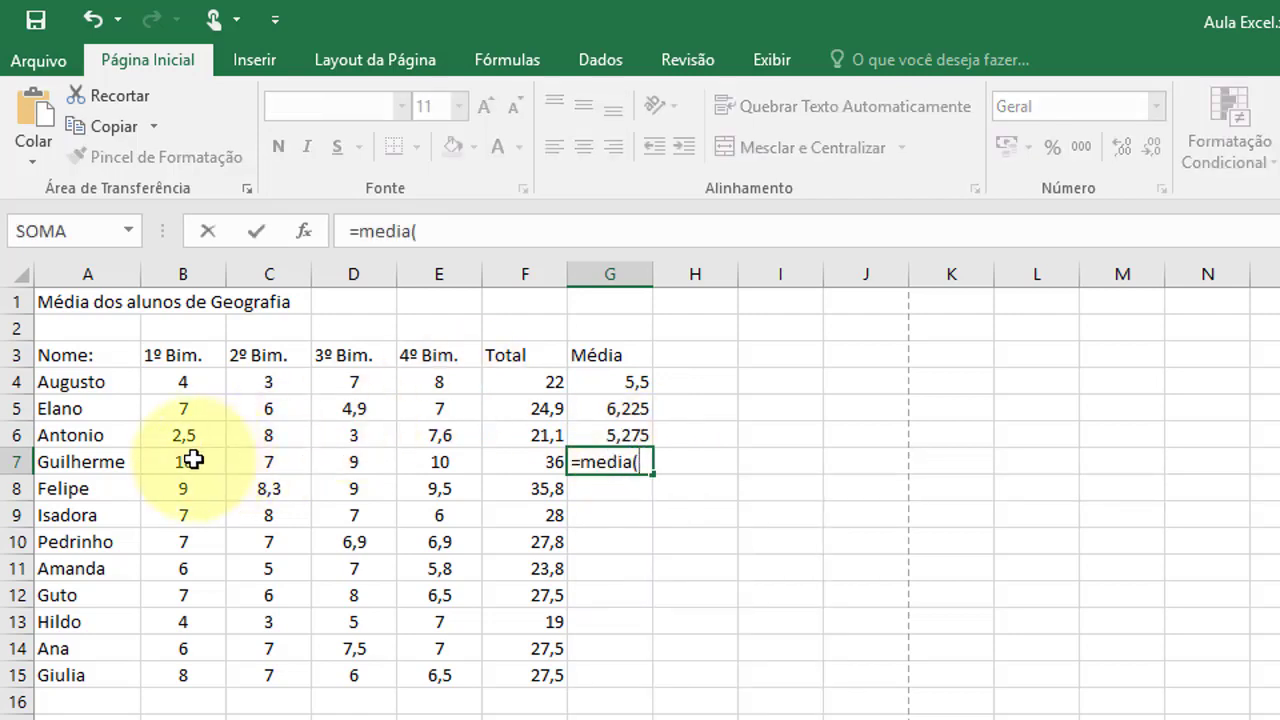
{"action": "left_click_drag", "start_coordinate": [190, 460], "coordinate": [460, 459]}
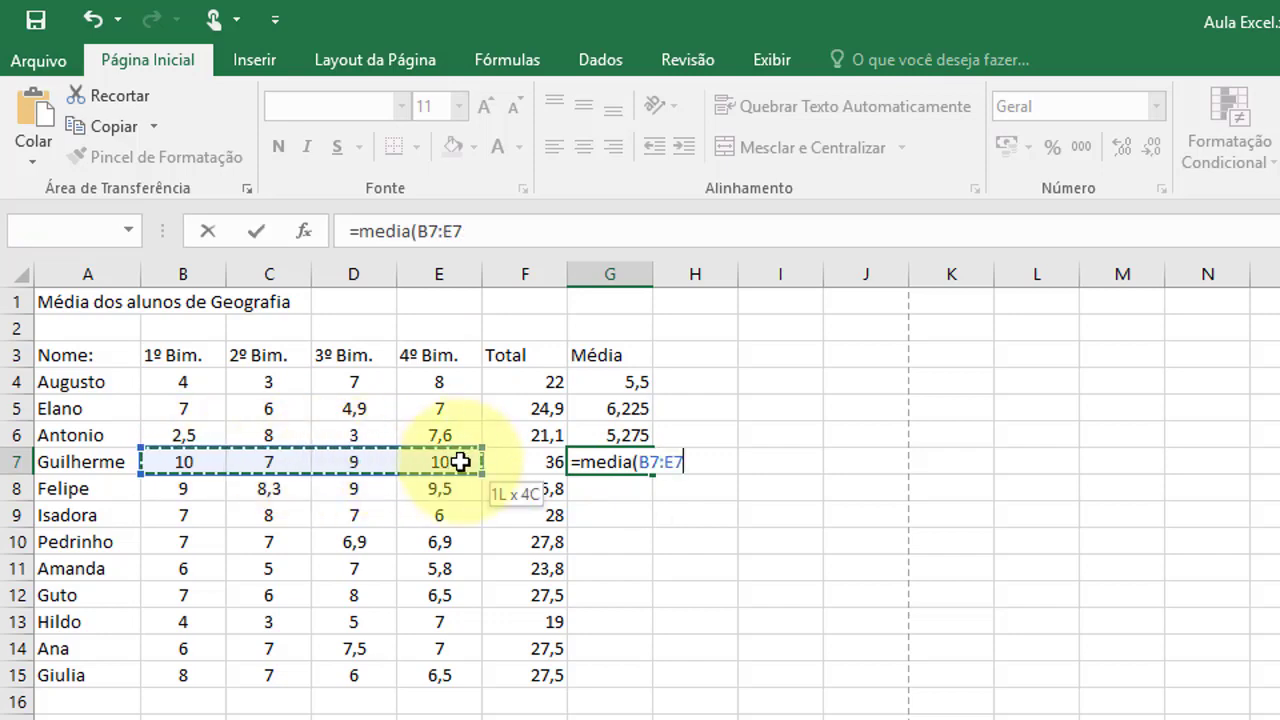
{"action": "key", "text": "Return"}
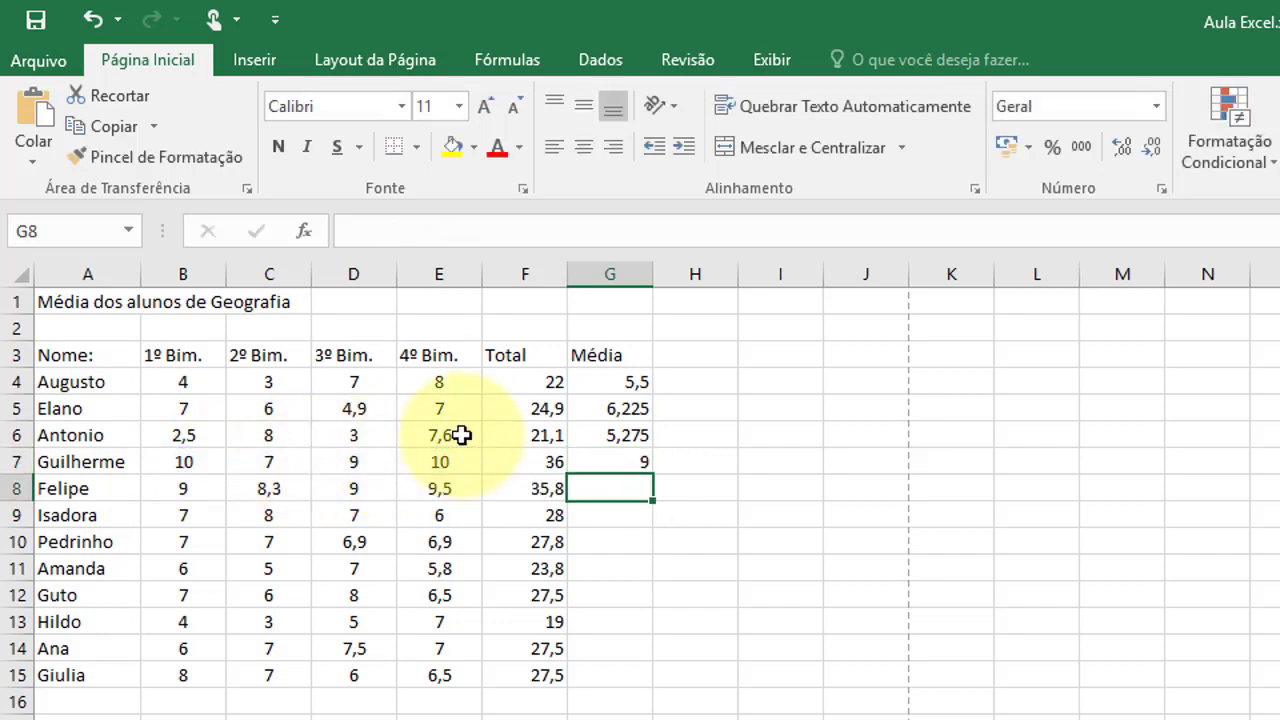
{"action": "left_click", "coordinate": [614, 455]}
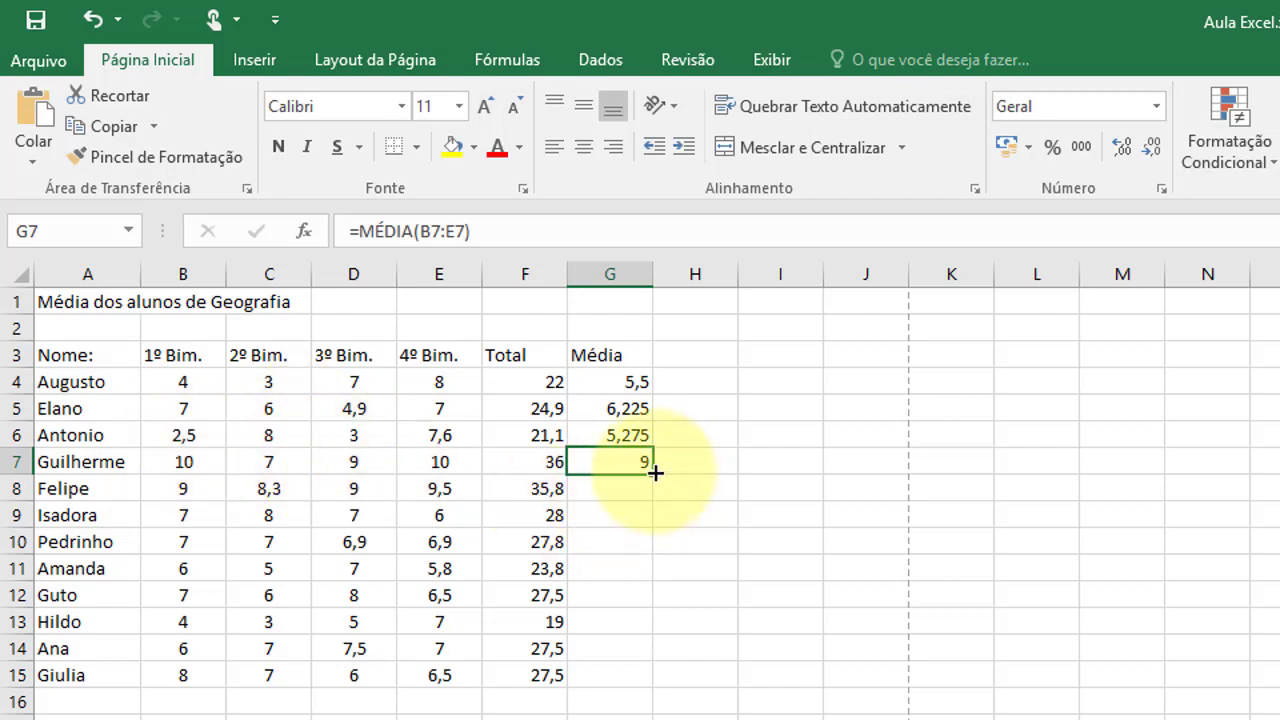
Step: Fill G7's MÉDIA formula down to G15 and select the Total and Média values F4:G15
{"action": "left_click_drag", "start_coordinate": [654, 472], "coordinate": [637, 705]}
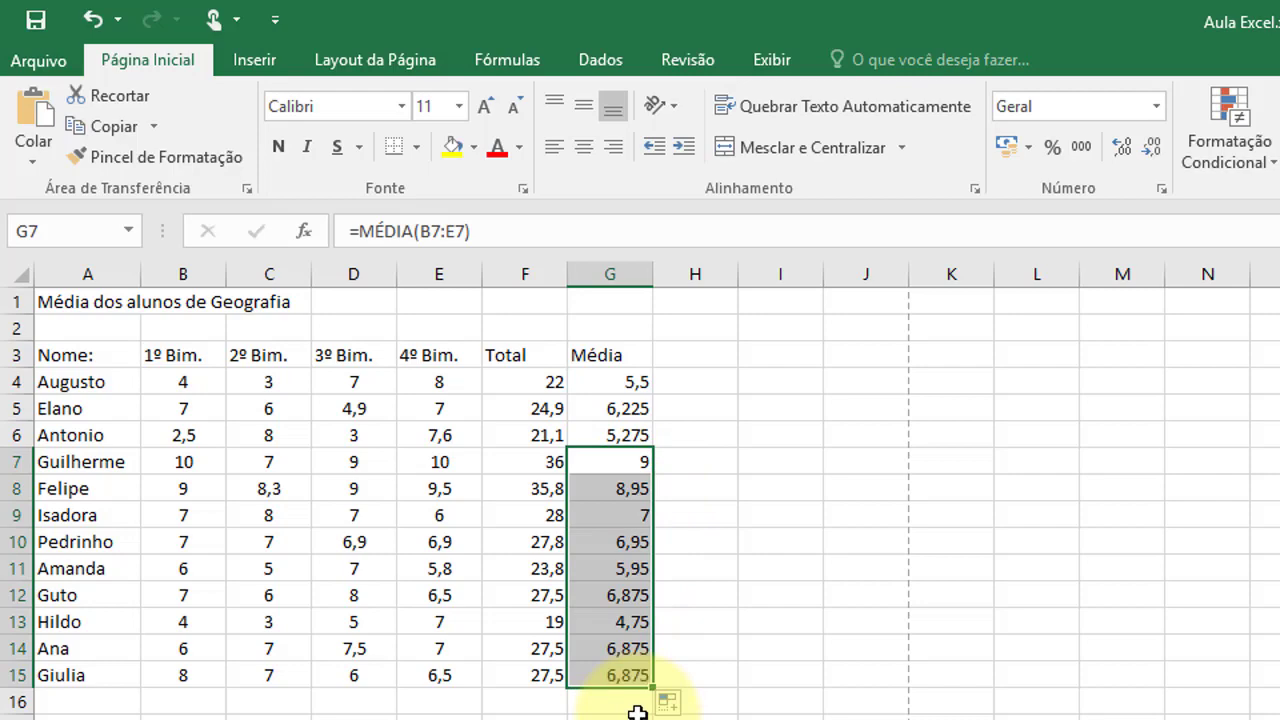
{"action": "key", "text": "ctrl+z"}
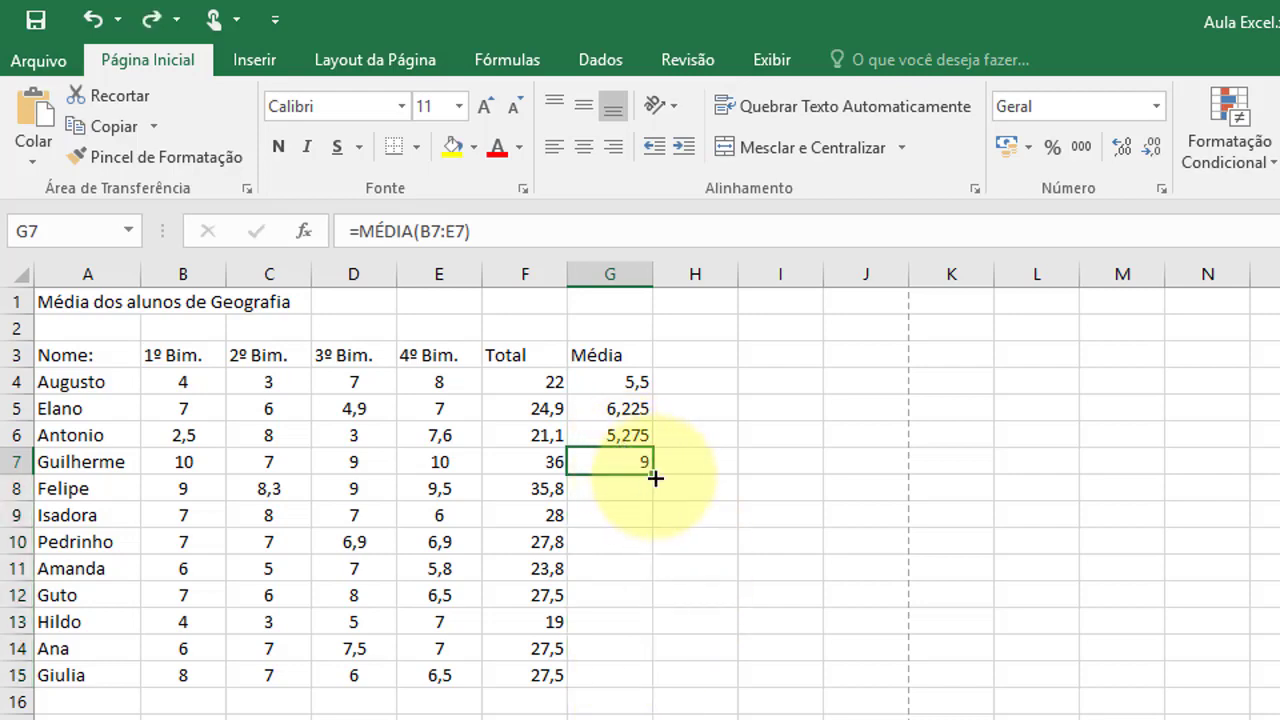
{"action": "double_click", "coordinate": [654, 478]}
{"action": "left_click", "coordinate": [734, 613]}
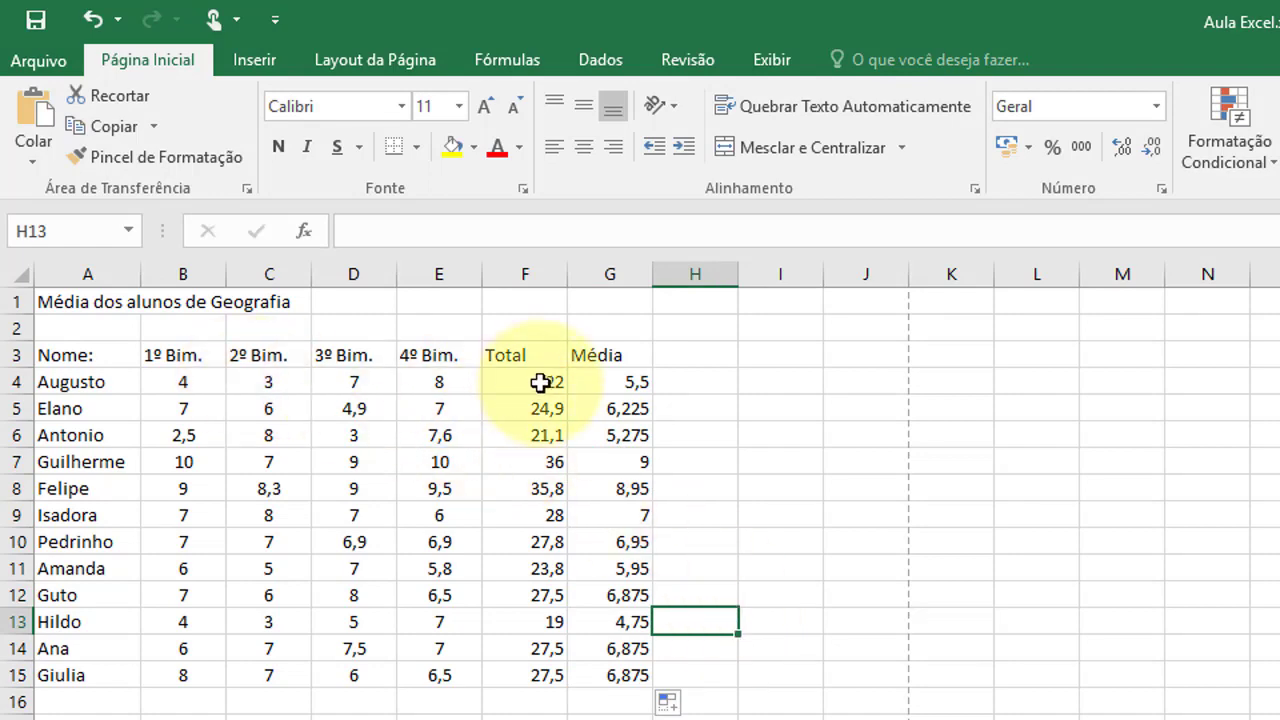
{"action": "left_click_drag", "start_coordinate": [540, 380], "coordinate": [627, 666]}
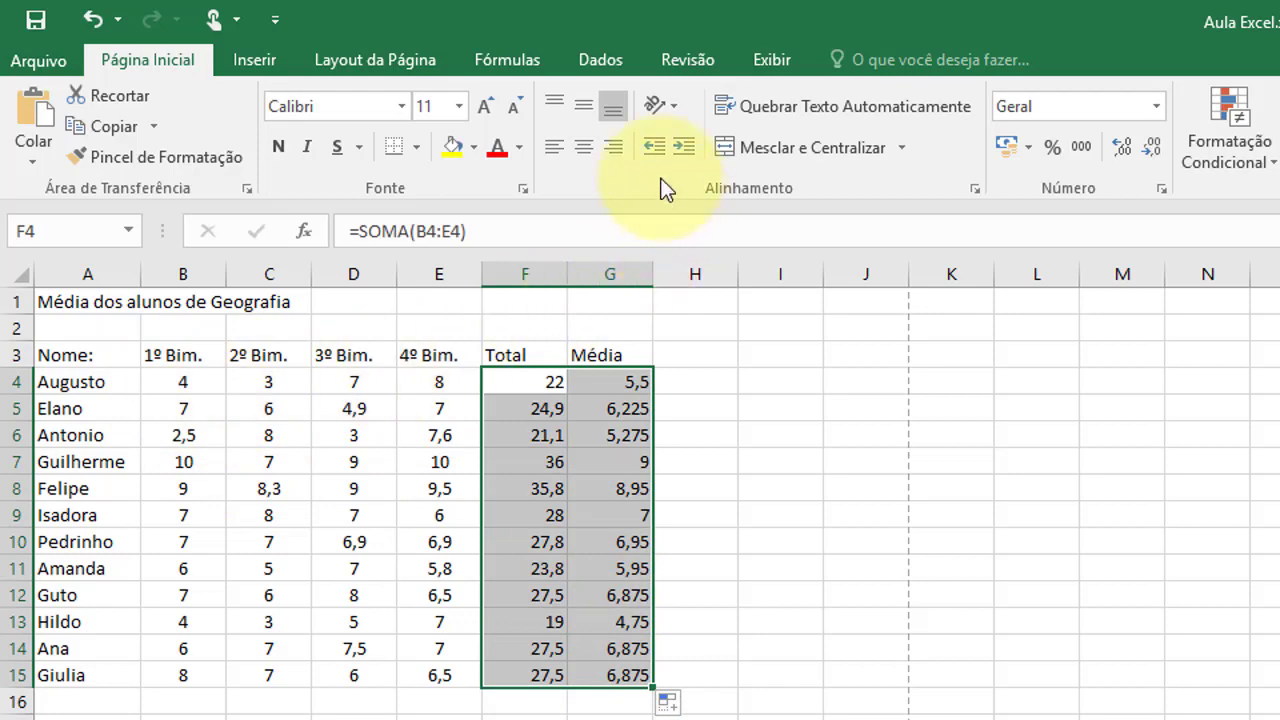
Step: Centre the Total and Média values, then select the averages G4:G15
{"action": "left_click", "coordinate": [588, 152]}
{"action": "left_click", "coordinate": [755, 487]}
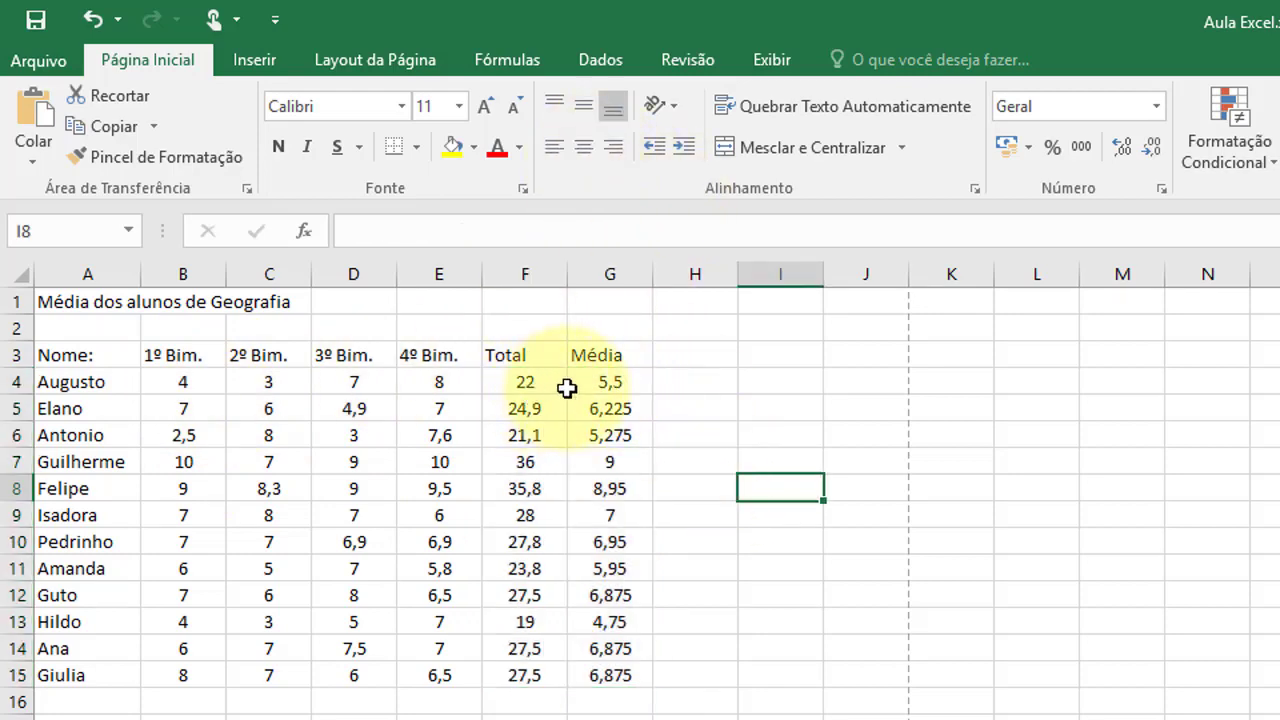
{"action": "left_click_drag", "start_coordinate": [611, 384], "coordinate": [611, 677]}
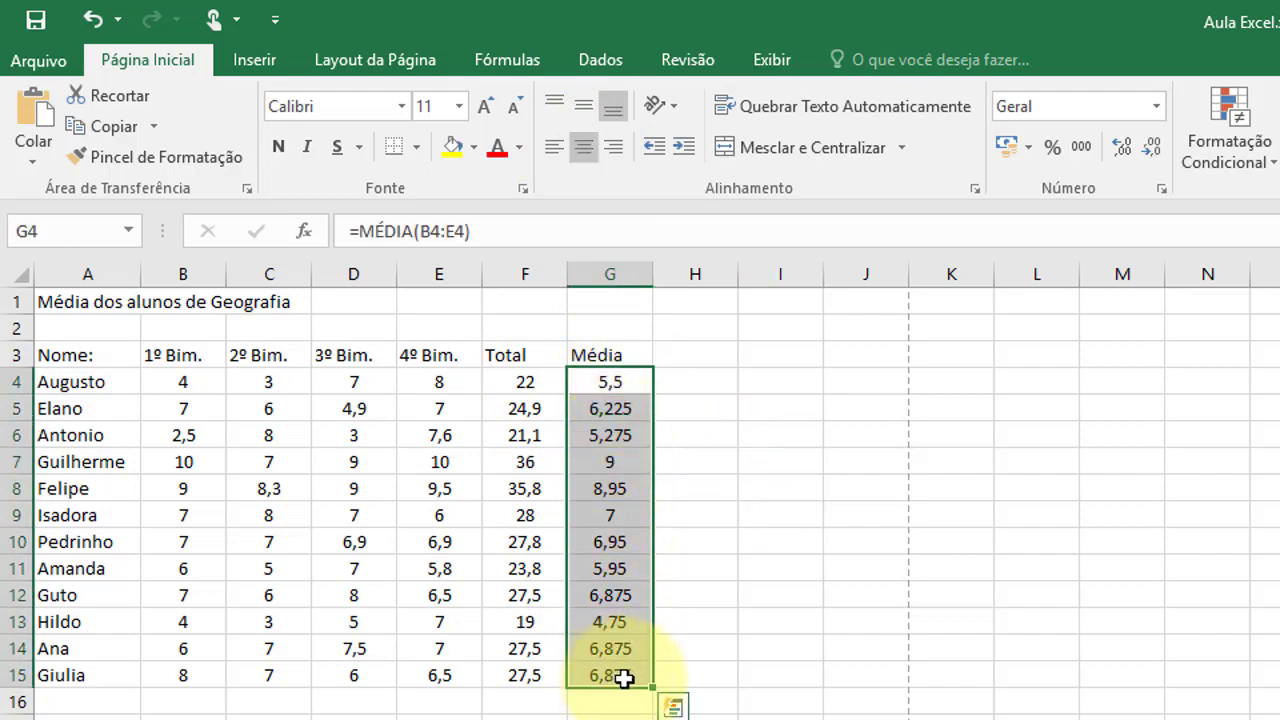
{"action": "left_click", "coordinate": [790, 487]}
{"action": "left_click_drag", "start_coordinate": [635, 389], "coordinate": [617, 677]}
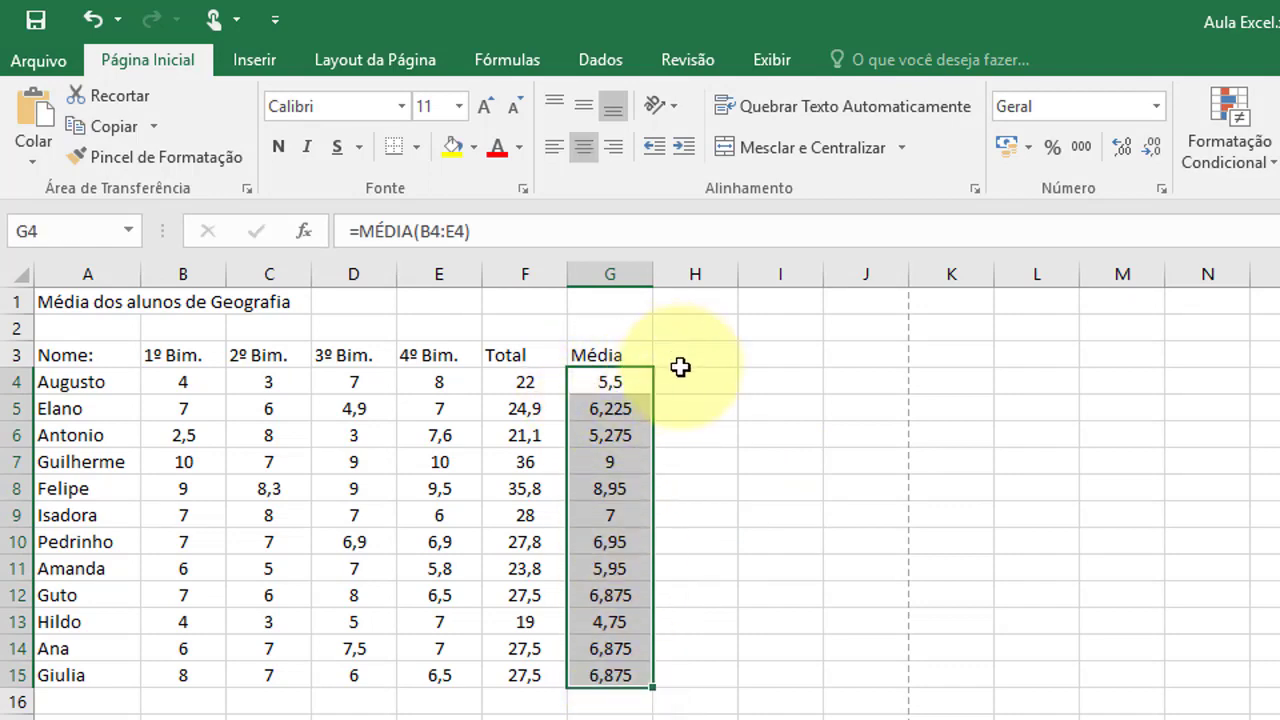
{"action": "left_click_drag", "start_coordinate": [622, 380], "coordinate": [627, 682]}
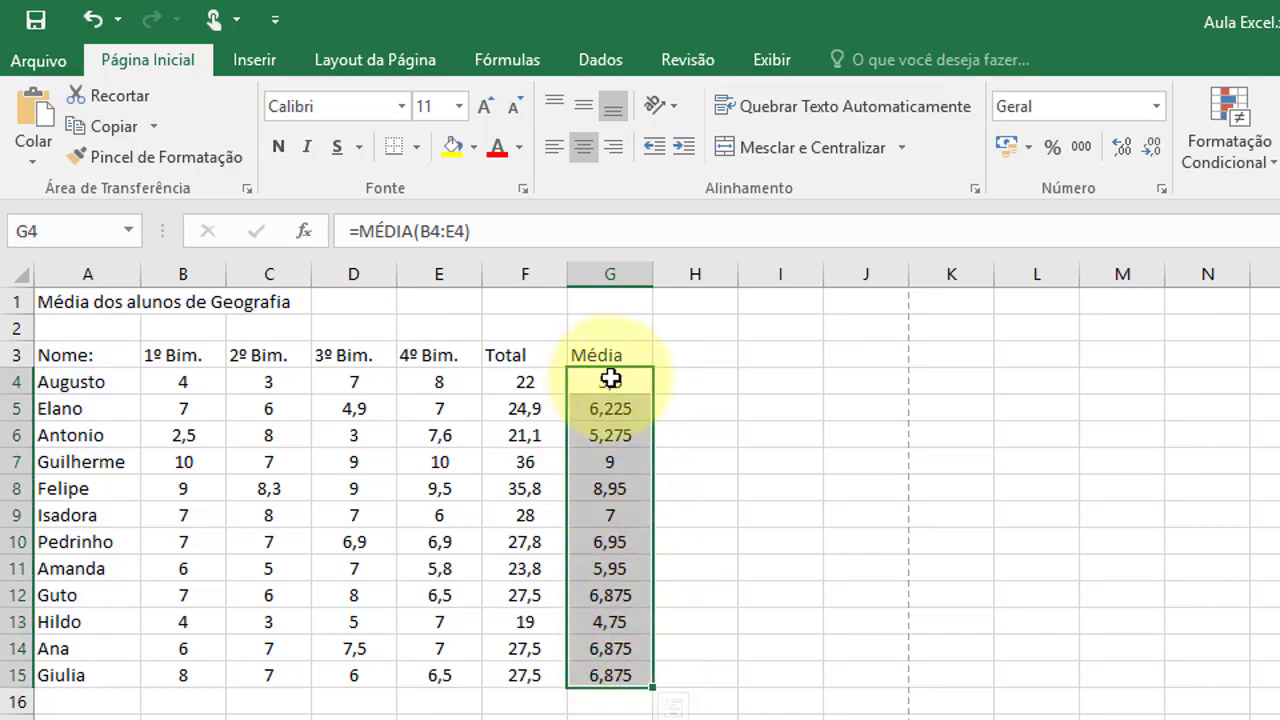
{"action": "mouse_move", "coordinate": [614, 674]}
{"action": "left_mouse_down"}
{"action": "mouse_move", "coordinate": [598, 372]}
{"action": "mouse_move", "coordinate": [620, 677]}
{"action": "left_mouse_up"}
{"action": "left_click", "coordinate": [740, 490]}
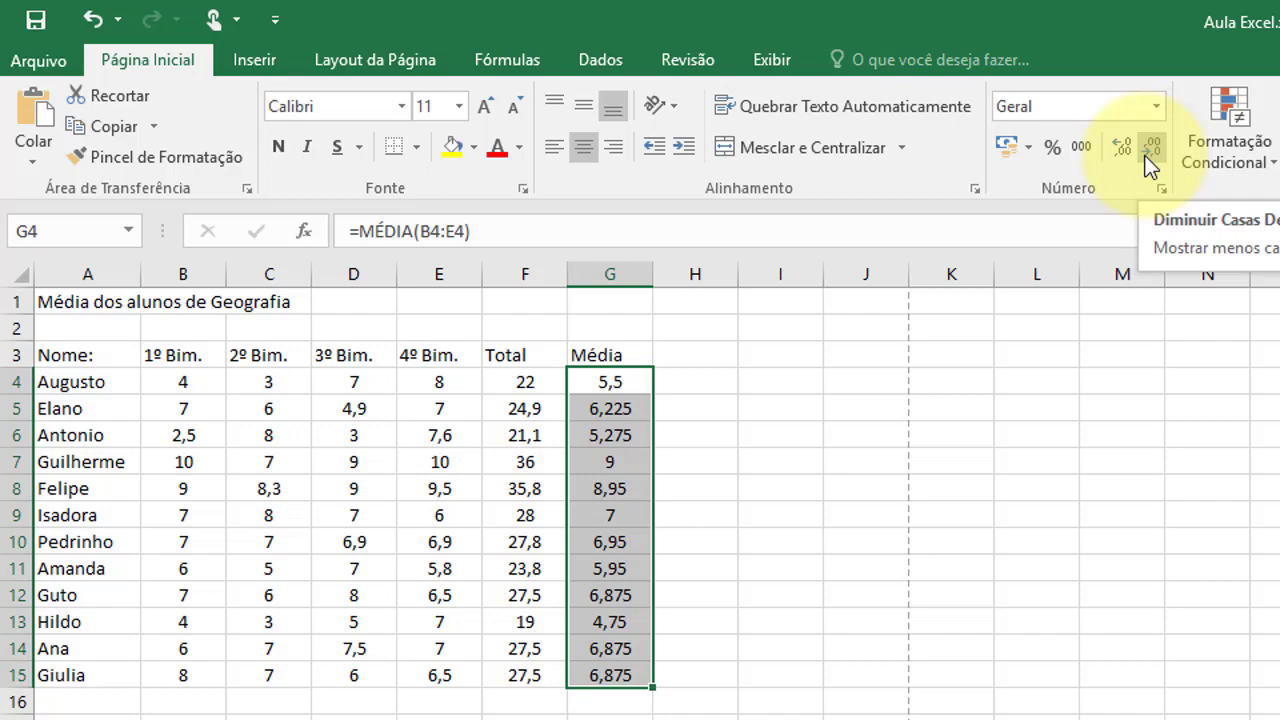
Step: Adjust the averages' decimal places to show two decimals, from 5,50 to 6,88
{"action": "left_click", "coordinate": [1151, 168]}
{"action": "left_click", "coordinate": [1122, 155]}
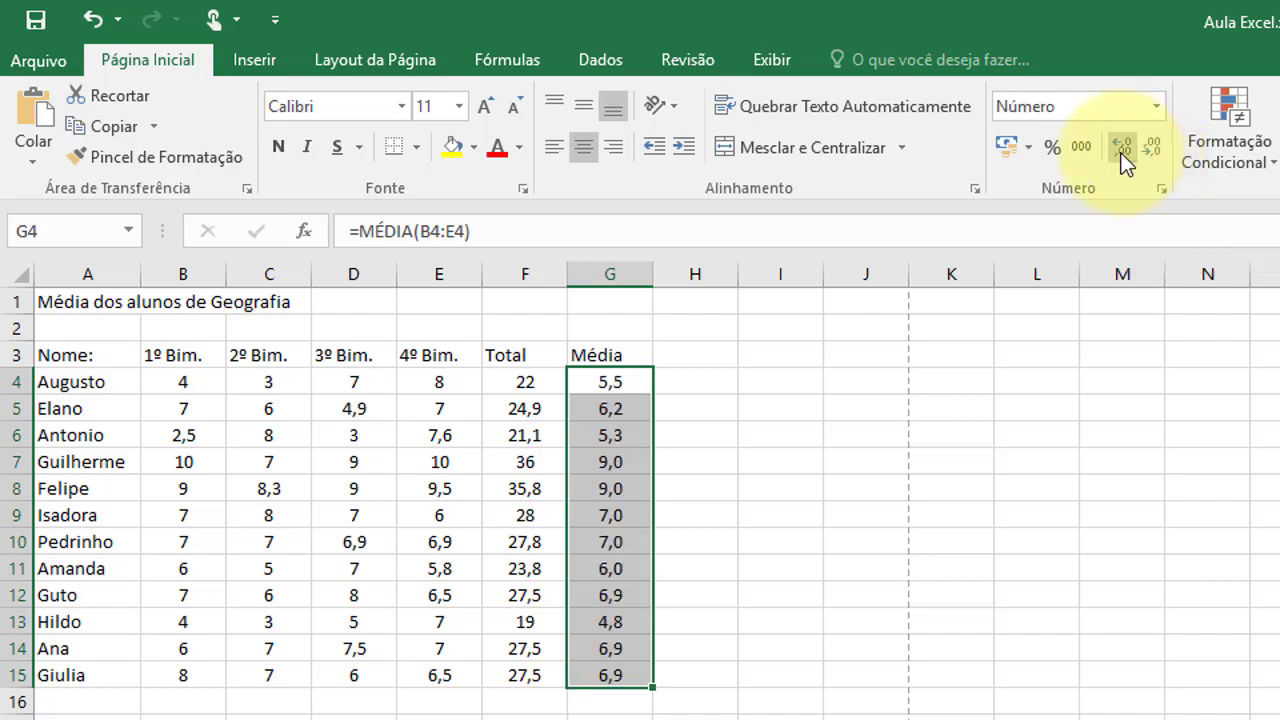
{"action": "left_click", "coordinate": [1122, 155]}
{"action": "left_click", "coordinate": [1122, 155]}
{"action": "left_click", "coordinate": [1122, 155]}
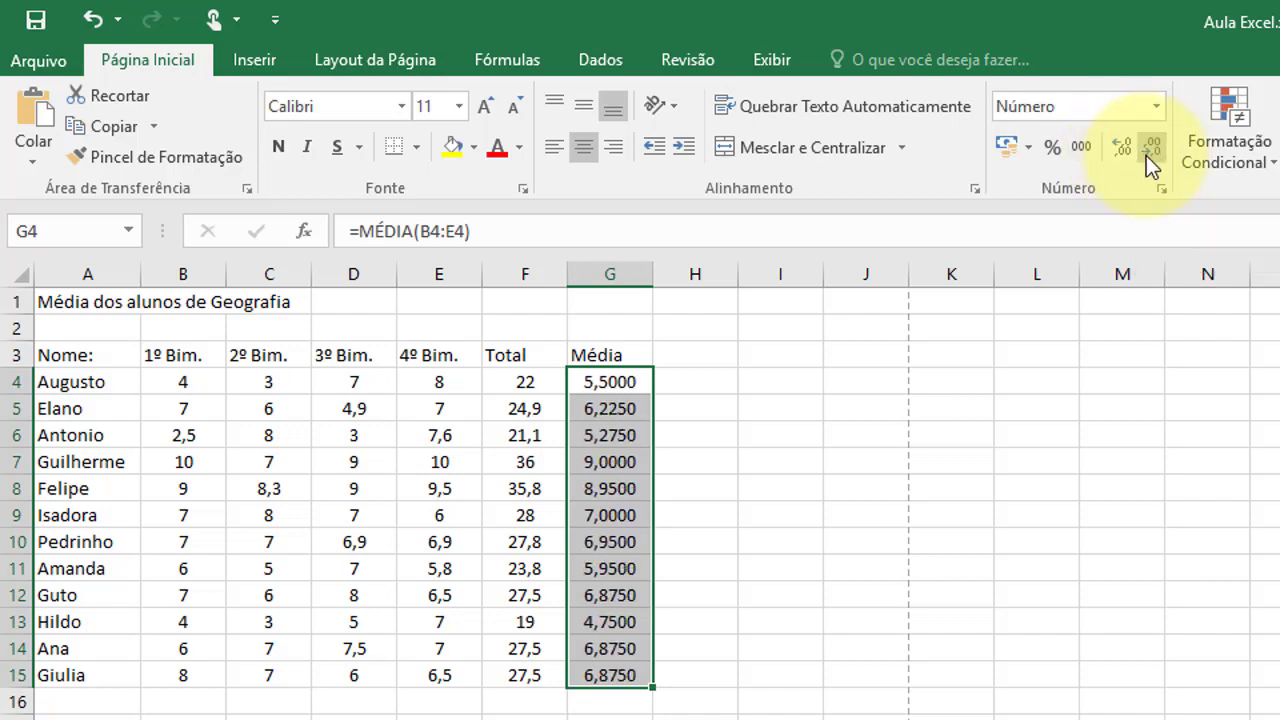
{"action": "left_click", "coordinate": [1147, 155]}
{"action": "left_click", "coordinate": [1150, 160]}
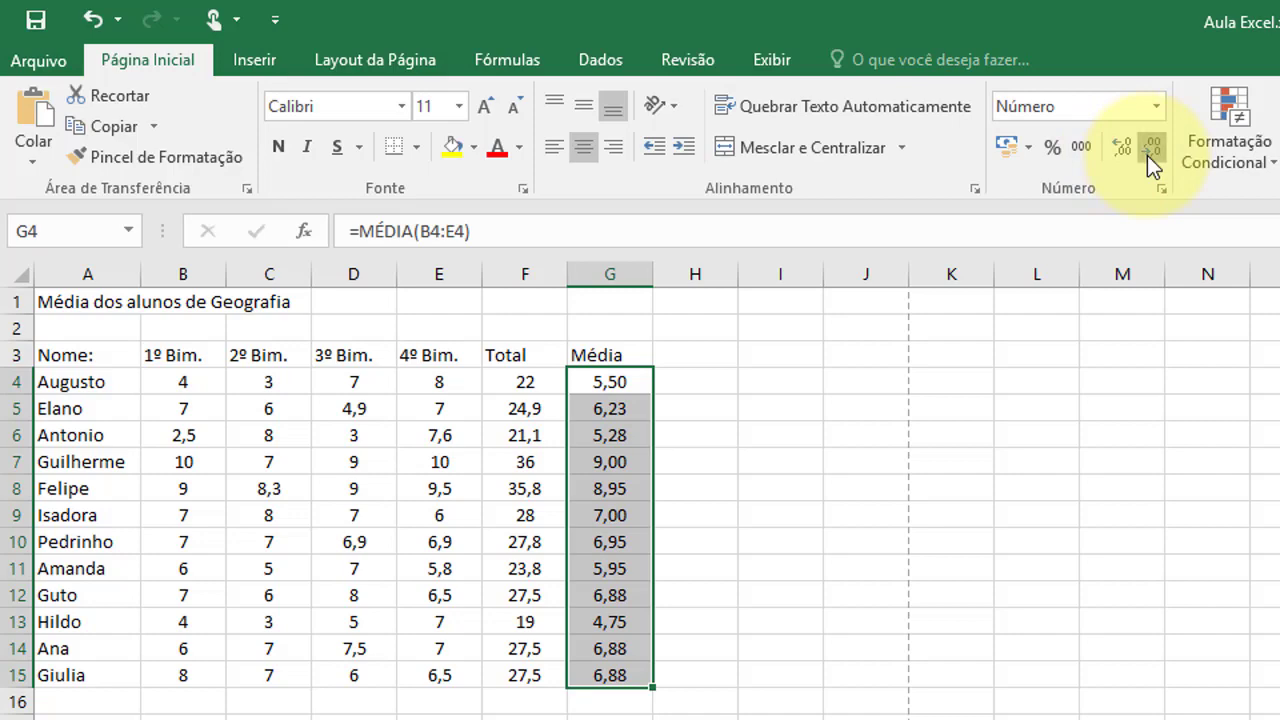
{"action": "left_click", "coordinate": [1147, 155]}
{"action": "left_click", "coordinate": [1128, 155]}
{"action": "left_click", "coordinate": [1150, 150]}
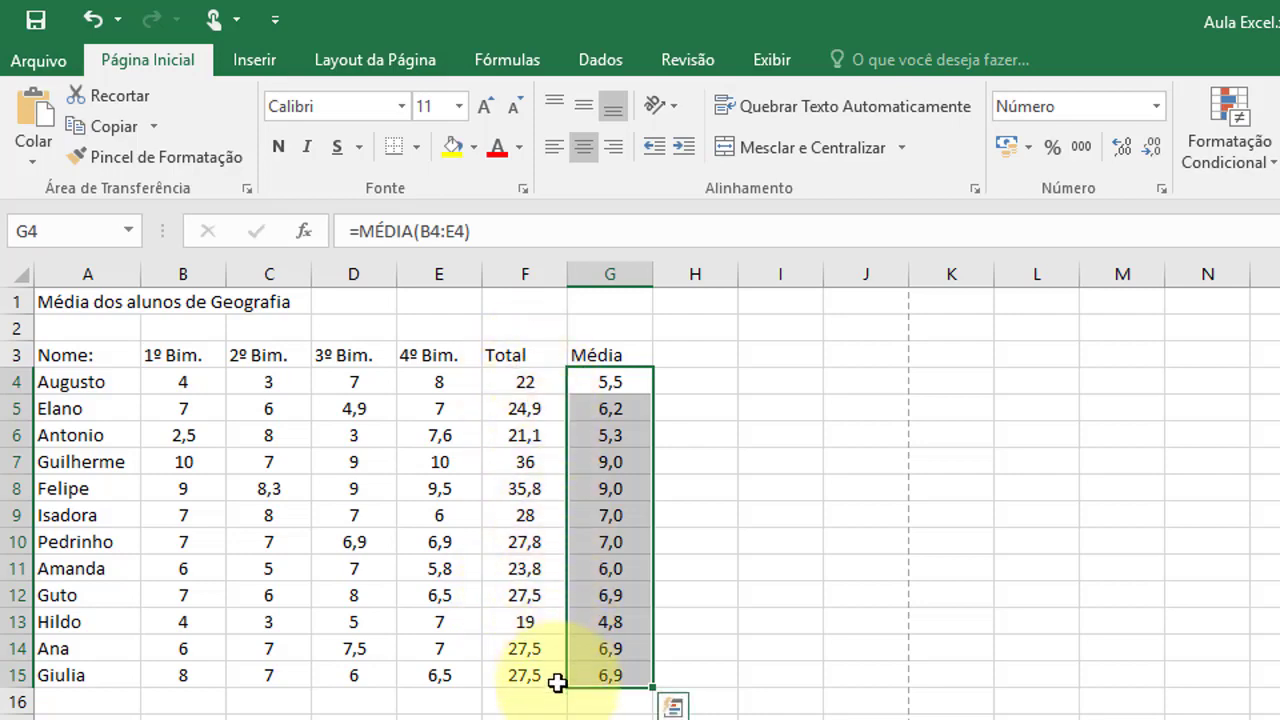
{"action": "left_click", "coordinate": [1152, 148]}
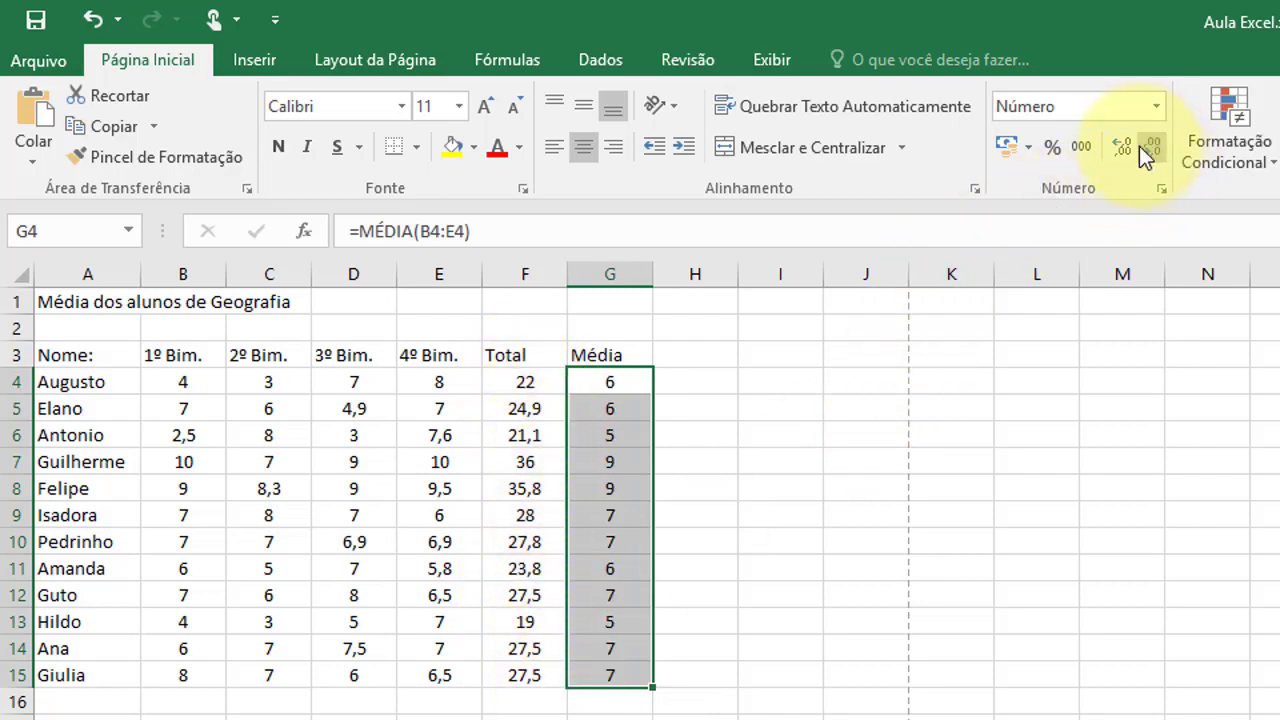
{"action": "left_click", "coordinate": [1122, 147]}
{"action": "left_click", "coordinate": [1122, 147]}
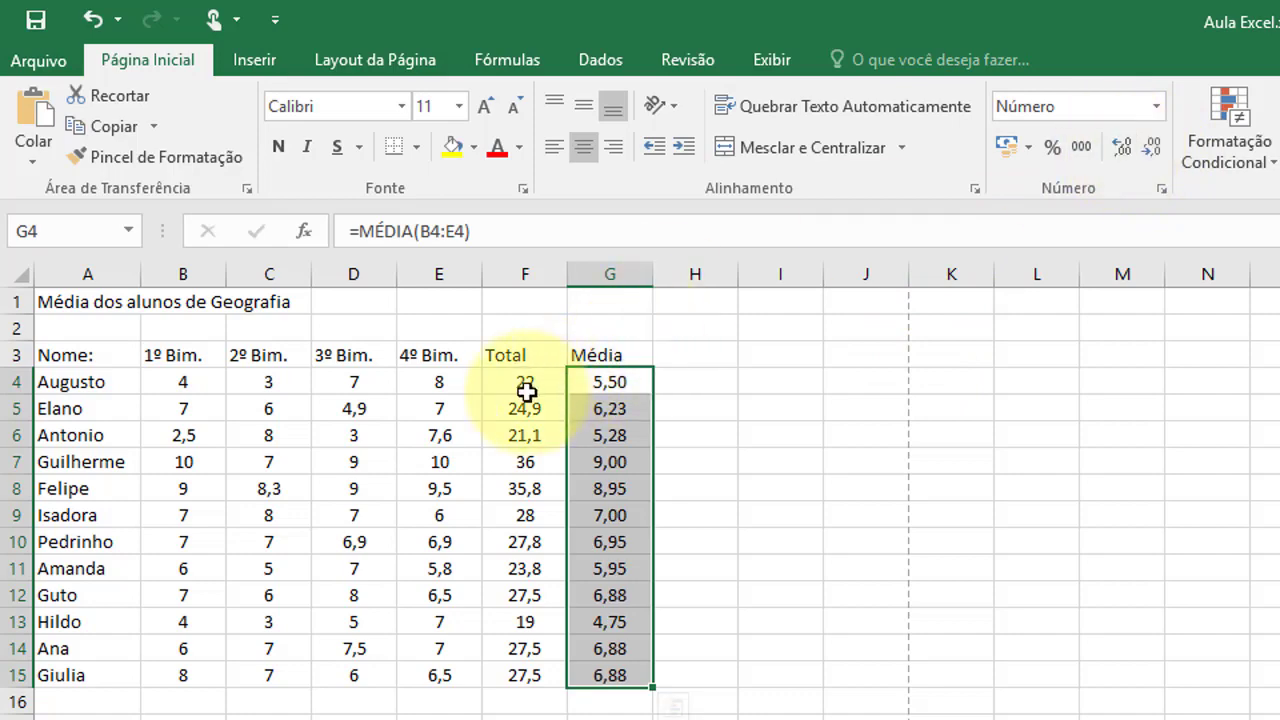
Step: Format the Total values in F4:F15 to one decimal place
{"action": "left_click_drag", "start_coordinate": [527, 381], "coordinate": [540, 676]}
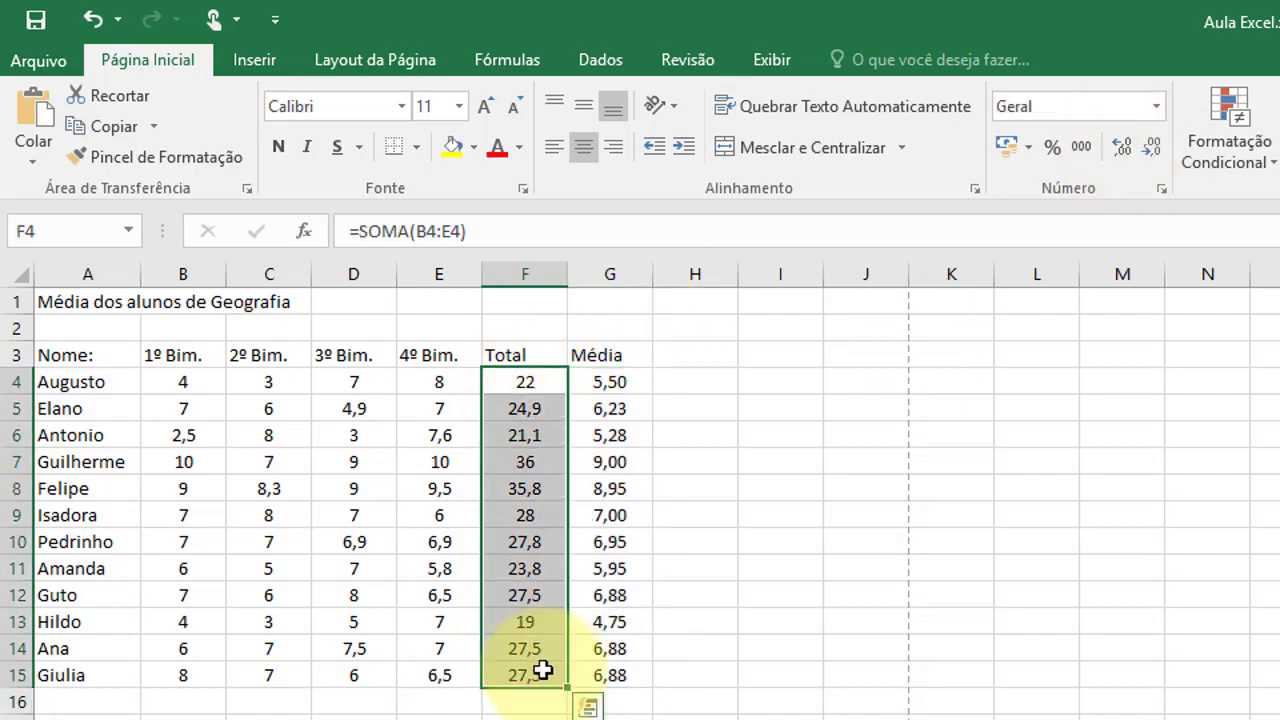
{"action": "left_click", "coordinate": [1122, 150]}
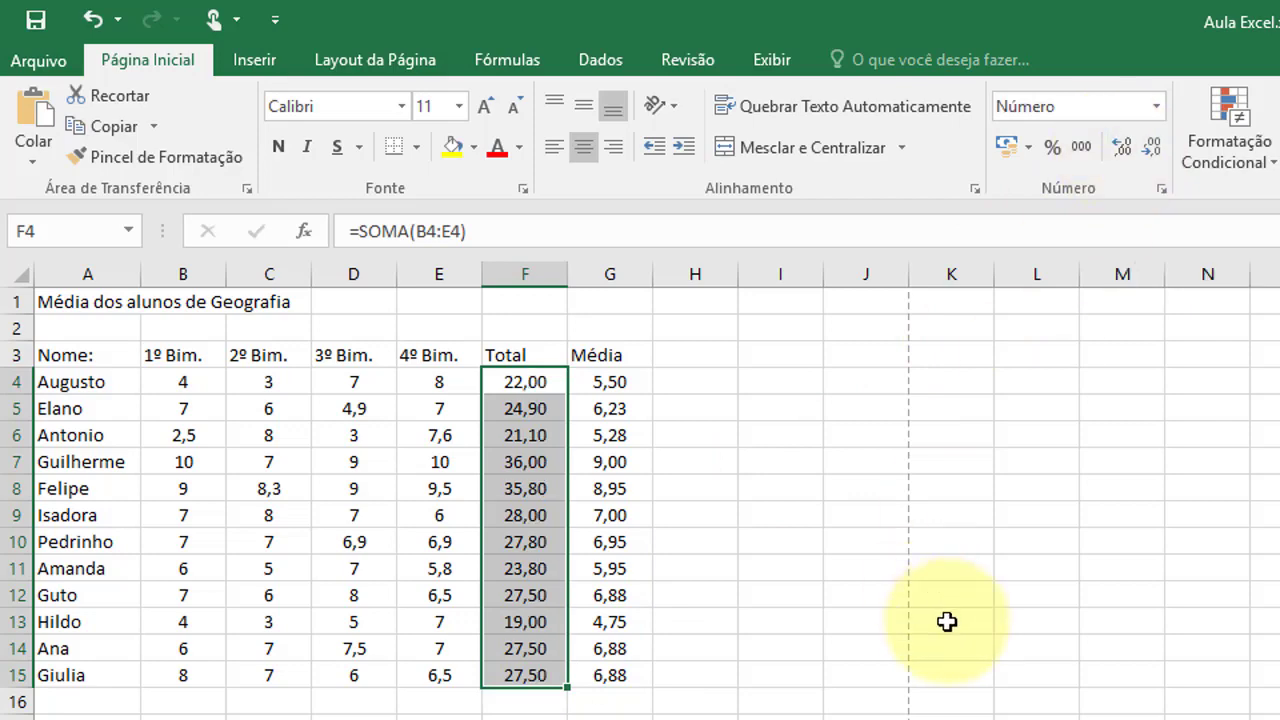
{"action": "left_click", "coordinate": [1151, 148]}
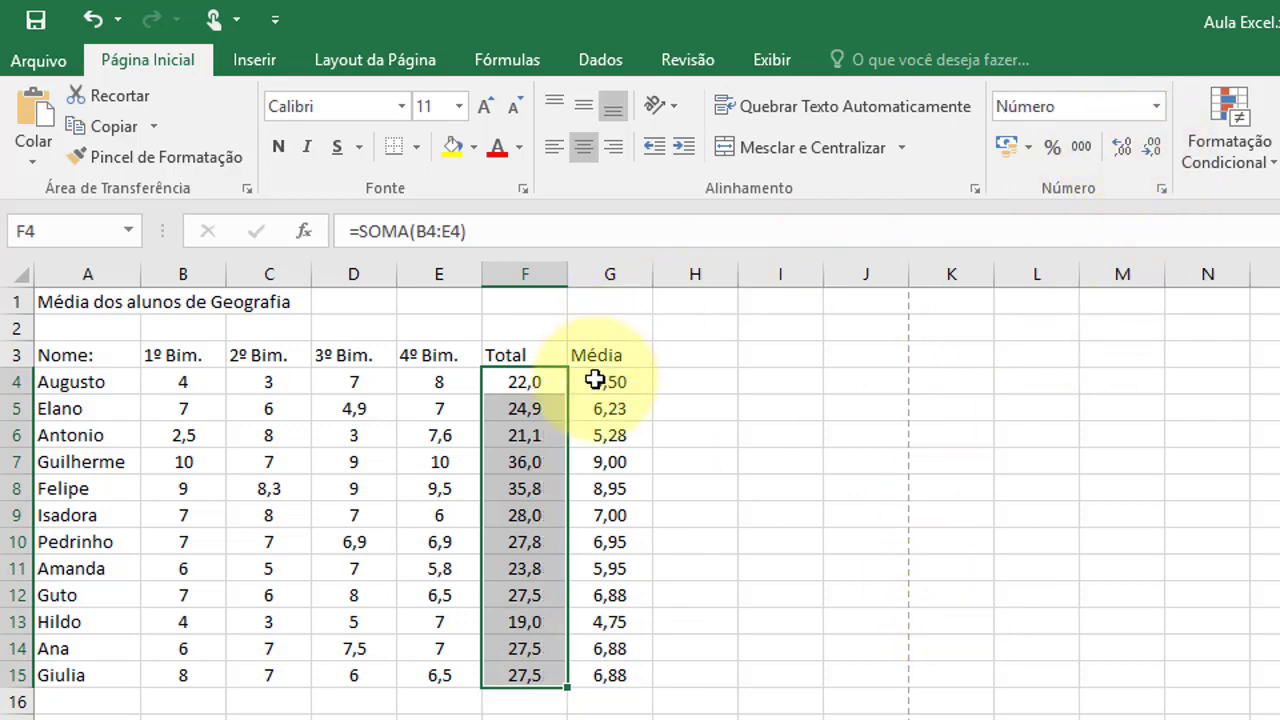
Step: Reduce the Média averages in G4:G15 to one decimal place and deselect them
{"action": "left_click_drag", "start_coordinate": [595, 380], "coordinate": [630, 674]}
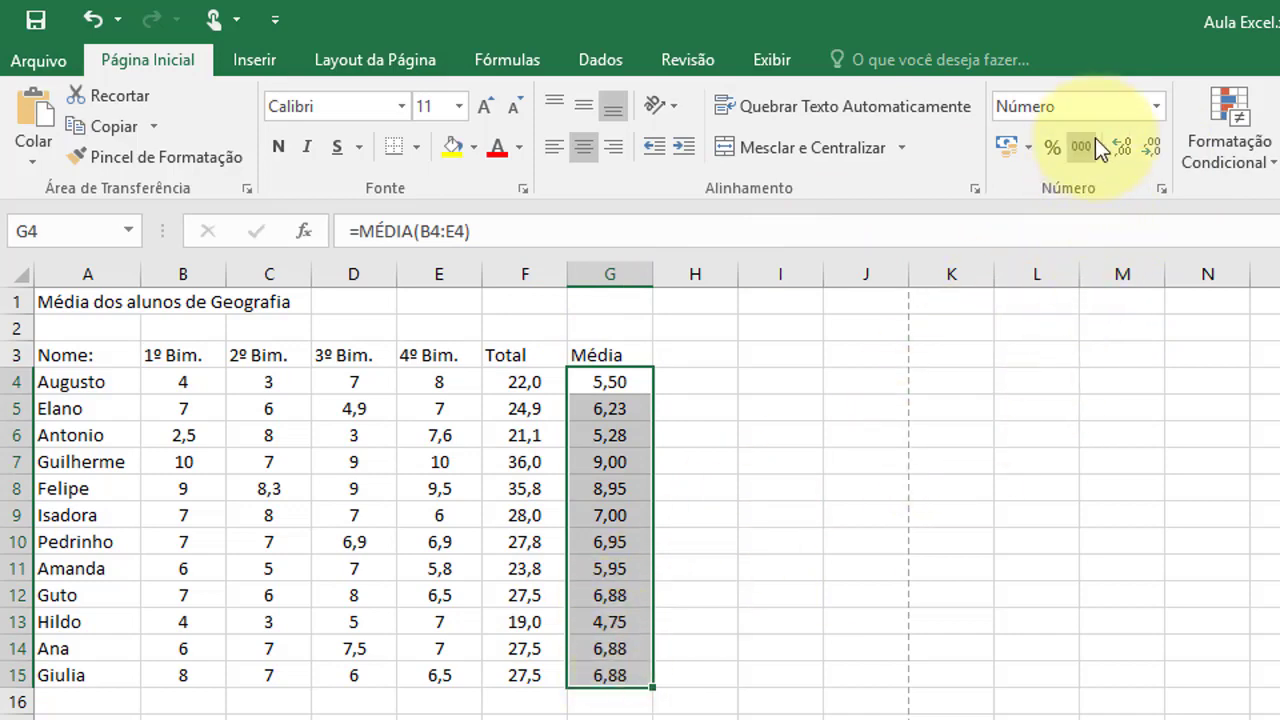
{"action": "left_click", "coordinate": [1156, 150]}
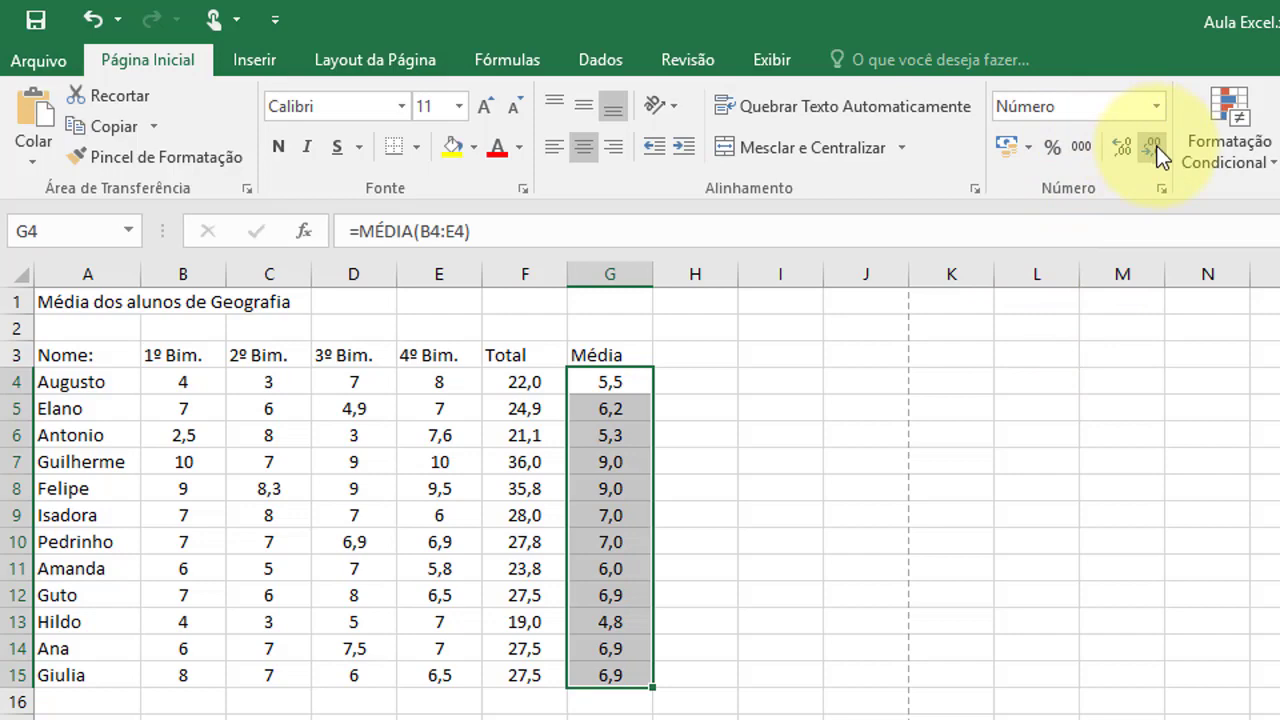
{"action": "left_click", "coordinate": [723, 622]}
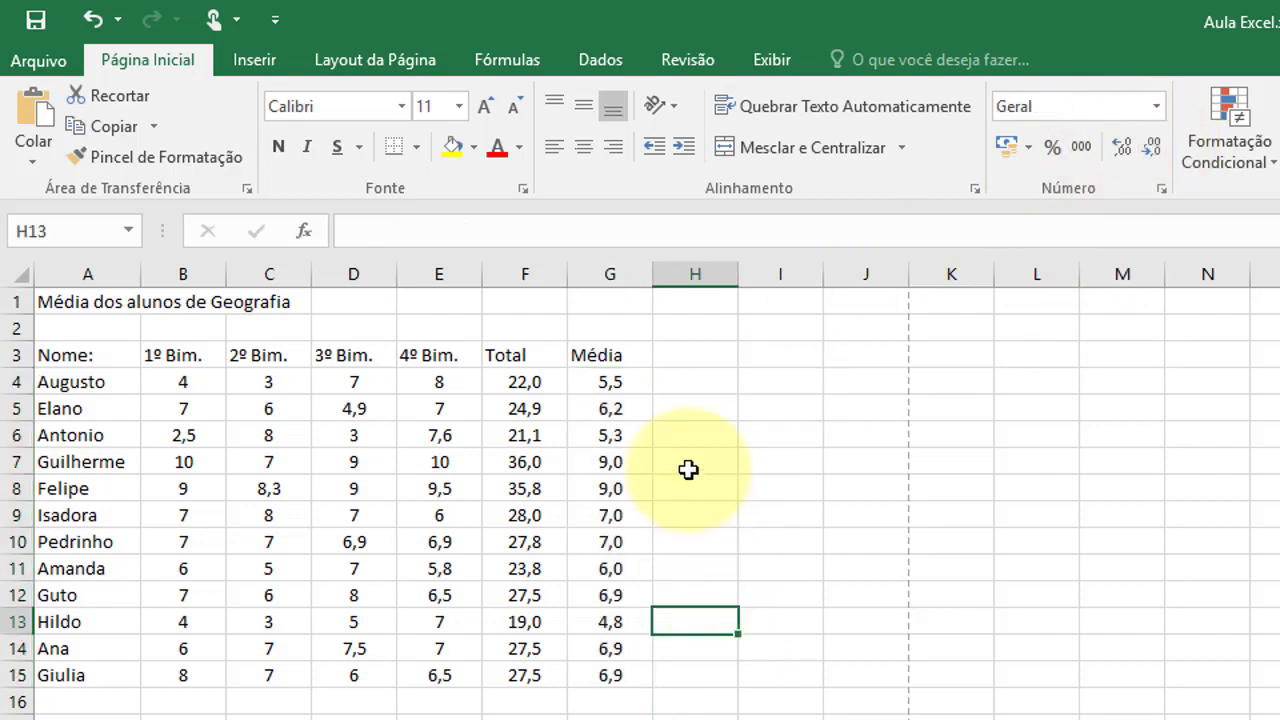
{"action": "left_click", "coordinate": [523, 378]}
{"action": "left_click", "coordinate": [604, 378]}
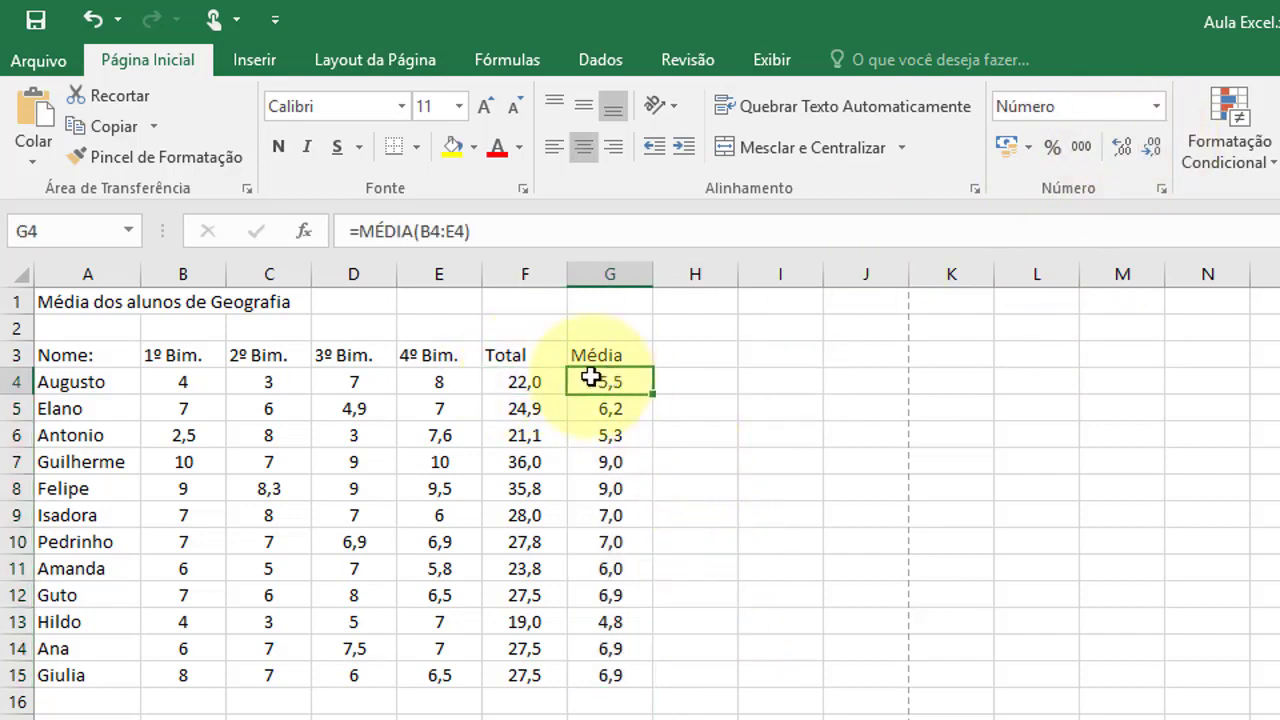
{"action": "left_click", "coordinate": [534, 376]}
{"action": "left_click", "coordinate": [606, 372]}
{"action": "left_click", "coordinate": [530, 378]}
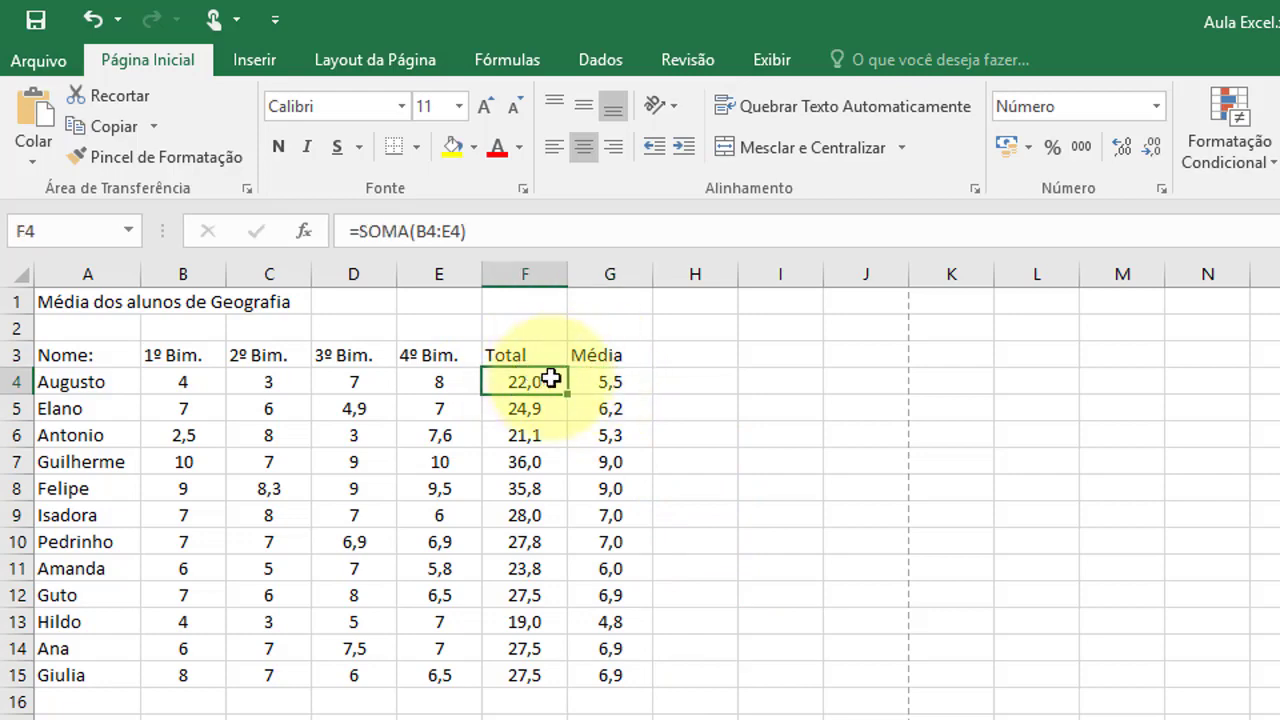
{"action": "left_click", "coordinate": [595, 378]}
{"action": "left_click", "coordinate": [530, 385]}
{"action": "left_click", "coordinate": [555, 490]}
{"action": "left_click", "coordinate": [600, 512]}
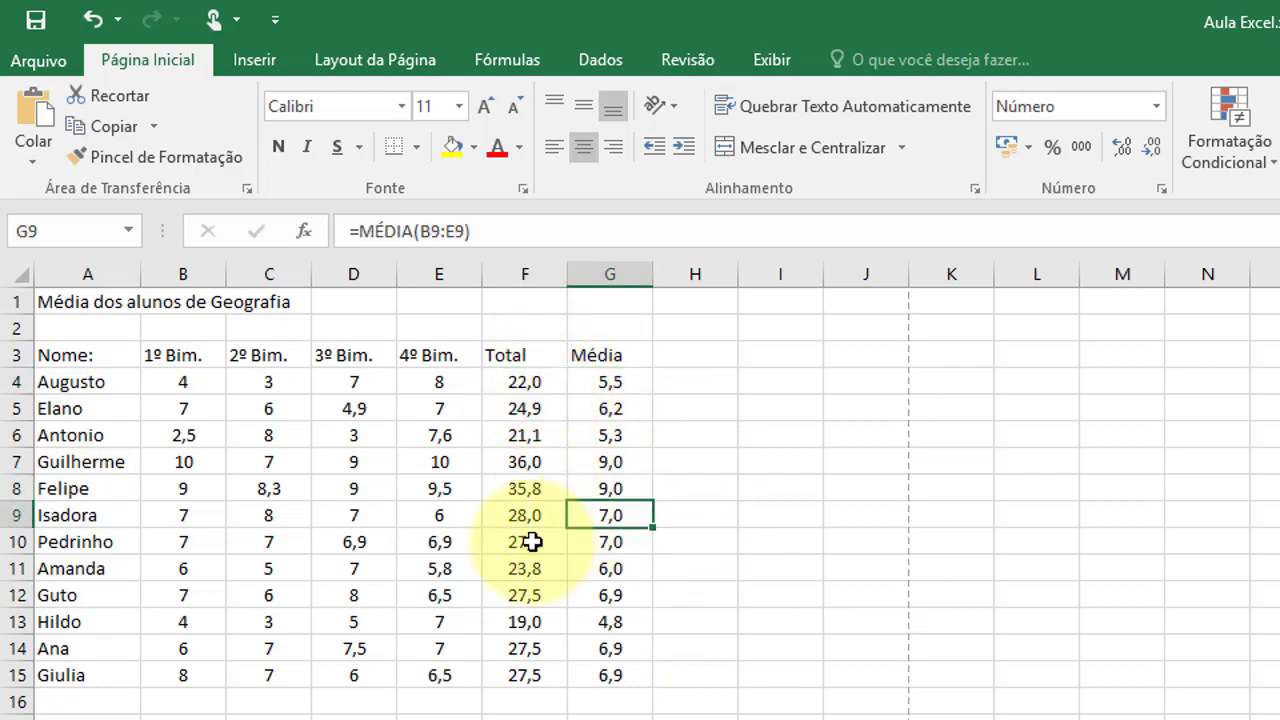
{"action": "left_click", "coordinate": [531, 545]}
{"action": "left_click", "coordinate": [605, 568]}
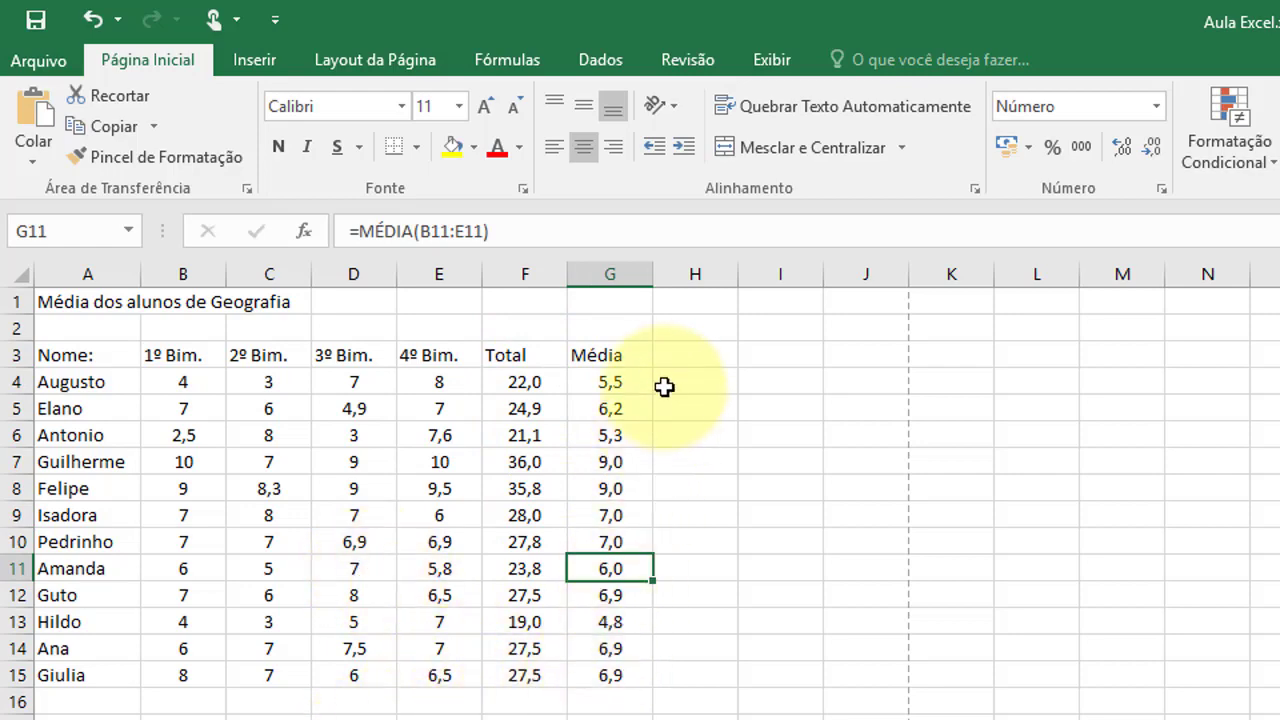
{"action": "left_click_drag", "start_coordinate": [618, 375], "coordinate": [622, 700]}
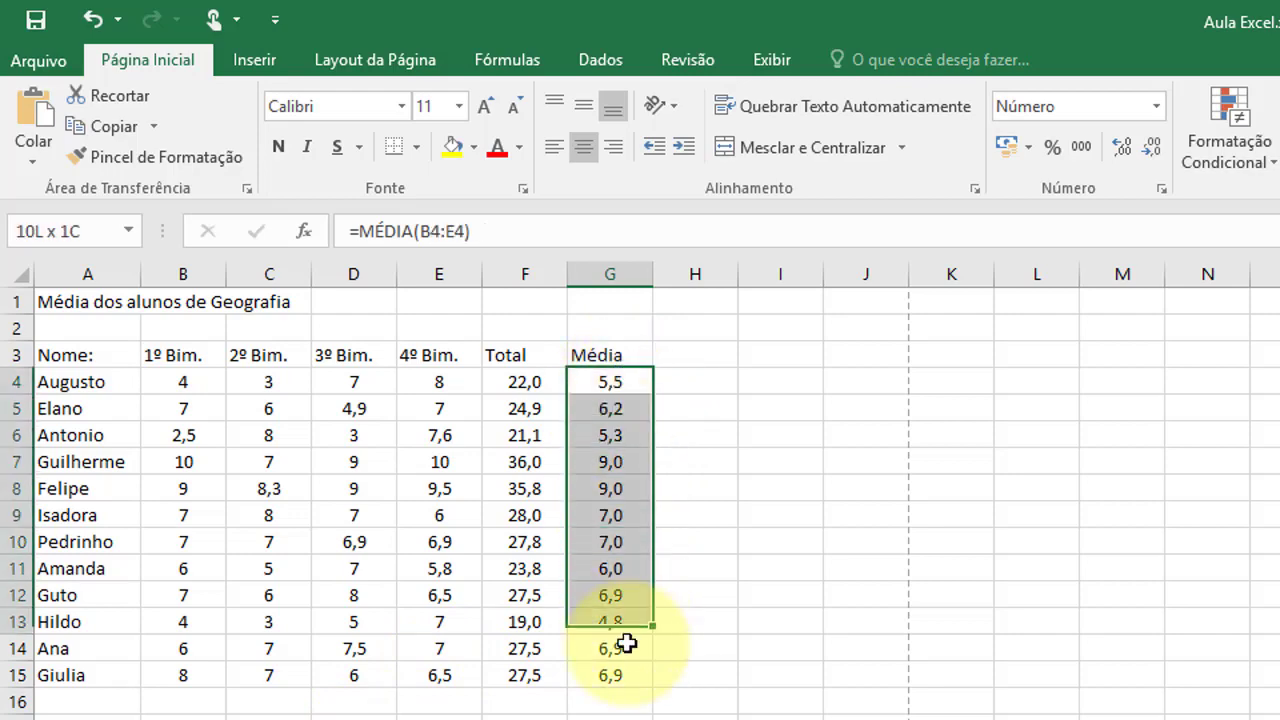
{"action": "left_click", "coordinate": [616, 385]}
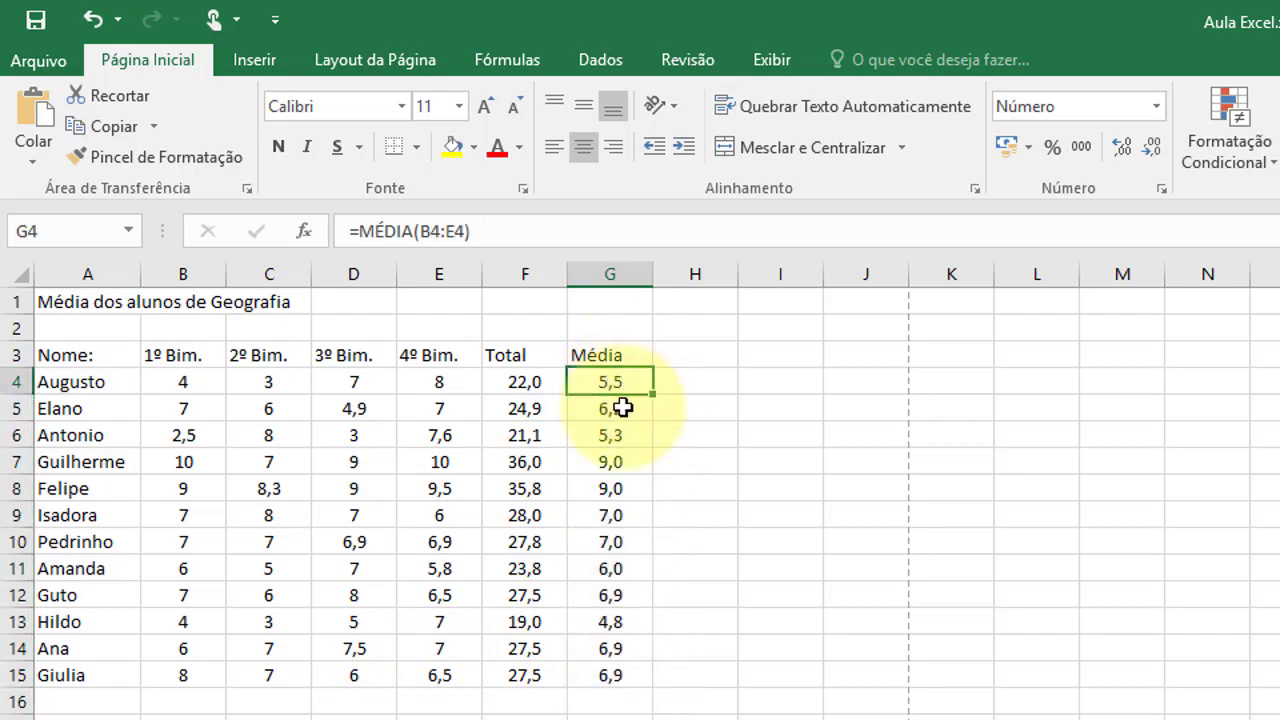
{"action": "left_click", "coordinate": [620, 408]}
{"action": "left_click", "coordinate": [625, 462]}
{"action": "left_click", "coordinate": [625, 488]}
{"action": "left_click", "coordinate": [623, 515]}
{"action": "left_click", "coordinate": [623, 542]}
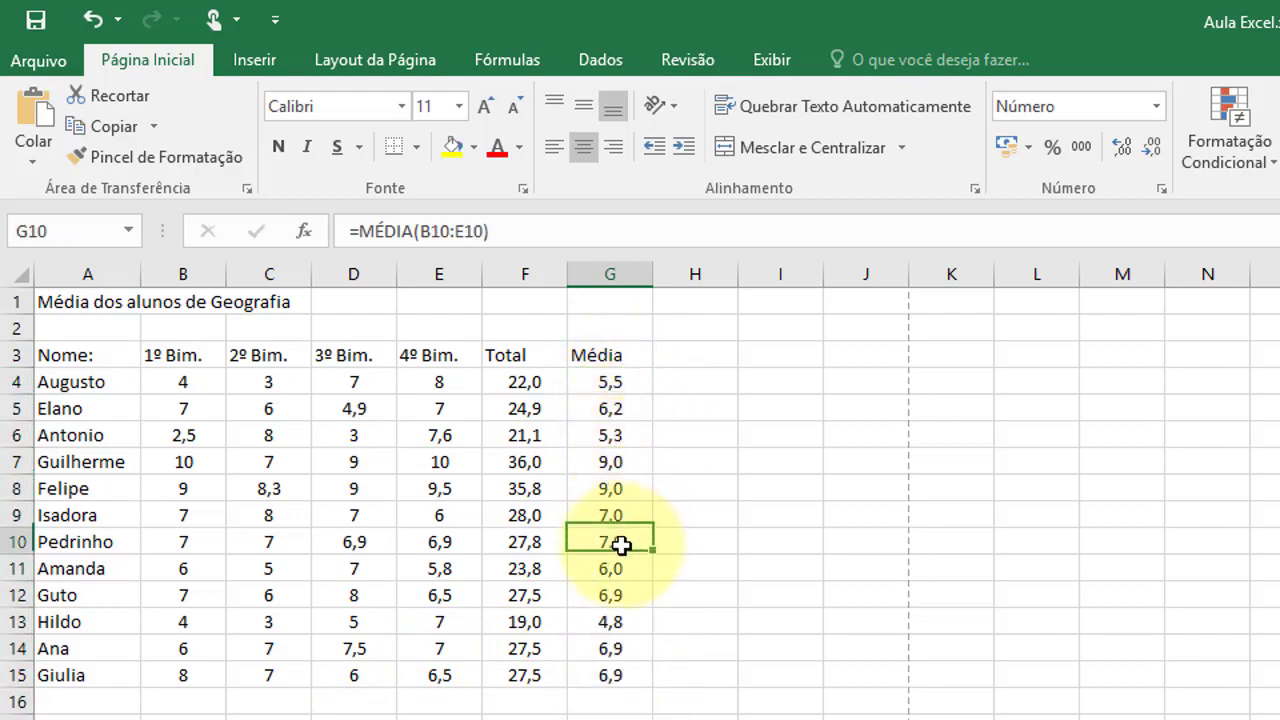
{"action": "left_click", "coordinate": [622, 568]}
{"action": "left_click", "coordinate": [622, 595]}
{"action": "left_click", "coordinate": [618, 622]}
{"action": "left_click", "coordinate": [614, 648]}
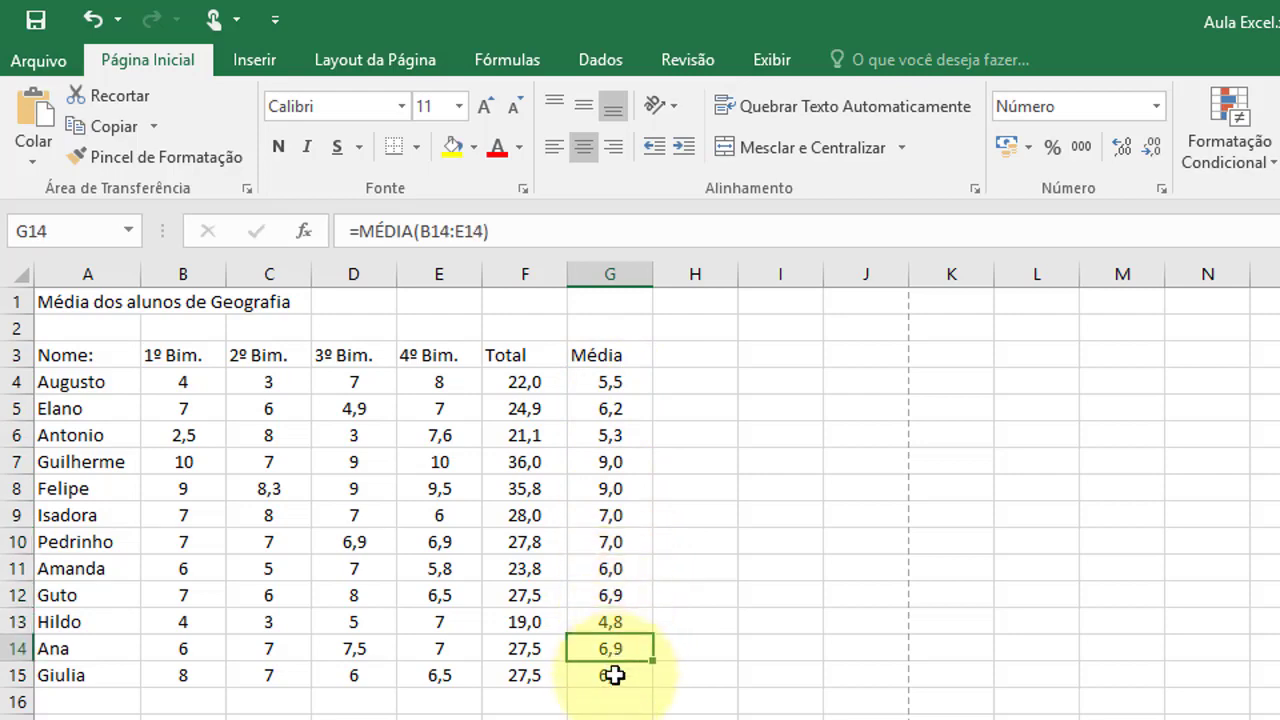
{"action": "left_click", "coordinate": [610, 541]}
{"action": "left_click", "coordinate": [610, 488]}
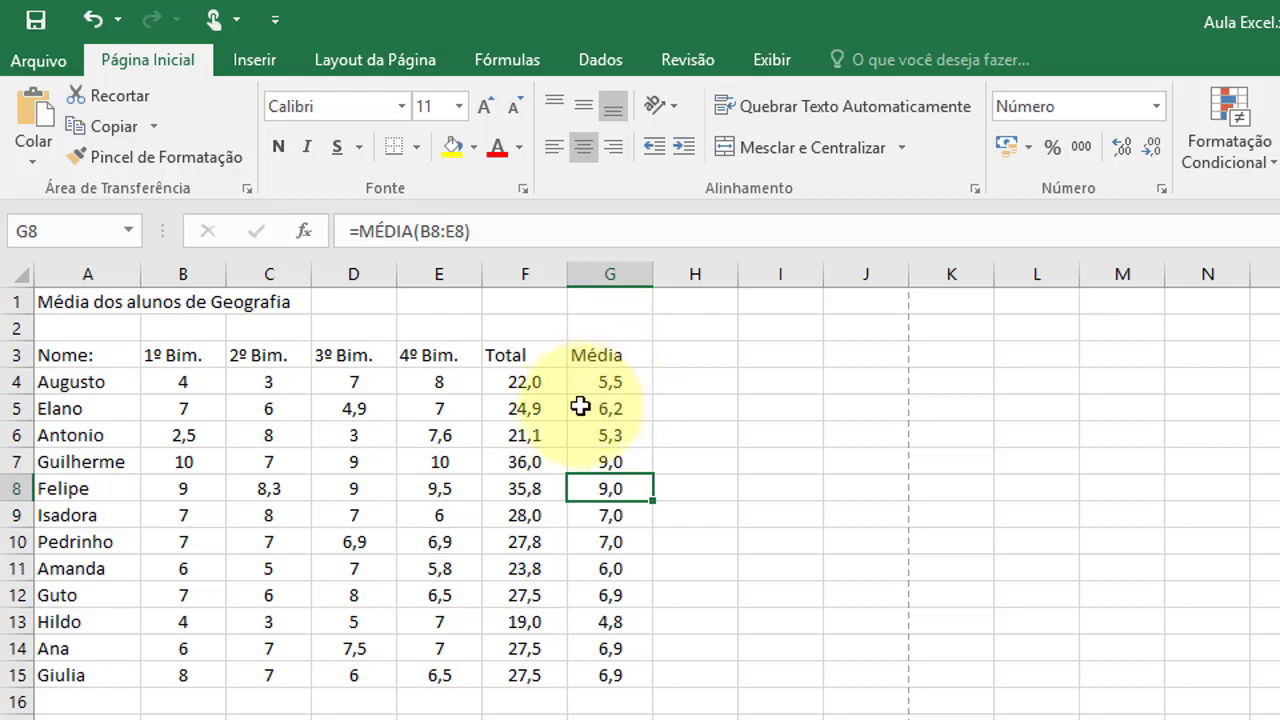
{"action": "left_click", "coordinate": [615, 592]}
{"action": "left_click", "coordinate": [621, 648]}
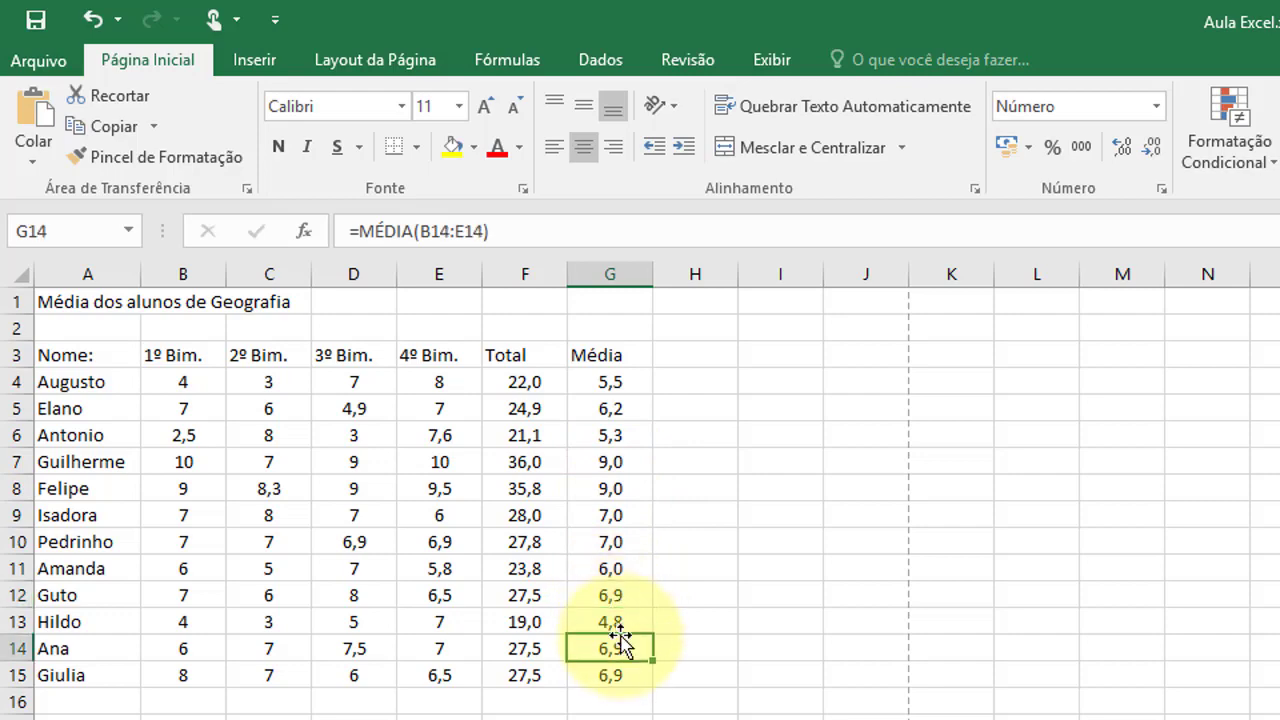
{"action": "left_click", "coordinate": [624, 592]}
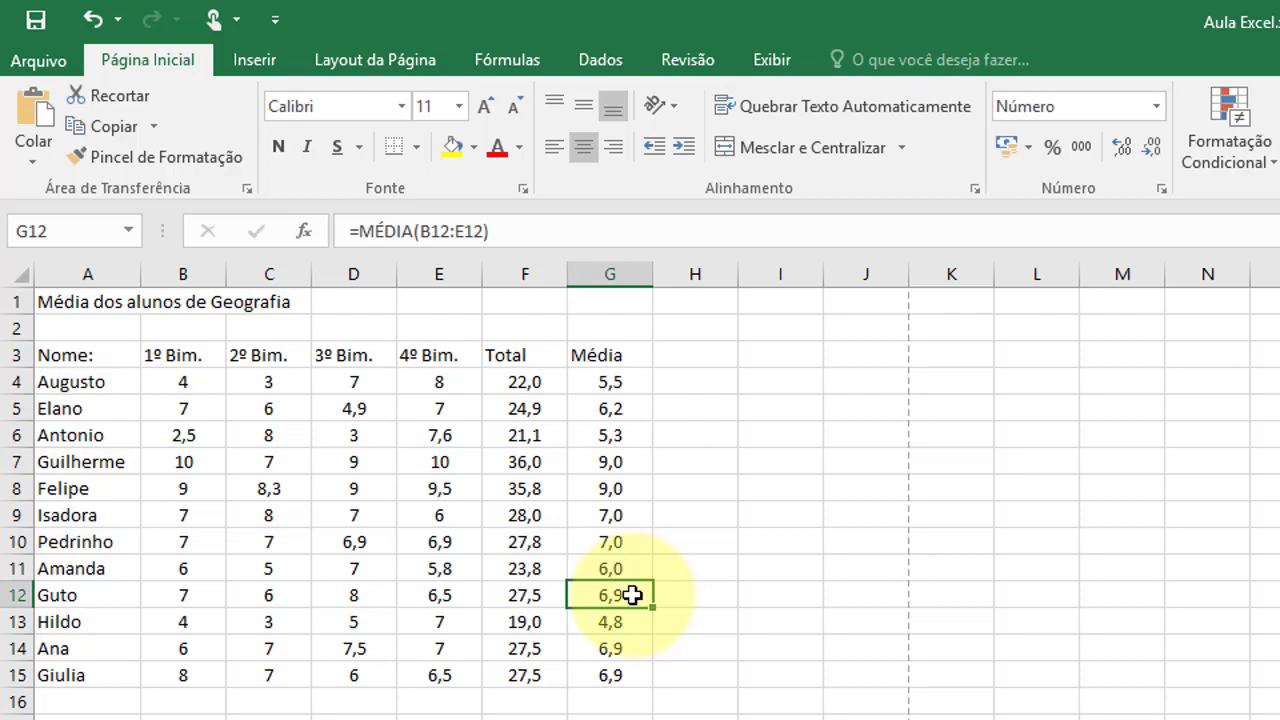
{"action": "left_click", "coordinate": [558, 594]}
{"action": "left_click", "coordinate": [438, 594]}
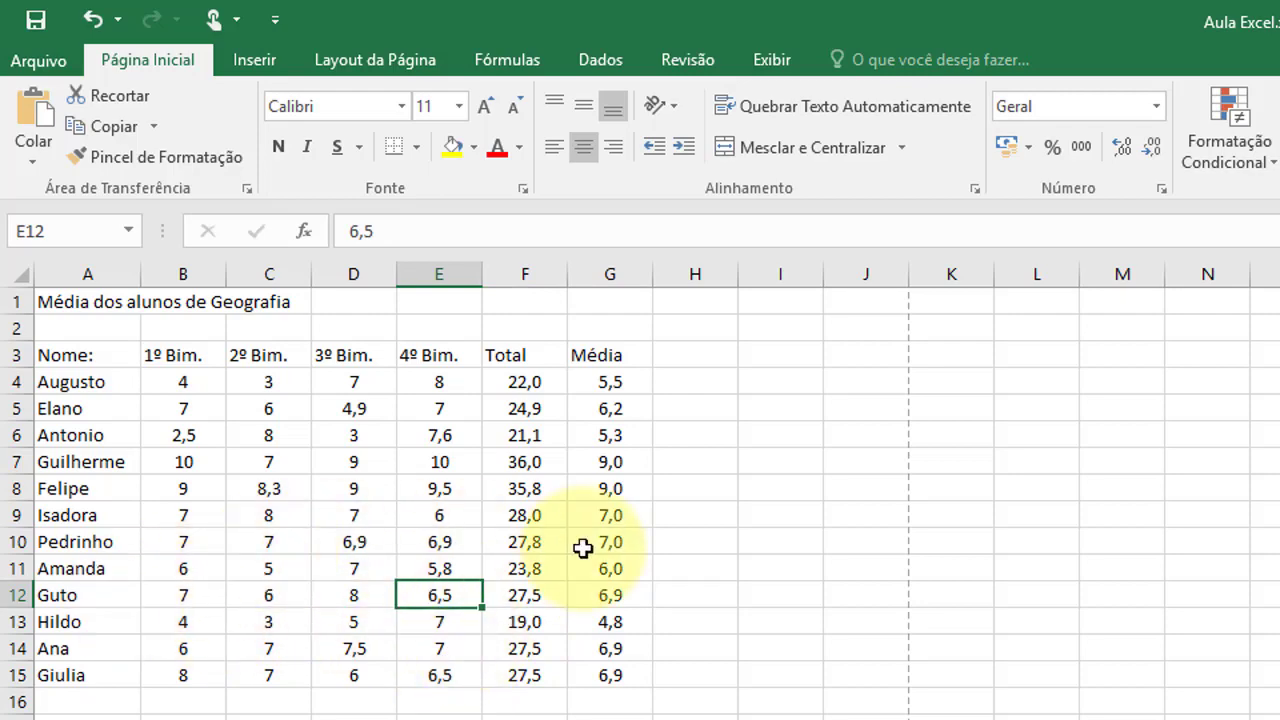
Step: Change Guto's 4º Bim. grade in E12 to 6,8 and check his recalculated total and average
{"action": "type", "text": "7"}
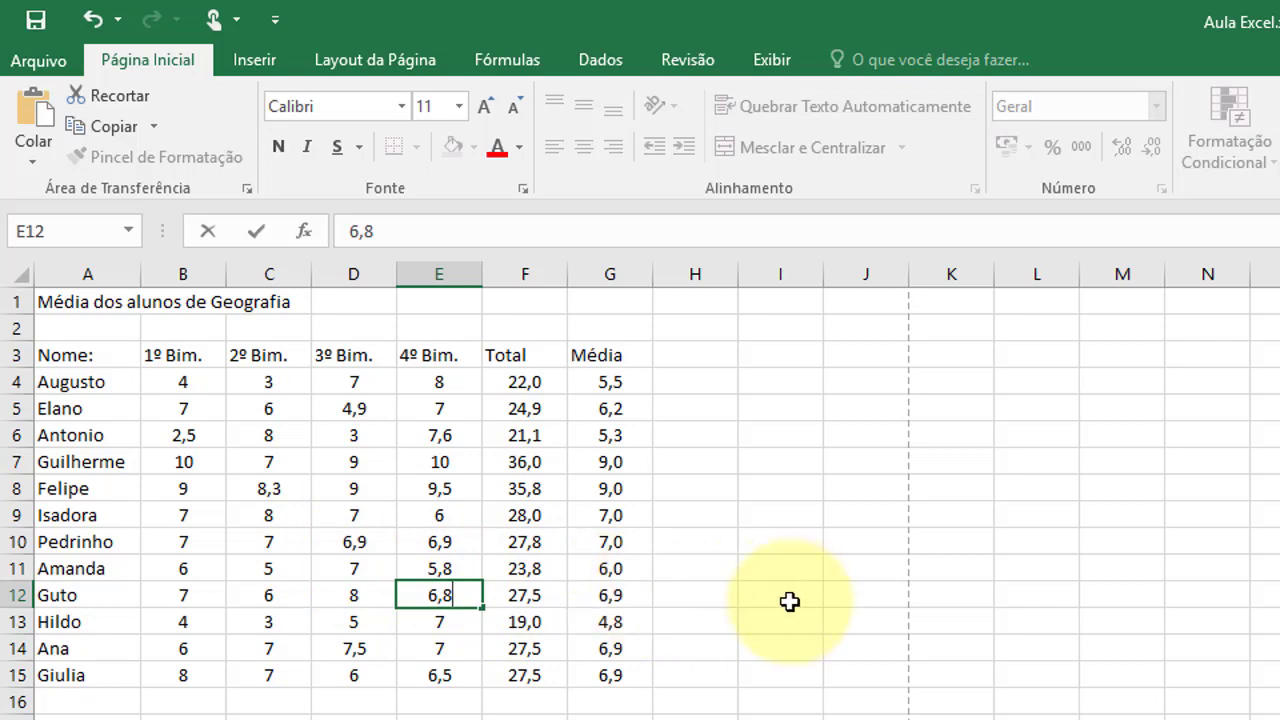
{"action": "key", "text": "Return"}
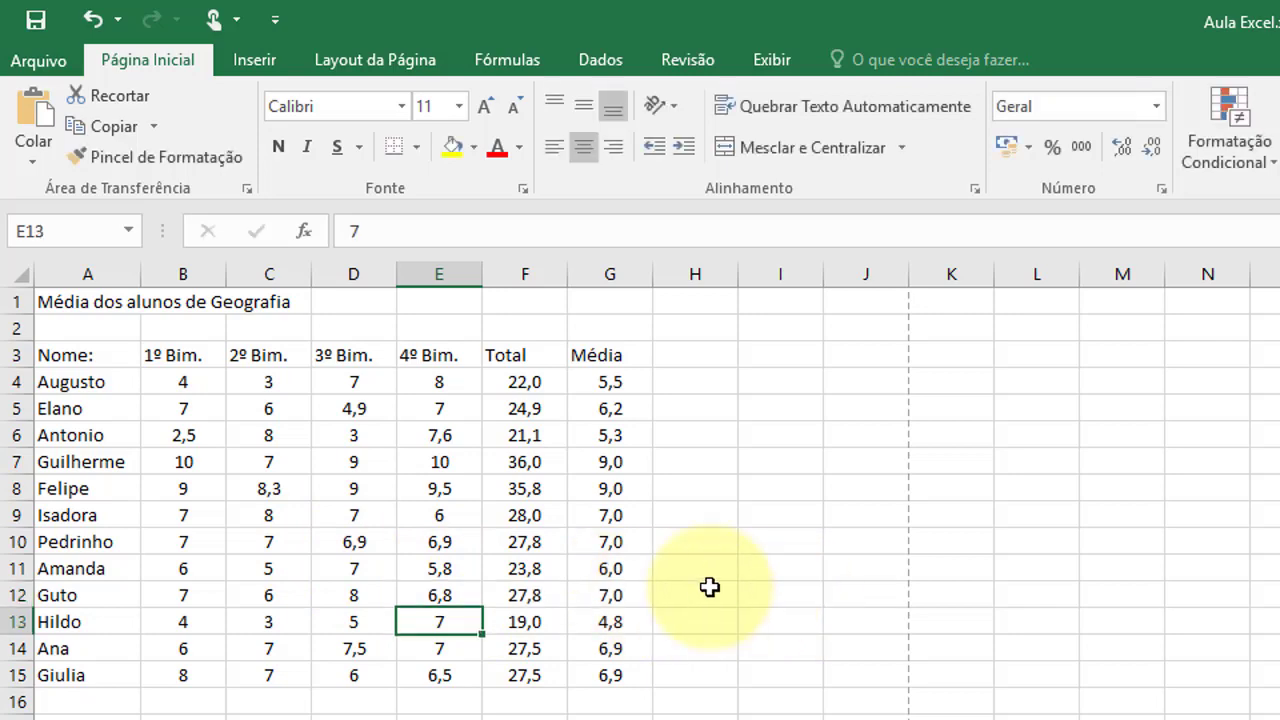
{"action": "left_click", "coordinate": [593, 594]}
{"action": "left_click", "coordinate": [548, 595]}
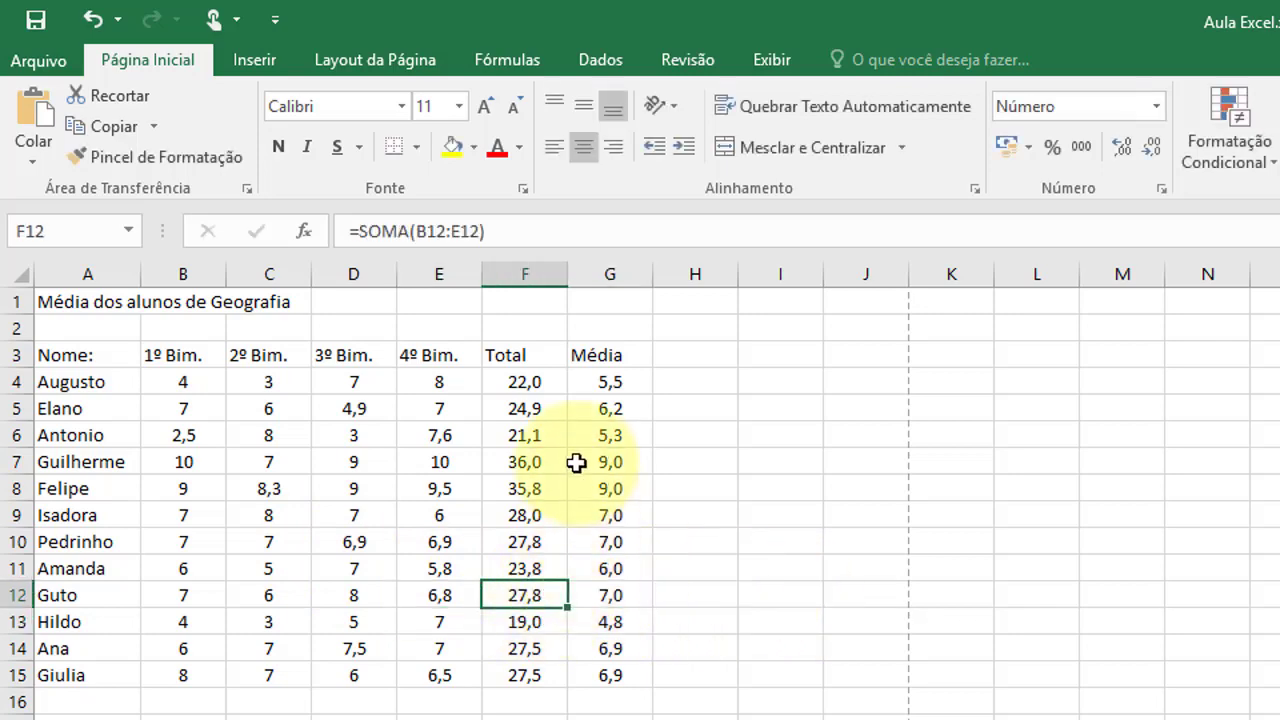
Step: Review the Total and Média formulas, including Antonio's average in G6
{"action": "left_click", "coordinate": [596, 390]}
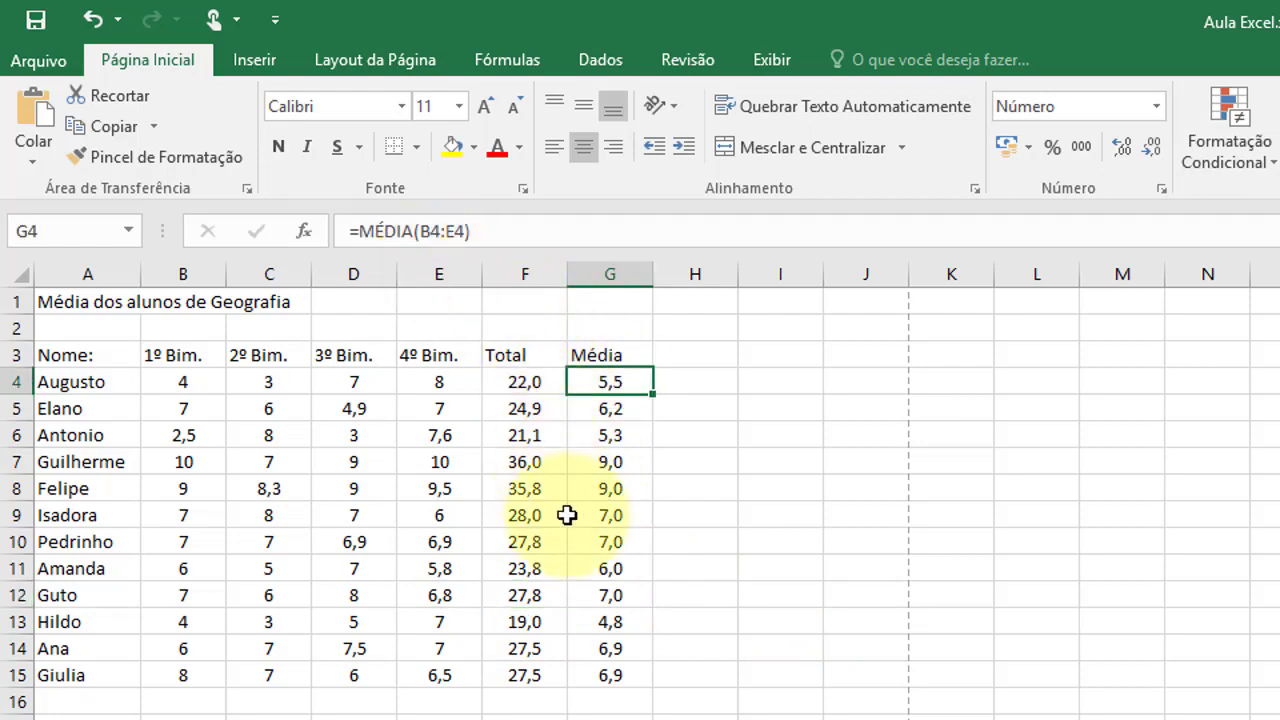
{"action": "left_click", "coordinate": [600, 568]}
{"action": "left_click", "coordinate": [545, 568]}
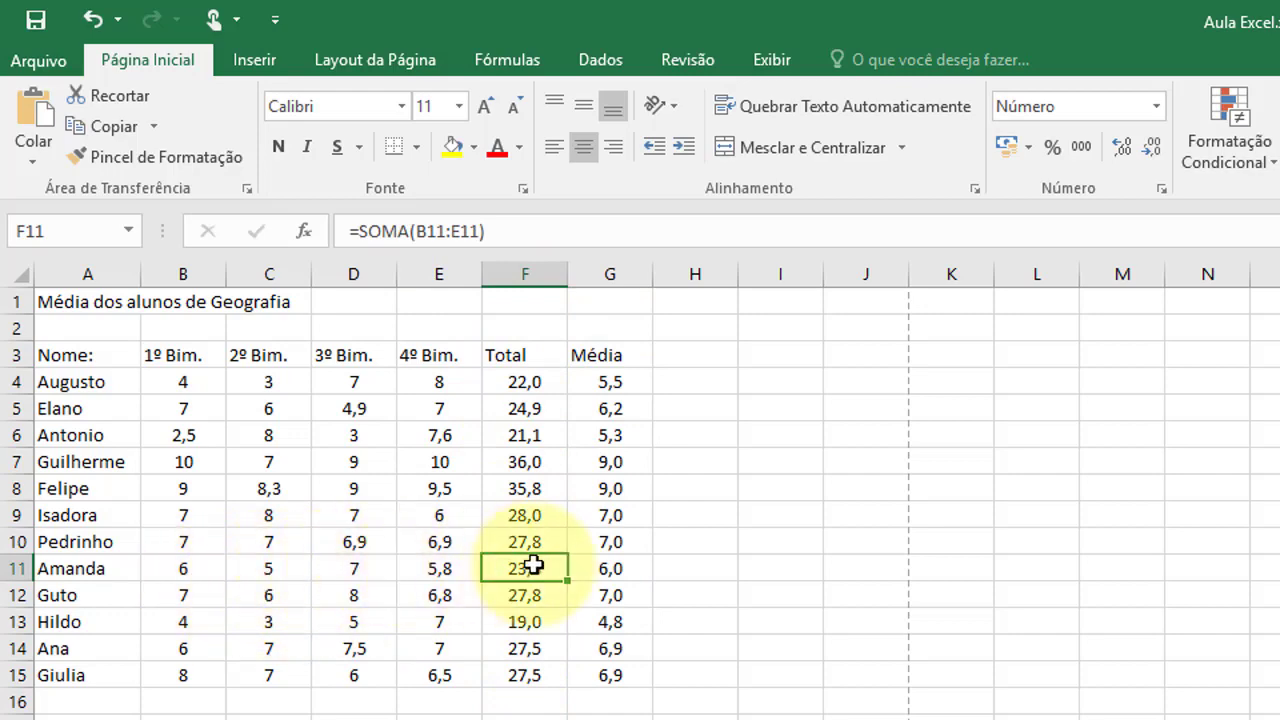
{"action": "left_click", "coordinate": [596, 592]}
{"action": "left_click", "coordinate": [598, 435]}
Step: Recheck the totals and averages, including Guto's 27,8 total in F12 and Guilherme's average in G7
{"action": "left_click", "coordinate": [596, 356]}
{"action": "left_click", "coordinate": [525, 384]}
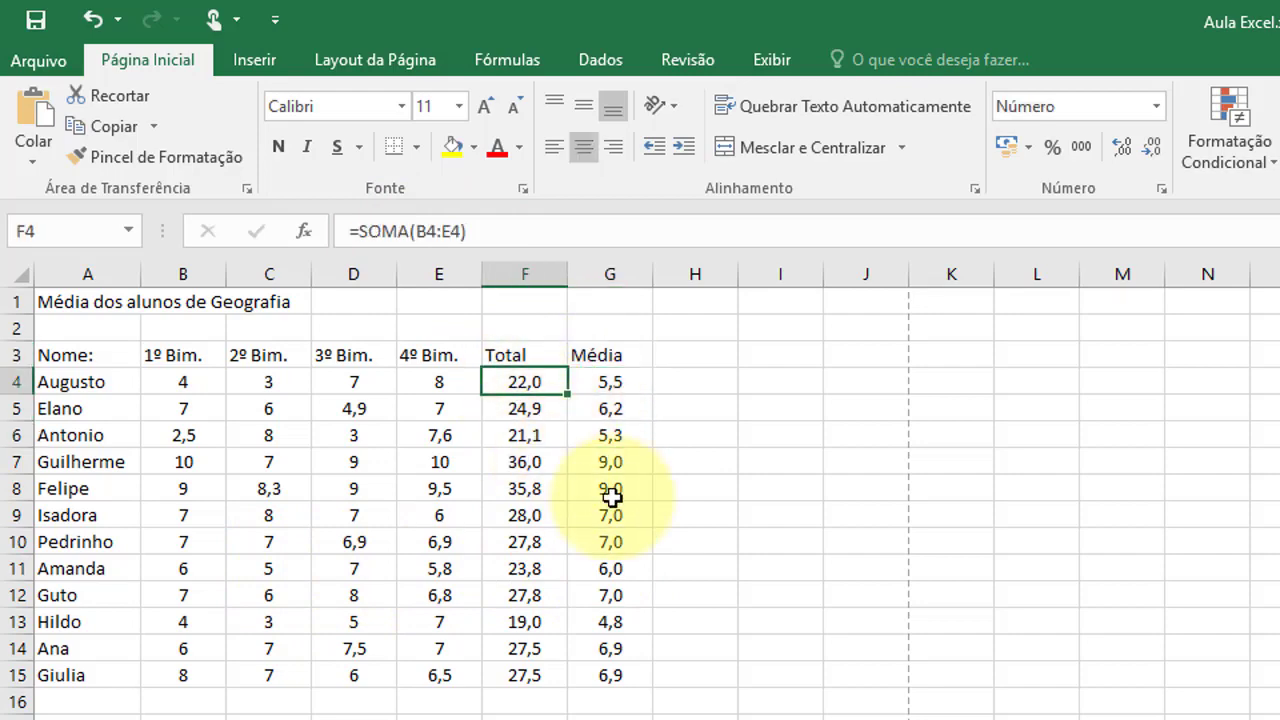
{"action": "left_click", "coordinate": [600, 515]}
{"action": "left_click", "coordinate": [525, 595]}
{"action": "left_click", "coordinate": [590, 648]}
{"action": "left_click", "coordinate": [600, 568]}
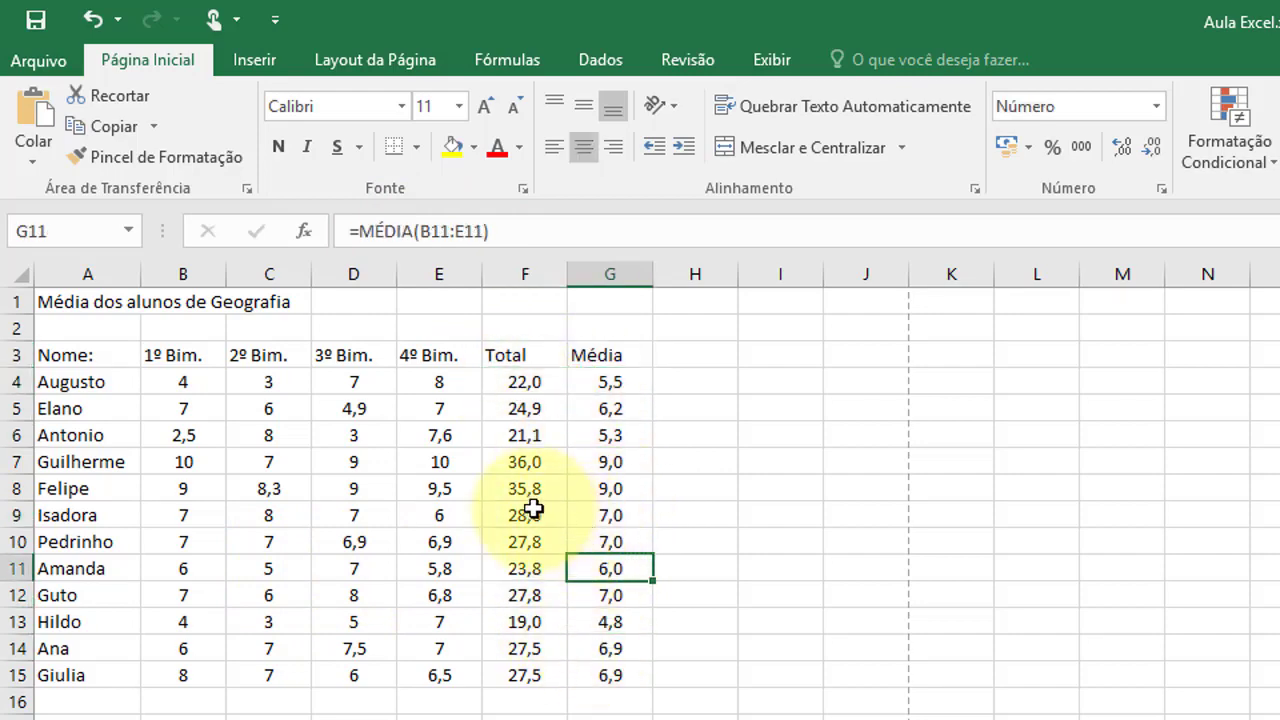
{"action": "left_click", "coordinate": [525, 515]}
{"action": "left_click", "coordinate": [593, 465]}
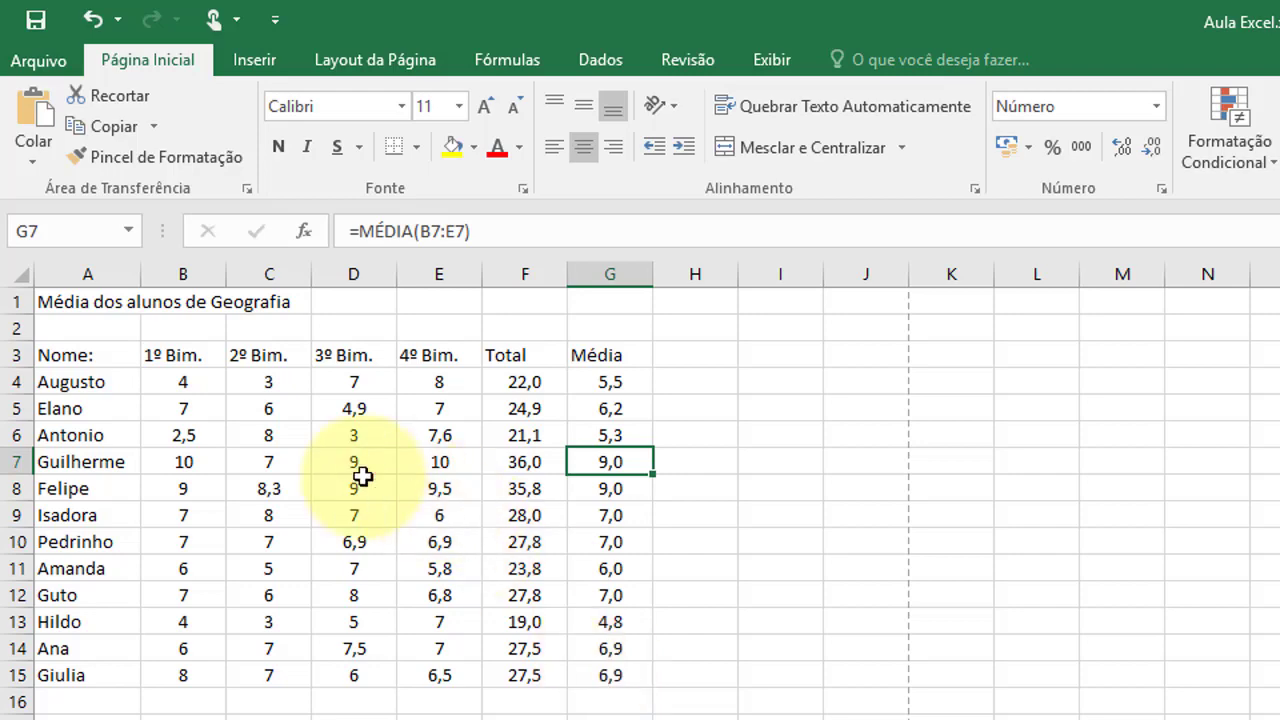
{"action": "mouse_move", "coordinate": [186, 383]}
{"action": "left_mouse_down"}
{"action": "mouse_move", "coordinate": [252, 447]}
{"action": "mouse_move", "coordinate": [423, 677]}
{"action": "left_mouse_up"}
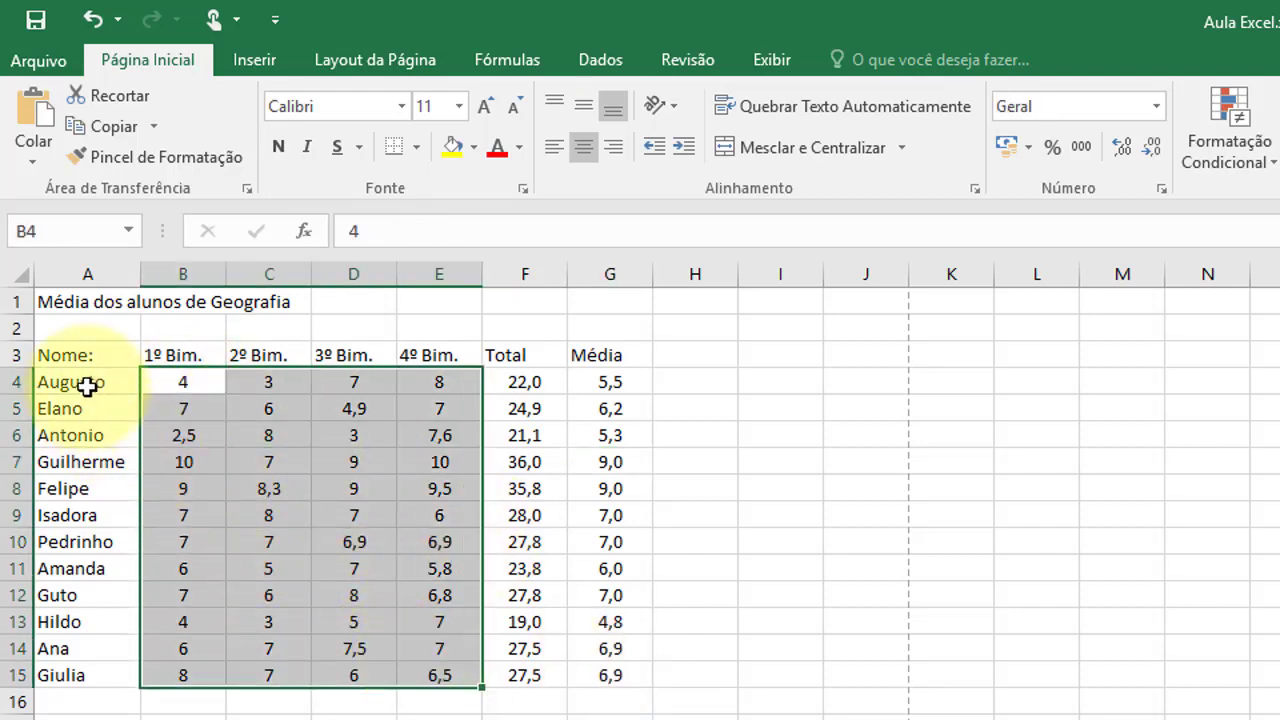
{"action": "left_click_drag", "start_coordinate": [91, 380], "coordinate": [430, 688]}
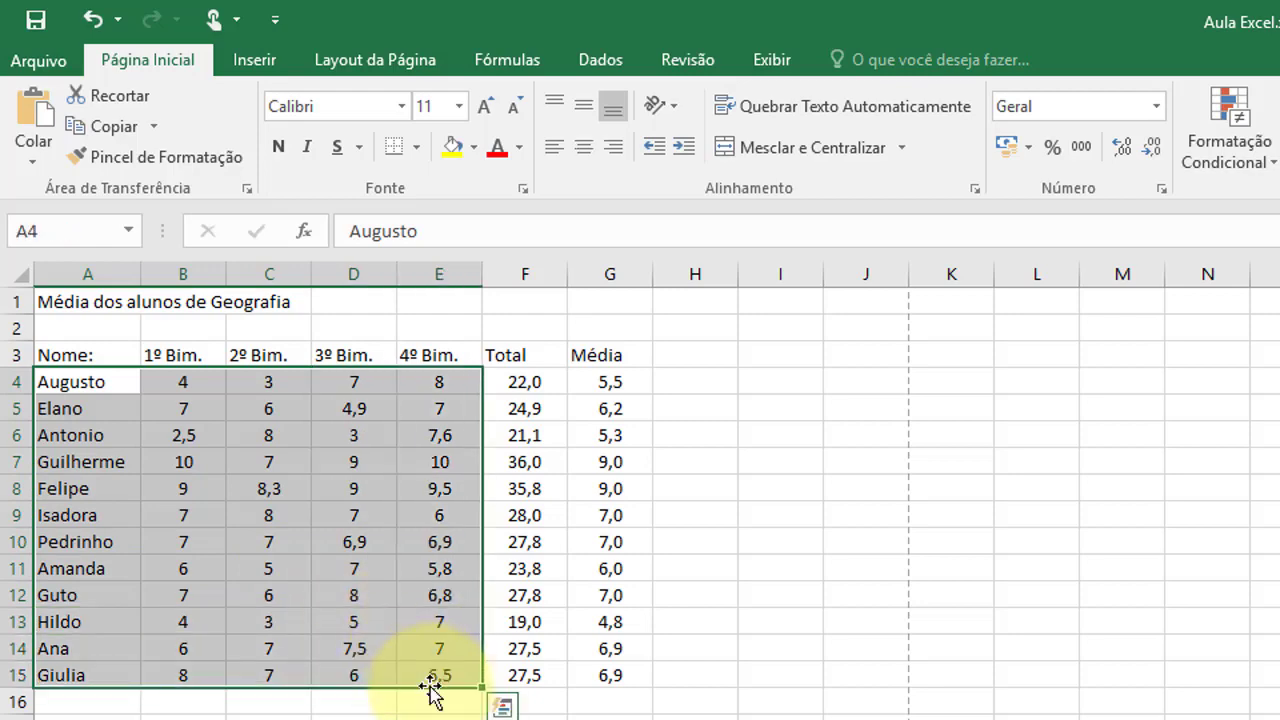
{"action": "key", "text": "Delete"}
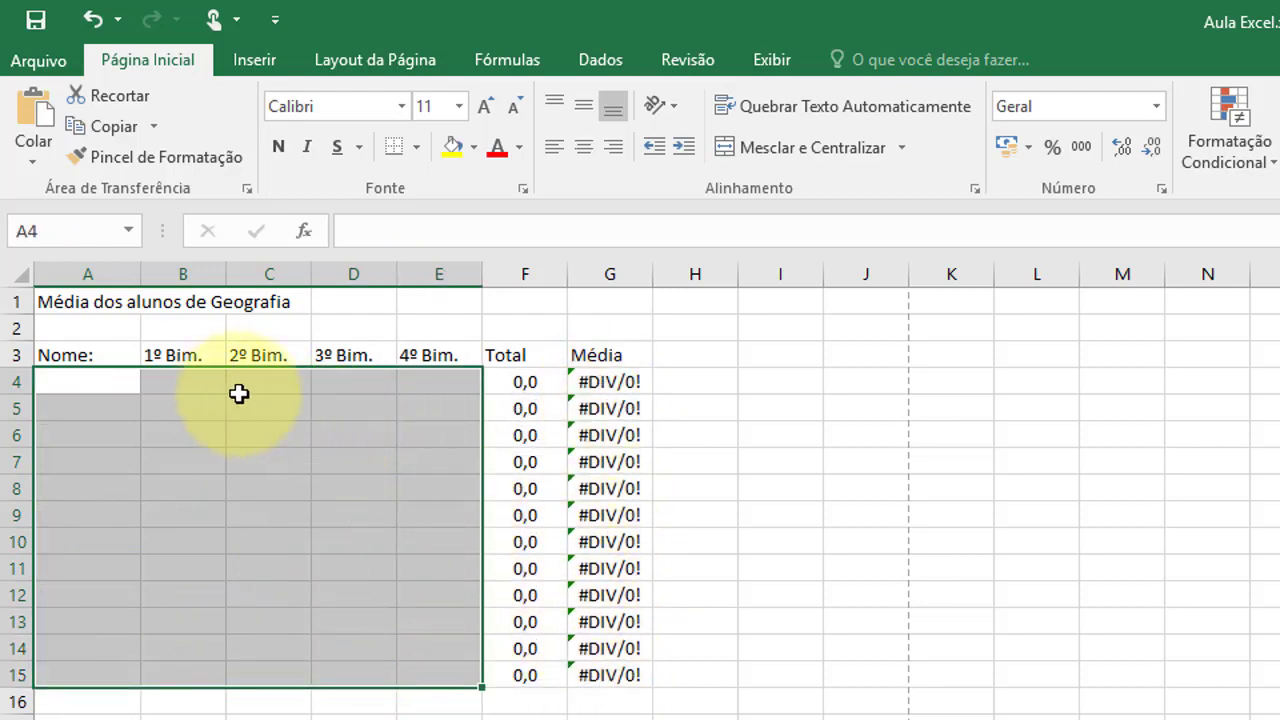
{"action": "key", "text": "ctrl+z"}
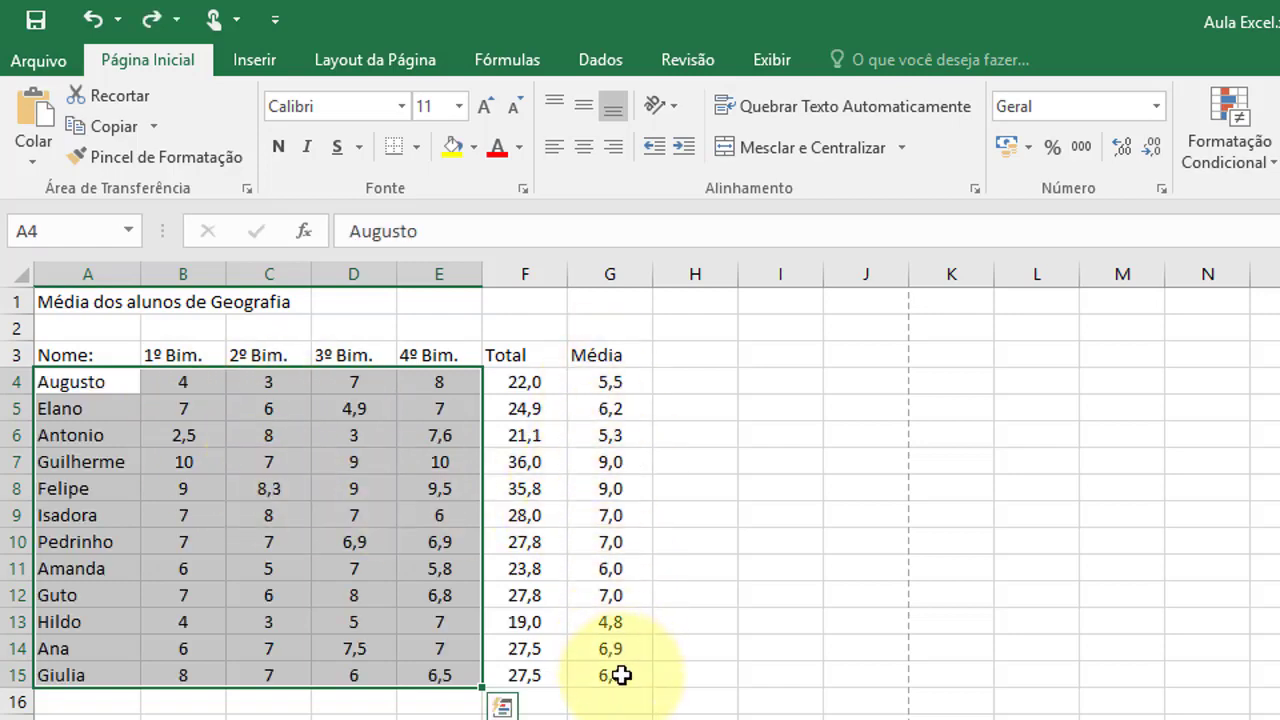
{"action": "left_click", "coordinate": [662, 716]}
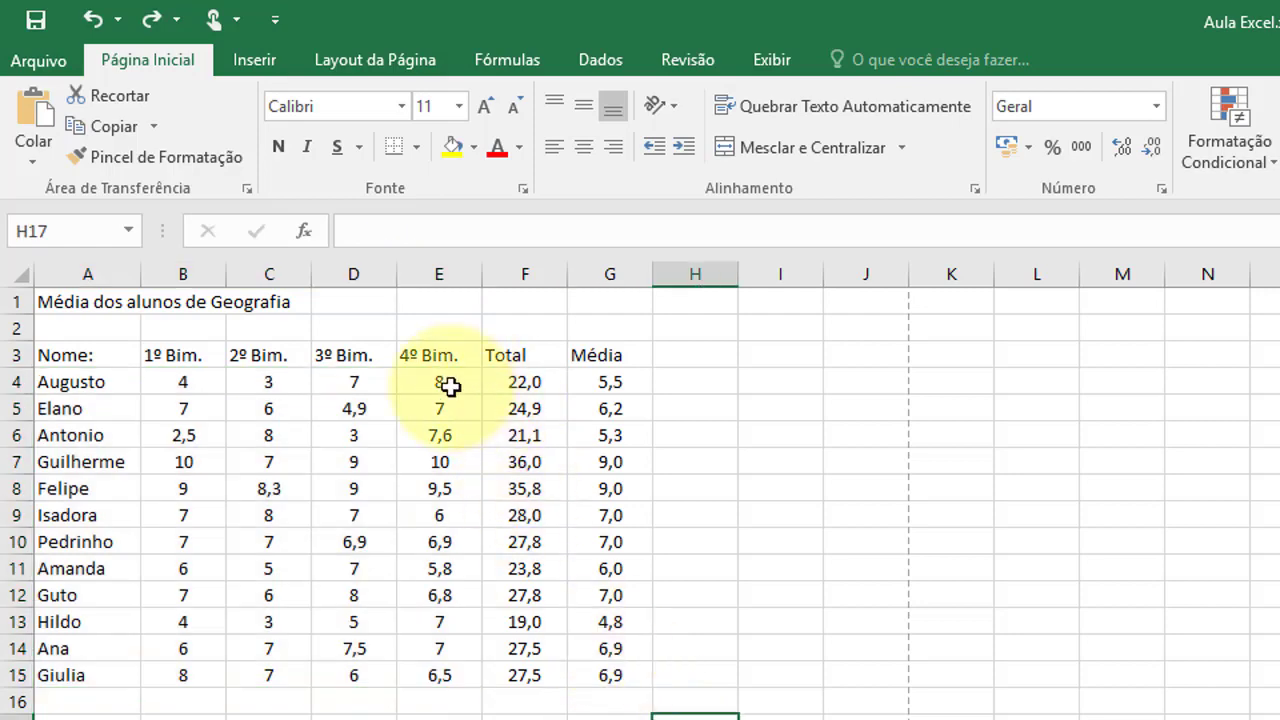
Step: Save the workbook and verify the =MÉDIA(B4:E4) averages in G4 and G5
{"action": "left_click", "coordinate": [55, 21]}
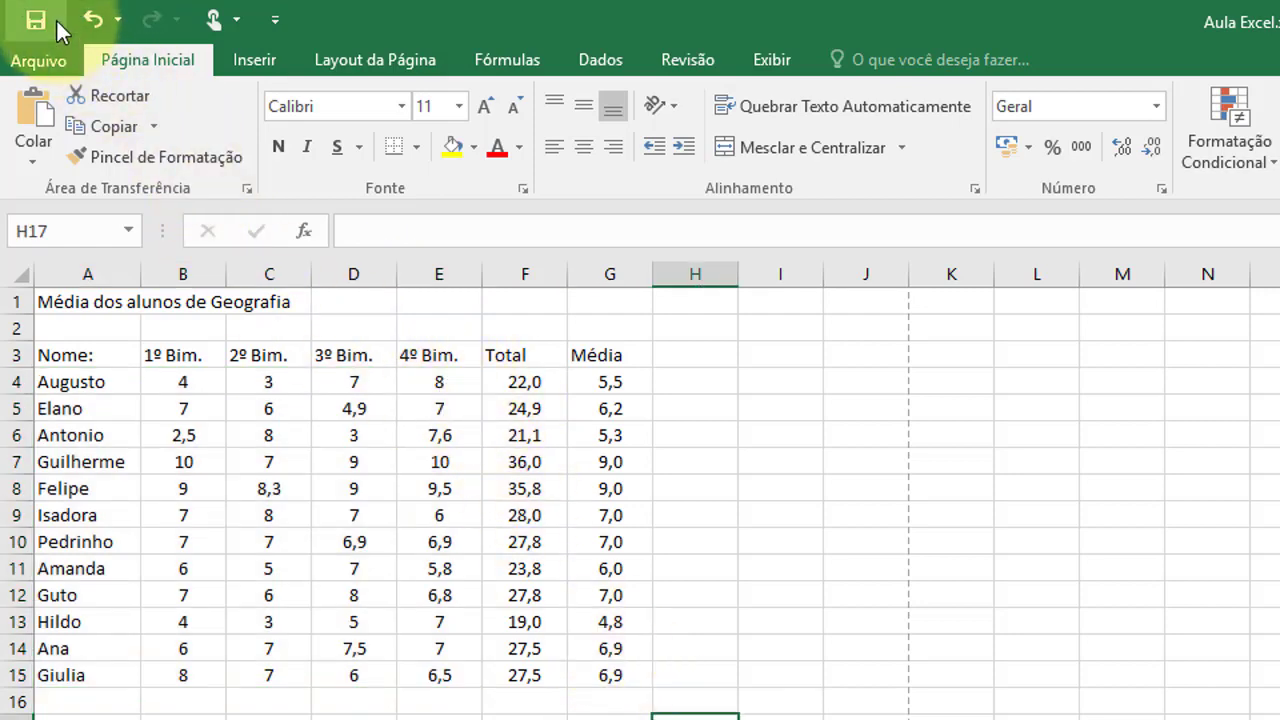
{"action": "left_click", "coordinate": [589, 386]}
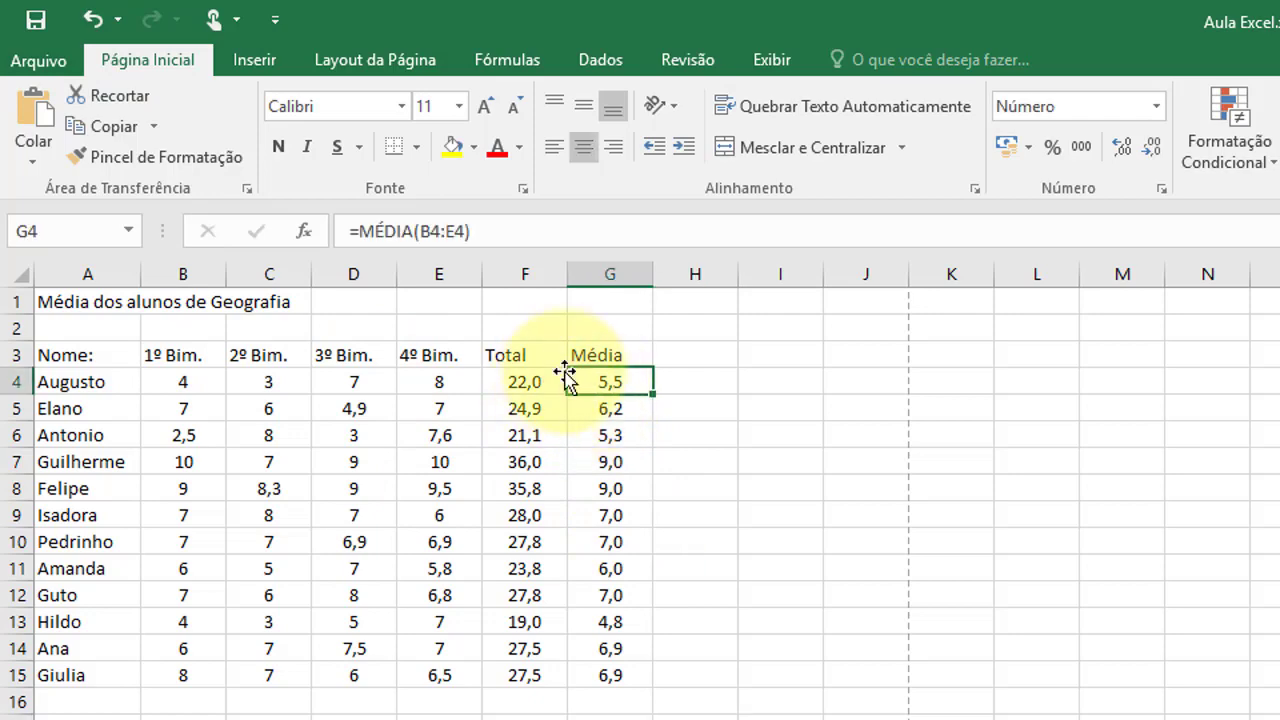
{"action": "left_click", "coordinate": [611, 408]}
{"action": "left_click", "coordinate": [614, 374]}
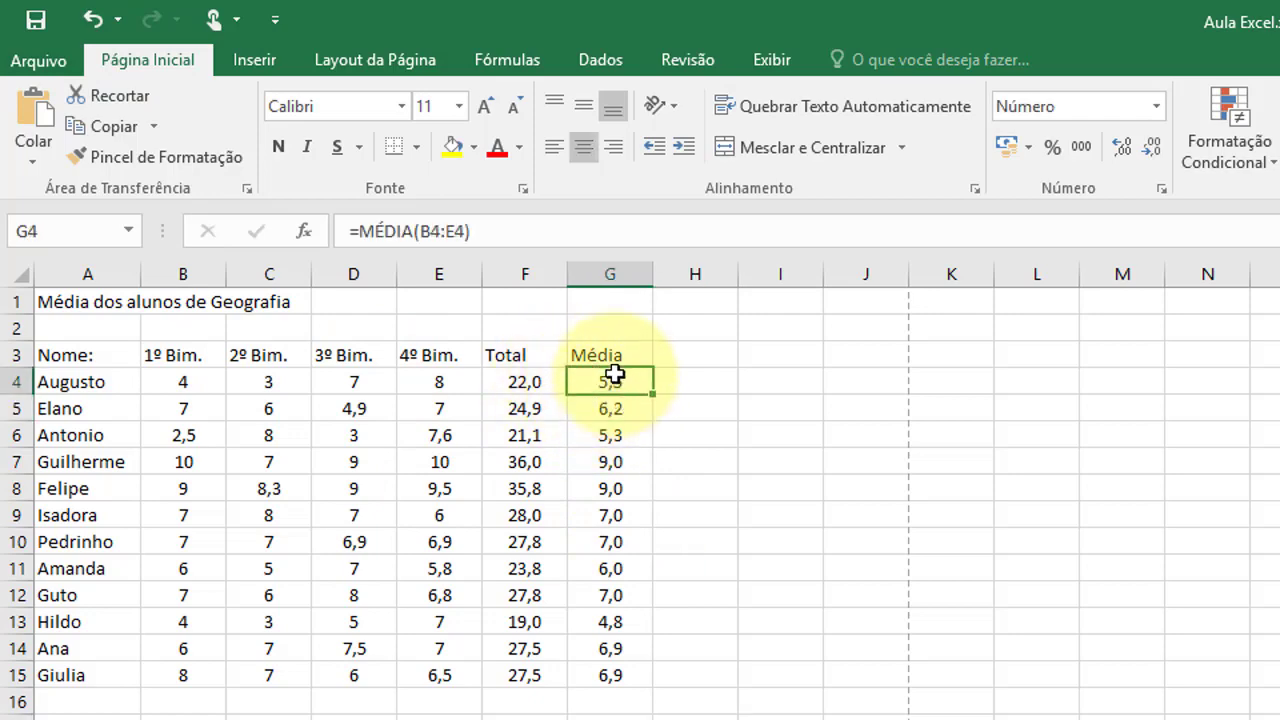